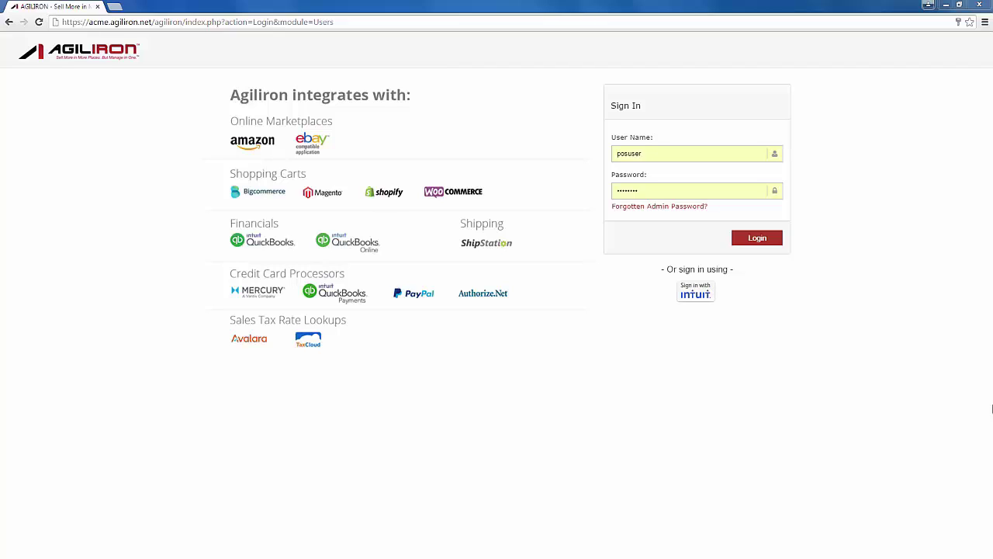
# Log in and go to Settings > Sales Channels > Channels
pyautogui.click(757, 240)
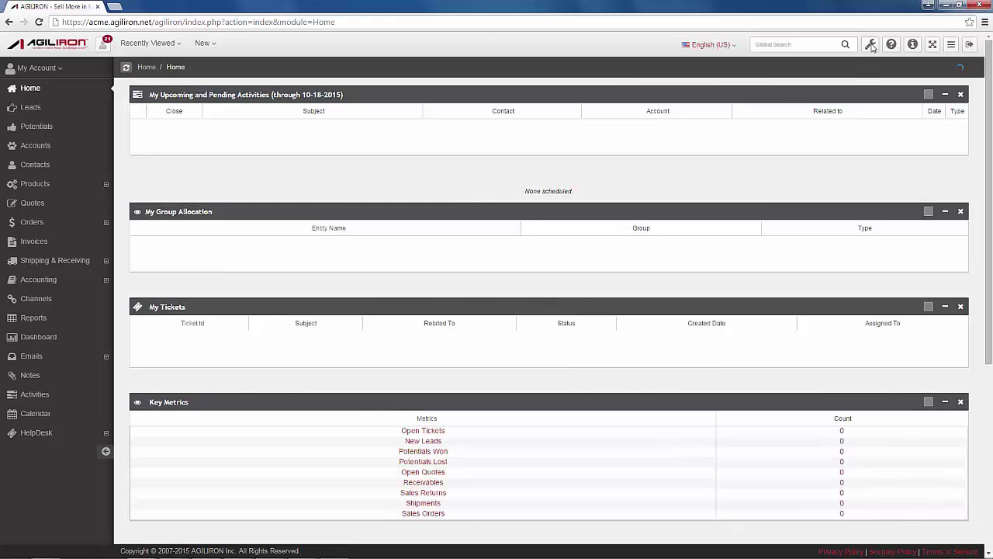
pyautogui.click(870, 45)
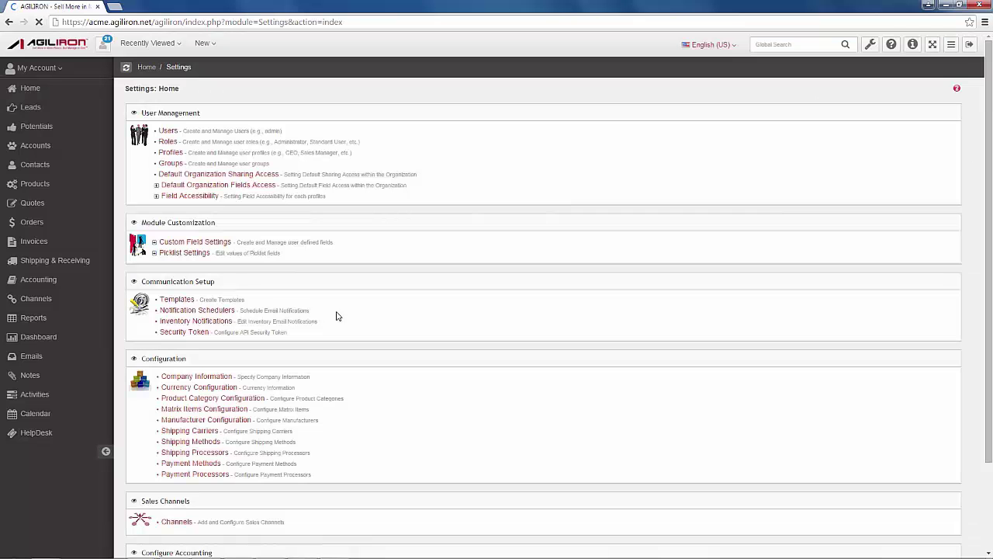
pyautogui.scroll(-3, 337, 315)
pyautogui.click(169, 416)
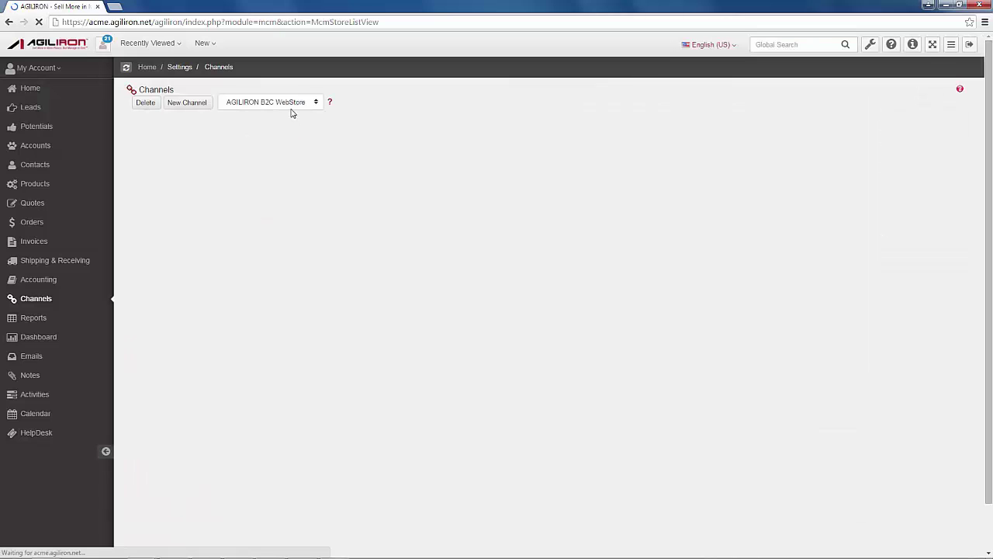
# Choose Retail POS as the new channel type next to New Channel
pyautogui.click(291, 104)
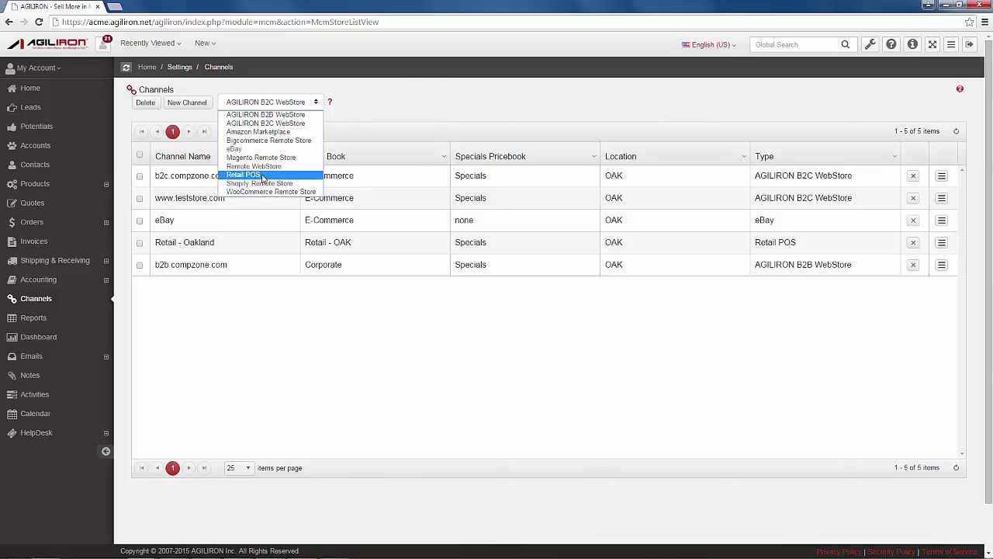
pyautogui.click(262, 177)
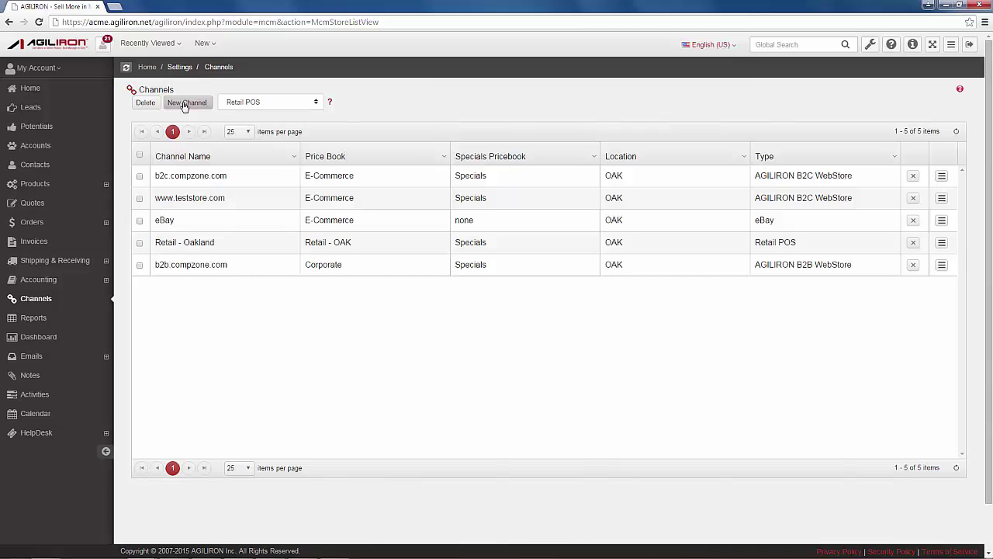
# Create channel 'Retail - Oakland' with Oakland inventory location and the Retail - OAK price book
pyautogui.click(184, 103)
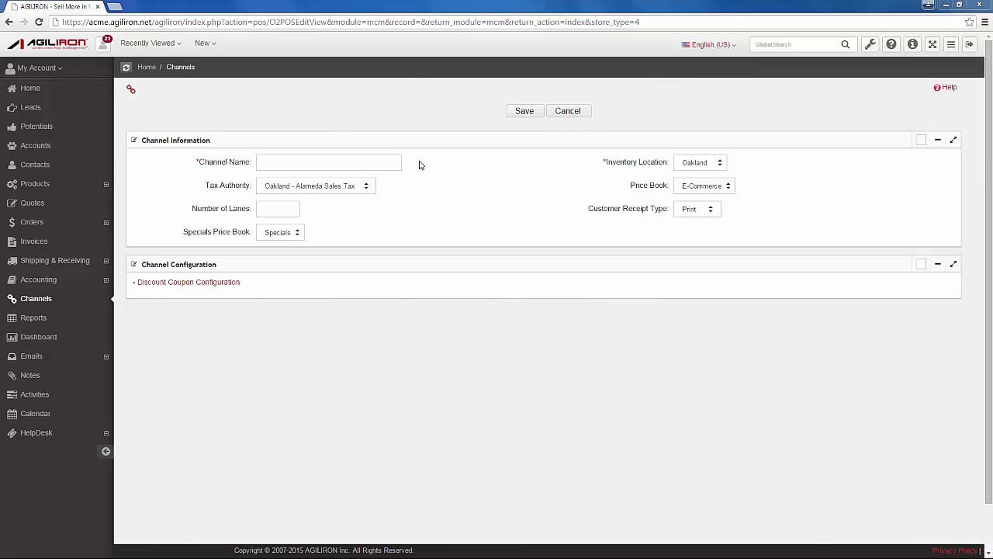
pyautogui.click(302, 164)
pyautogui.write('Retail - Oakland')
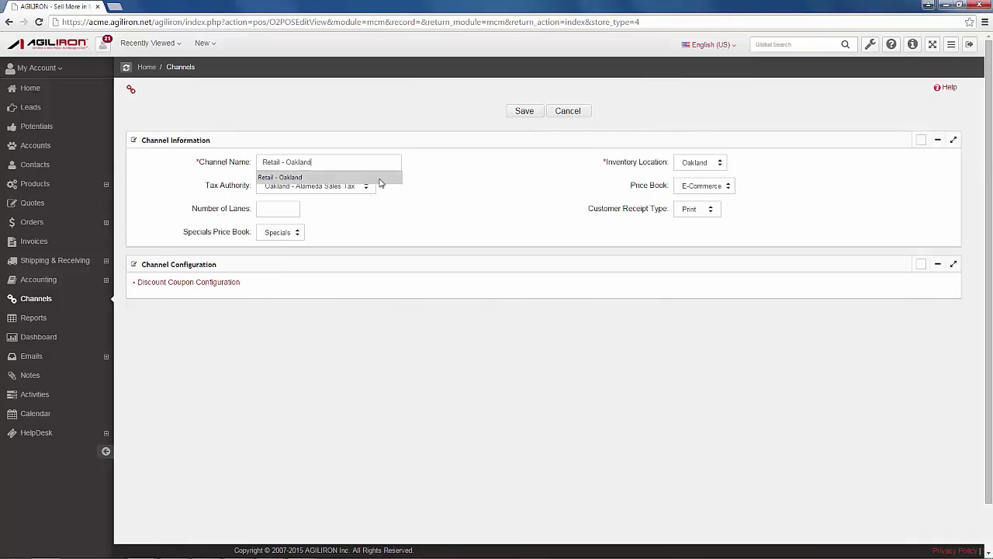
pyautogui.click(440, 188)
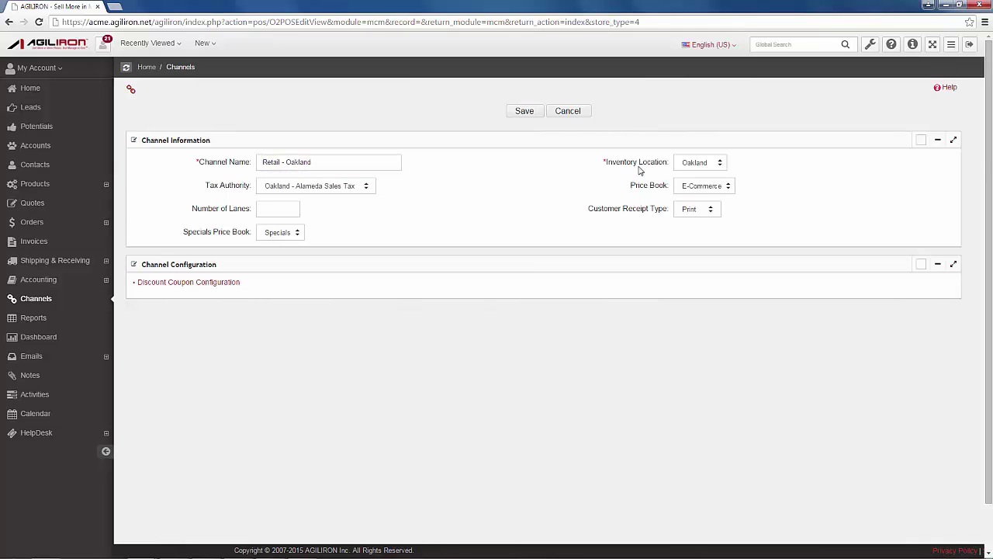
pyautogui.click(714, 165)
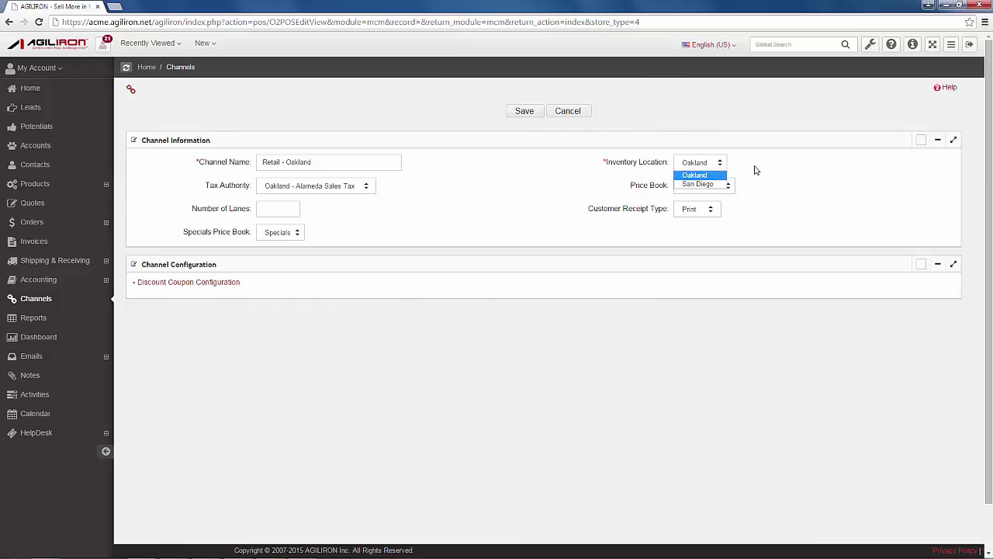
pyautogui.click(754, 170)
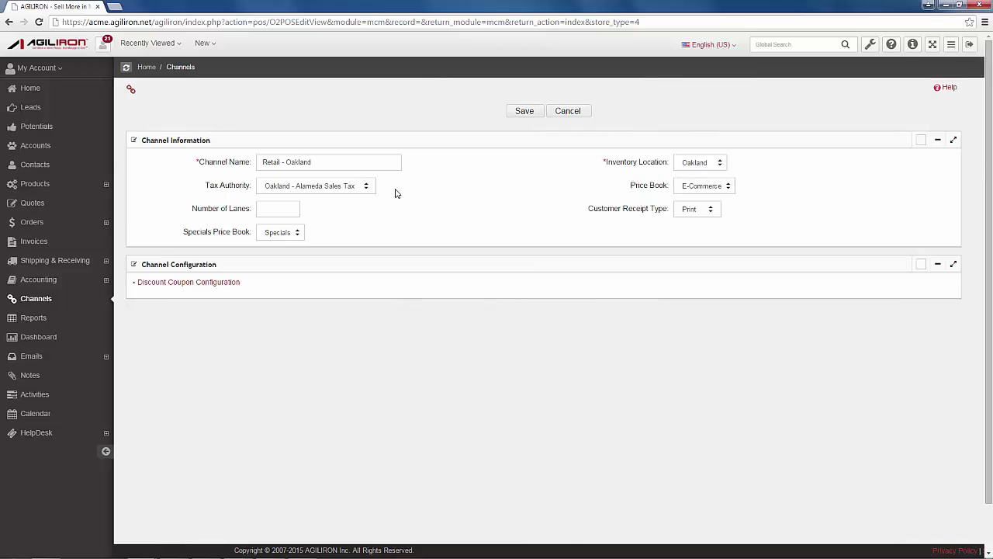
pyautogui.click(347, 188)
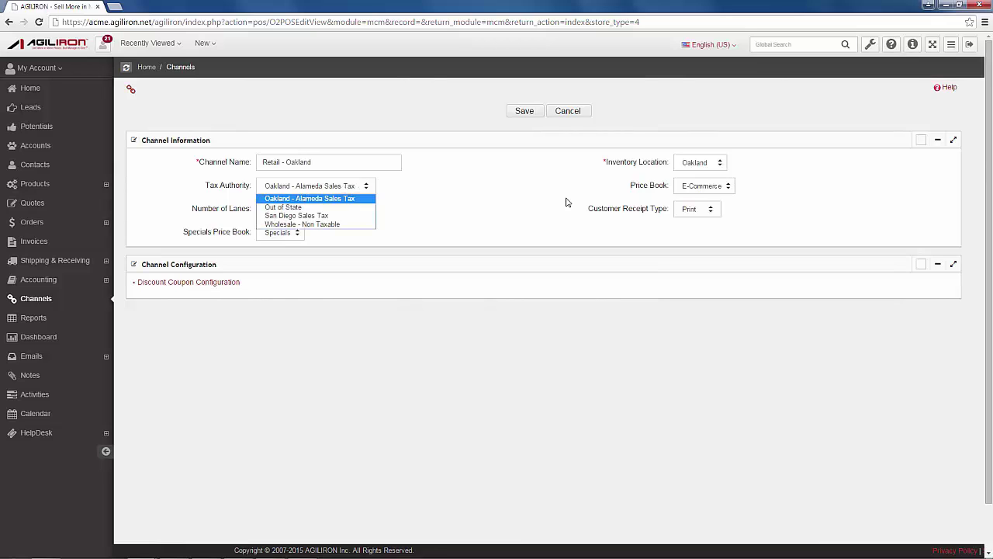
pyautogui.click(715, 187)
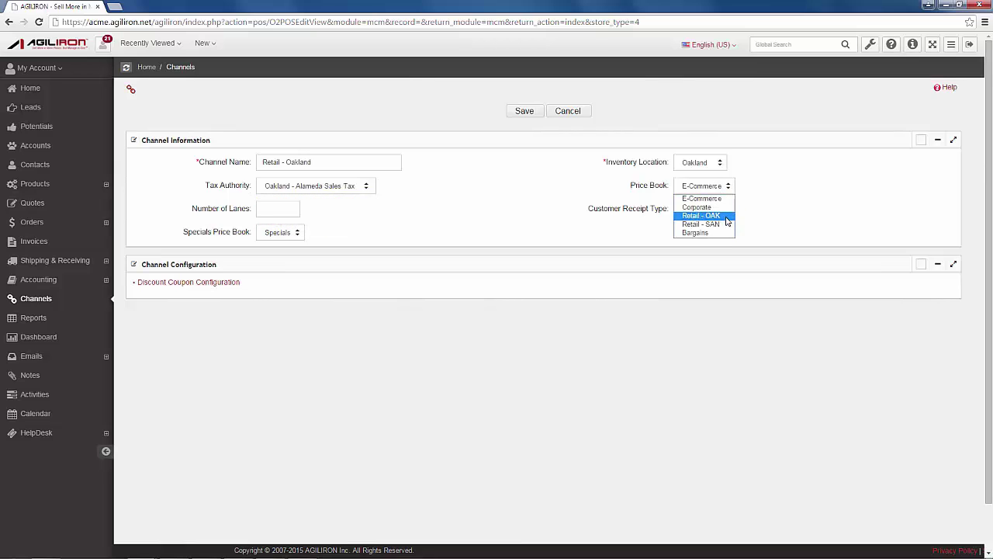
pyautogui.click(702, 216)
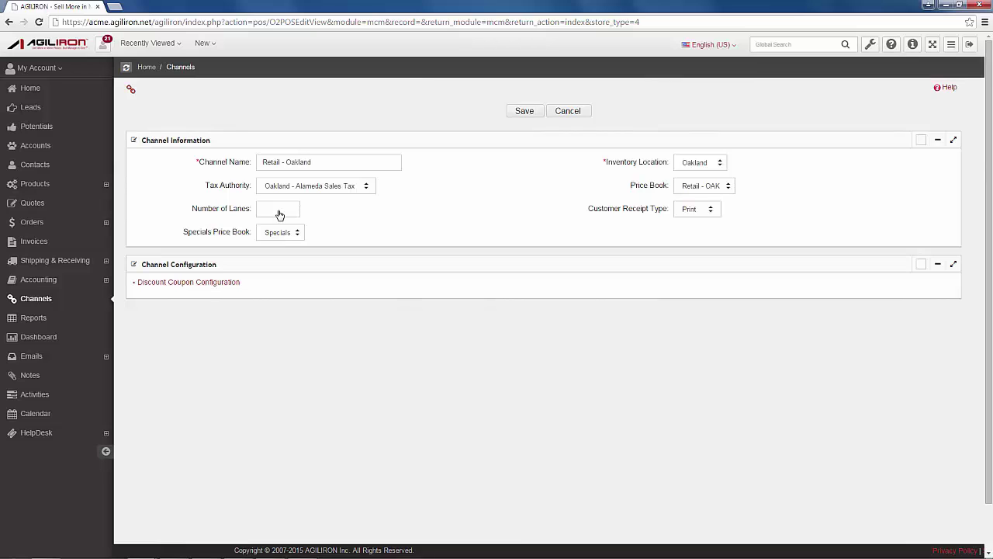
# Give Retail - Oakland 1 lane with Print receipts and save it
pyautogui.click(279, 215)
pyautogui.write('1')
pyautogui.click(694, 211)
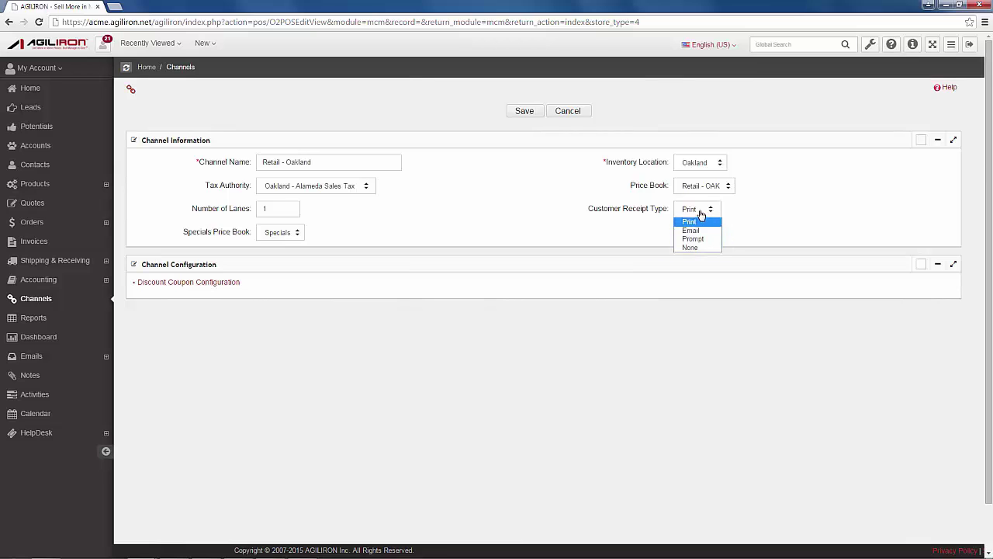
pyautogui.click(703, 221)
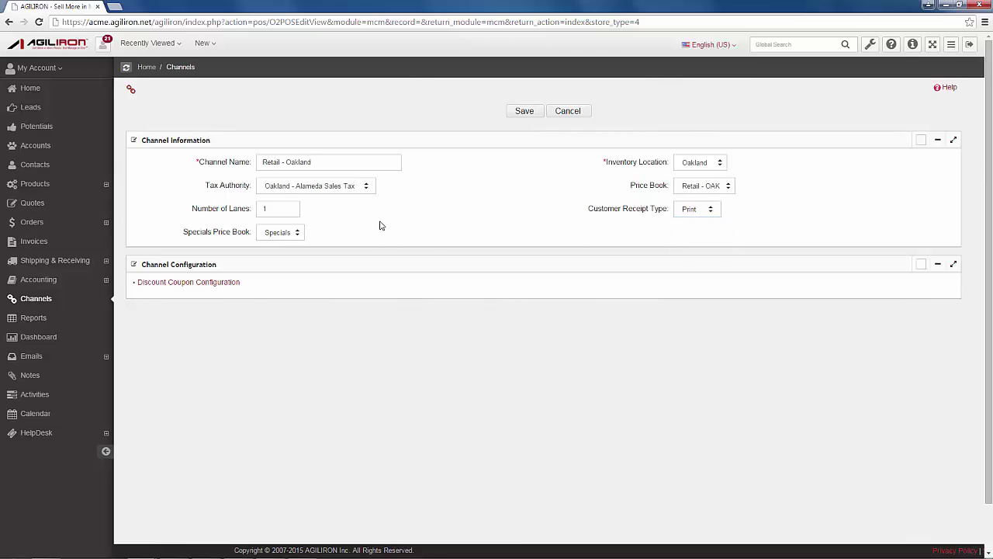
pyautogui.click(525, 112)
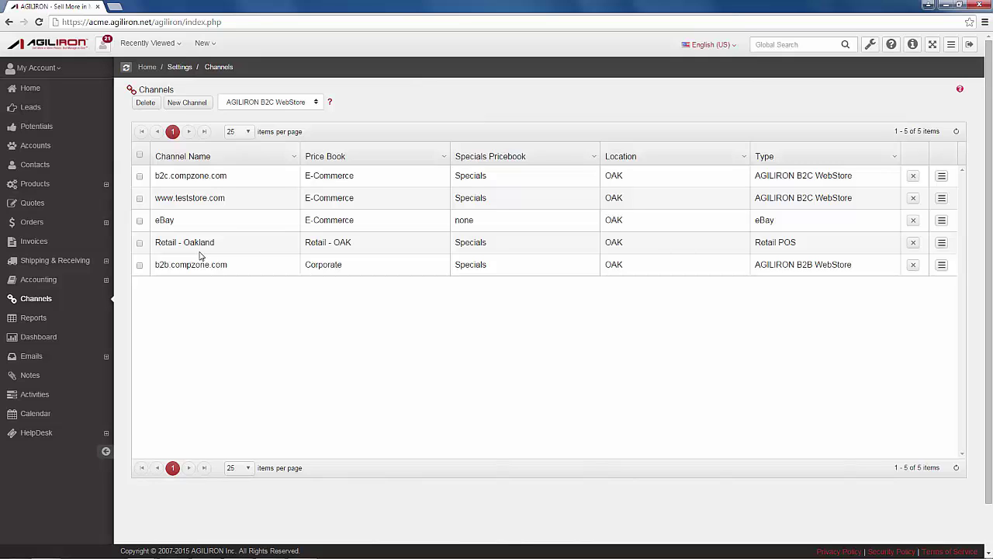
# Edit the Retail - Oakland channel and enable Credit Card - MercuryPay
pyautogui.click(198, 255)
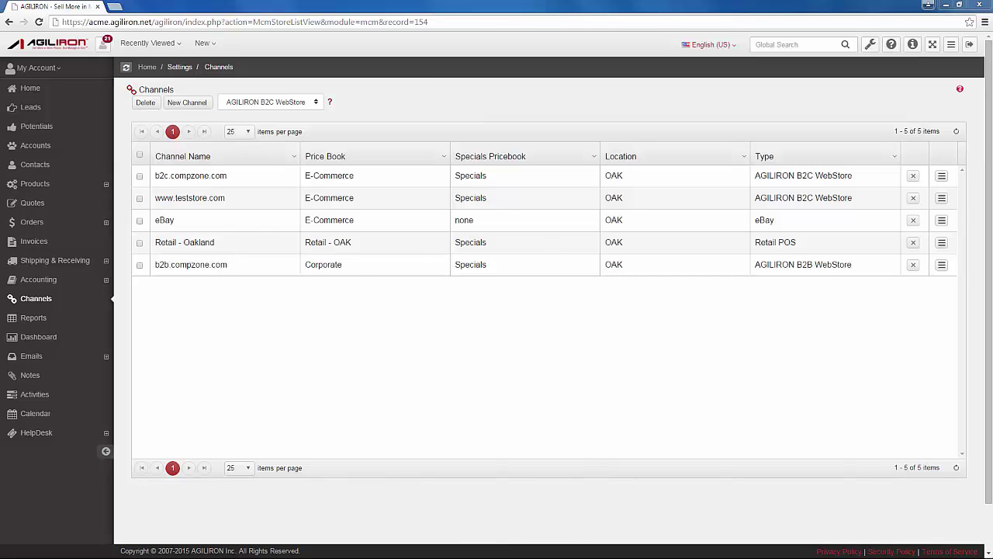
pyautogui.click(941, 242)
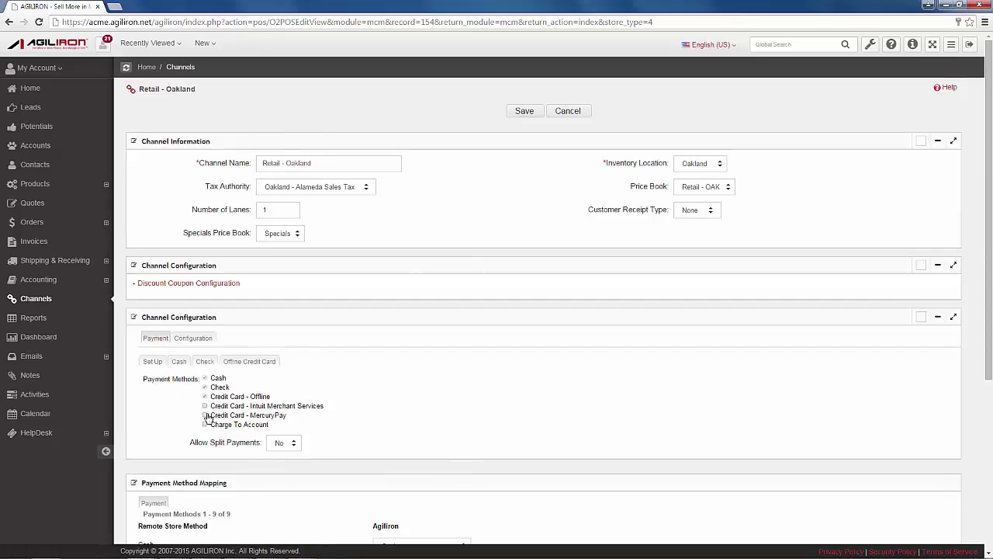
pyautogui.click(205, 417)
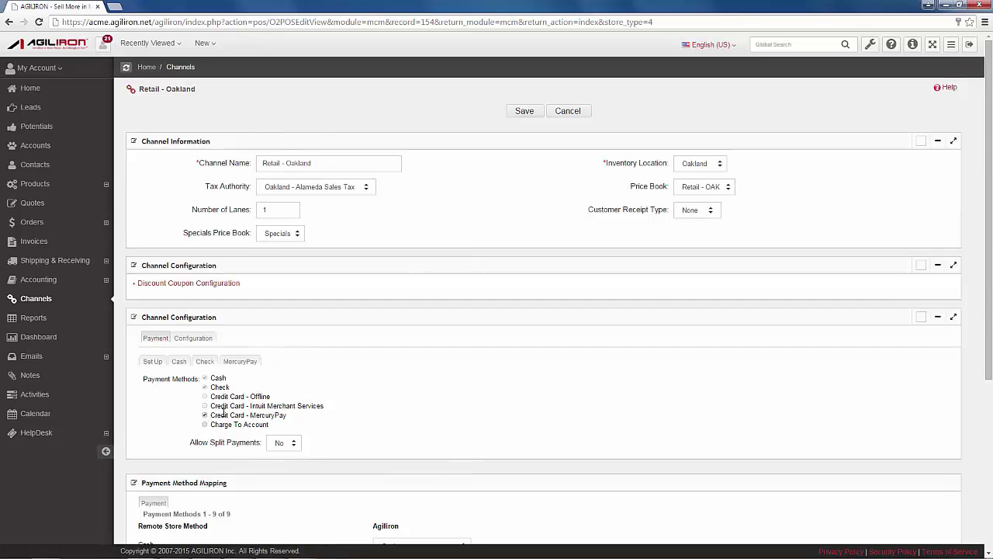
# Paste the MercuryPay merchant ID, clear the merchant password, and save the channel
pyautogui.click(241, 363)
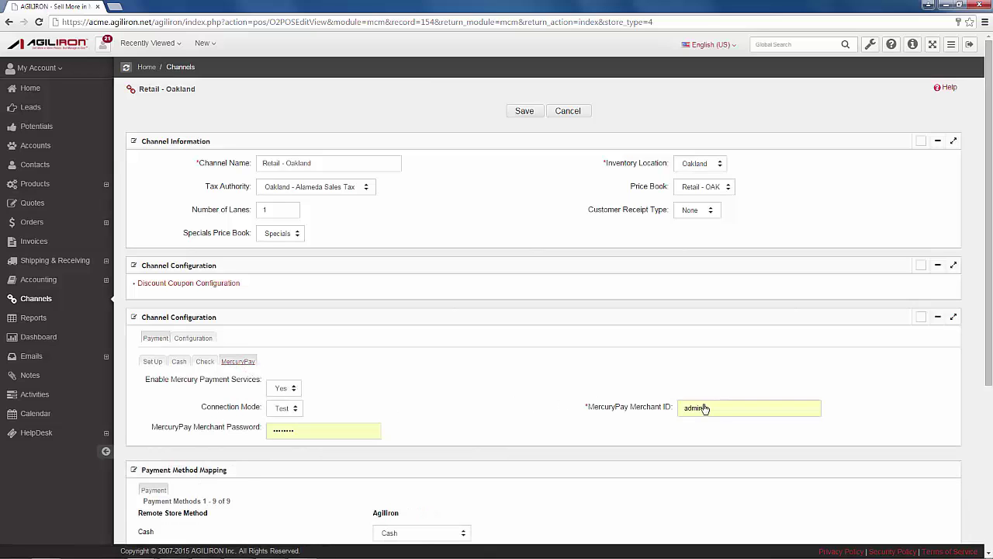
pyautogui.doubleClick(704, 408)
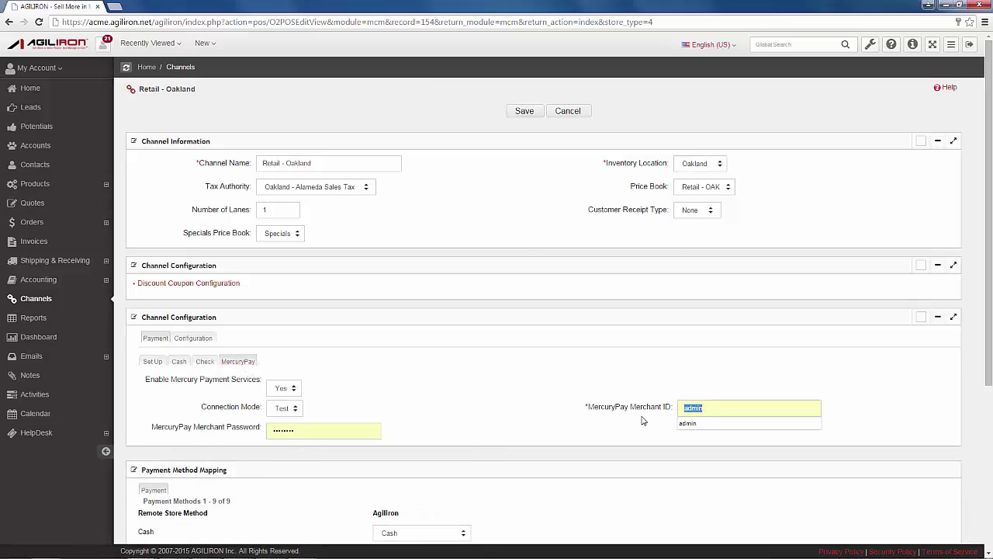
pyautogui.hotkey('ctrl', 'v')
pyautogui.doubleClick(272, 432)
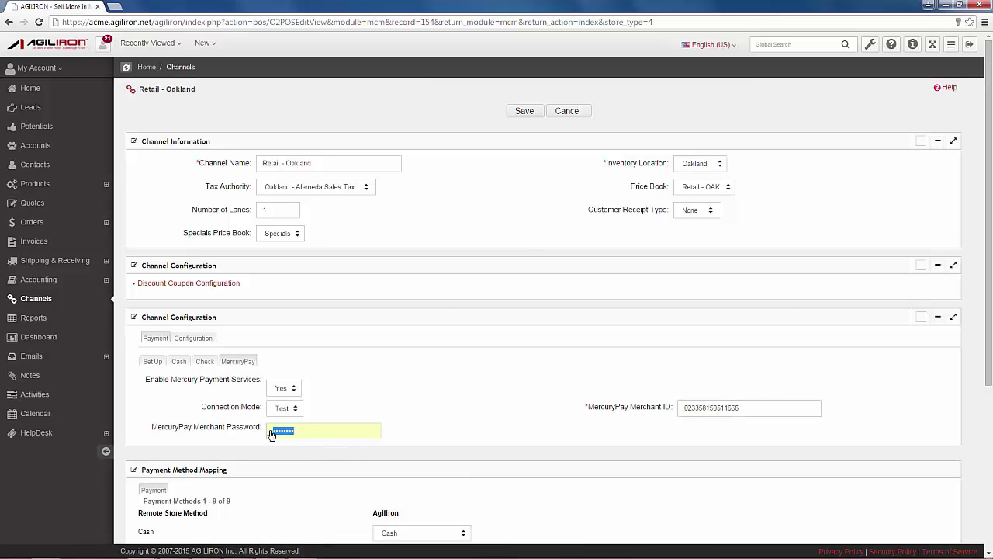
pyautogui.press('BackSpace')
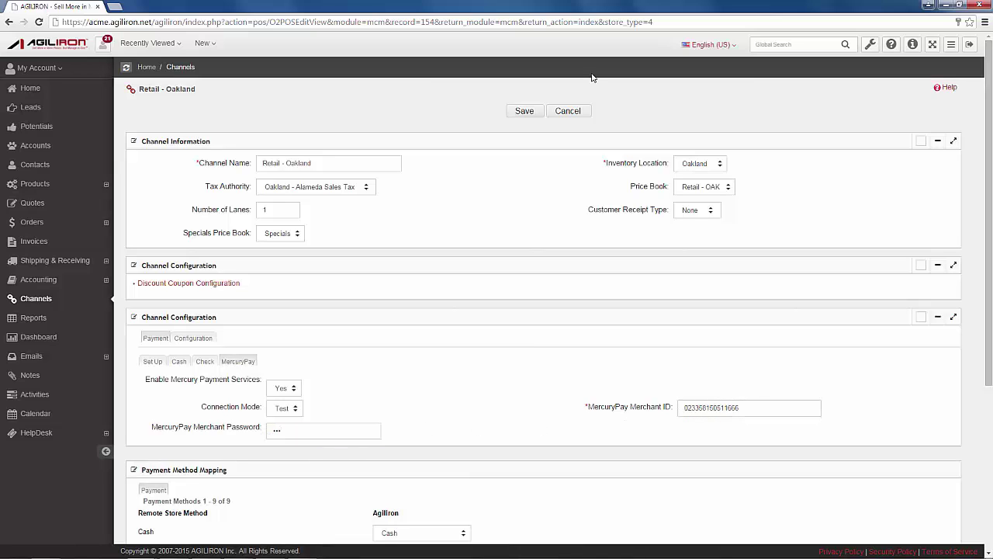
pyautogui.click(525, 111)
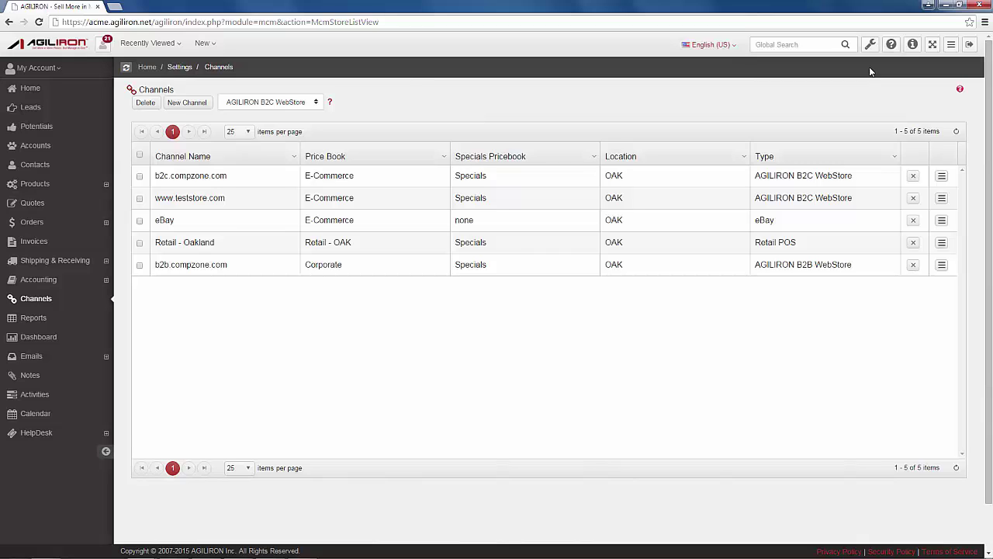
# In user management, start a new user with the Retail Sales Associate (POS) role
pyautogui.click(870, 44)
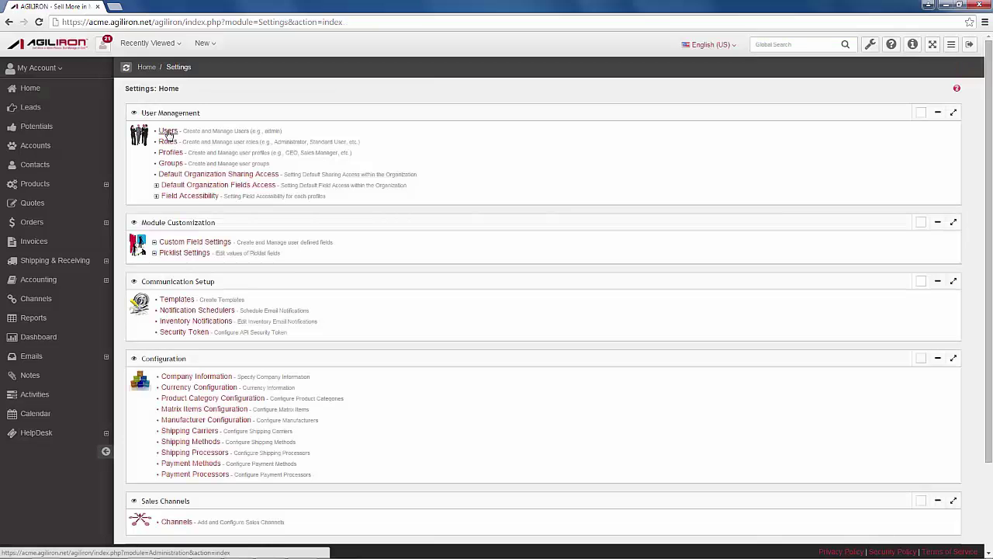
pyautogui.click(169, 131)
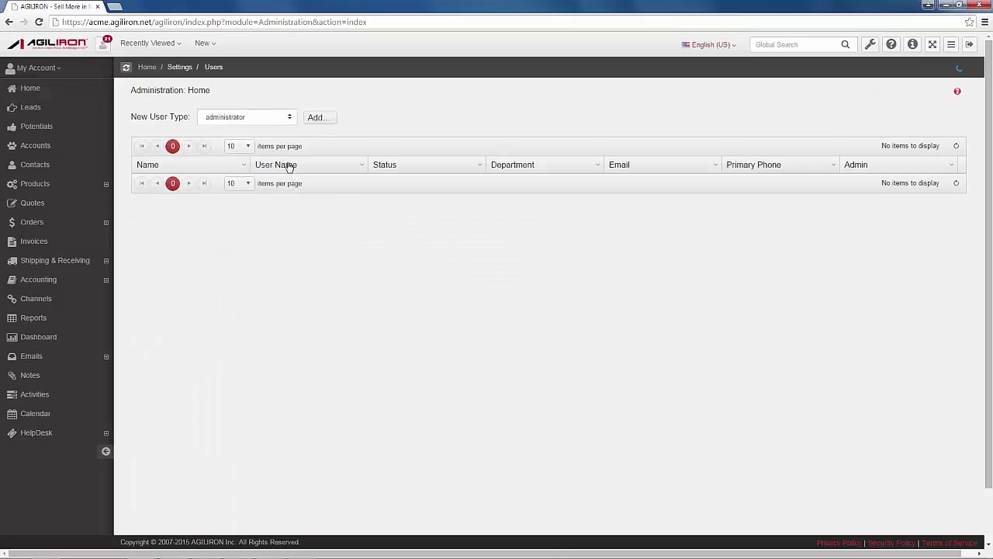
pyautogui.click(263, 118)
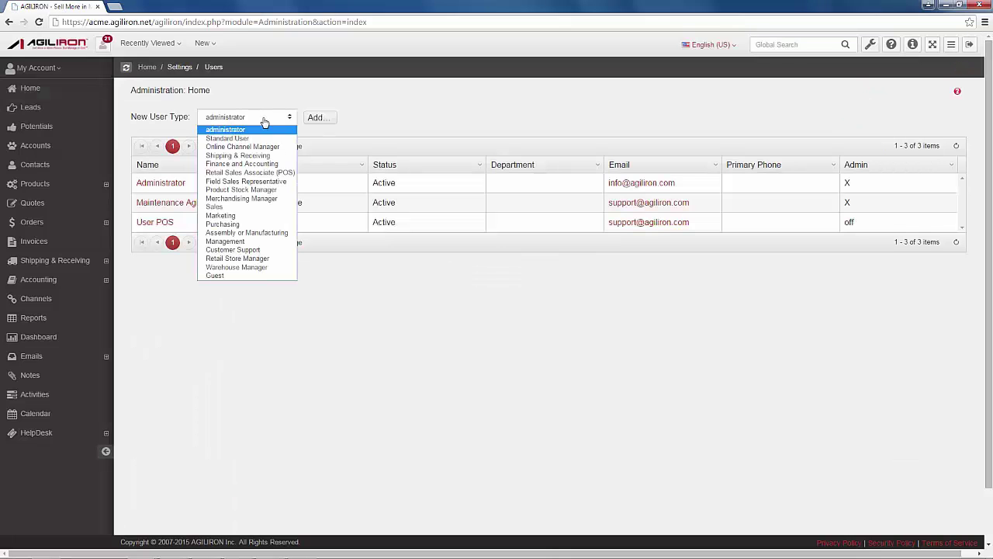
pyautogui.click(256, 172)
pyautogui.click(317, 117)
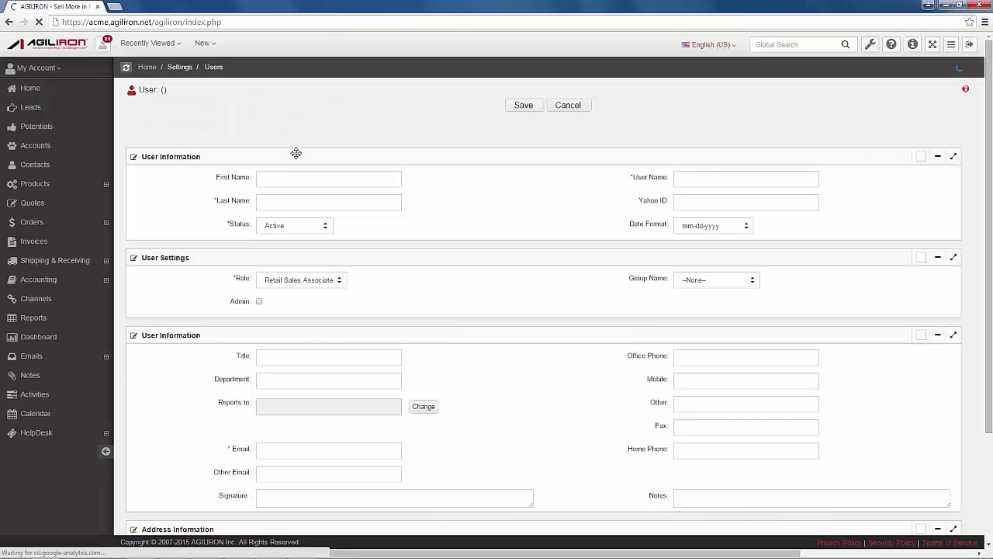
# Enter the new user's first name, last name and user name
pyautogui.click(281, 181)
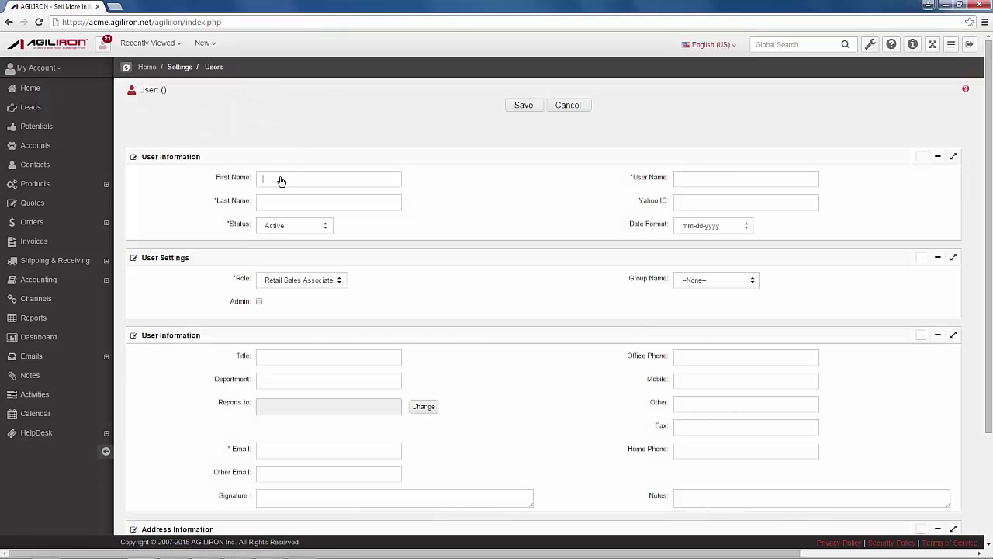
pyautogui.write('POS')
pyautogui.press('Tab')
pyautogui.write('User')
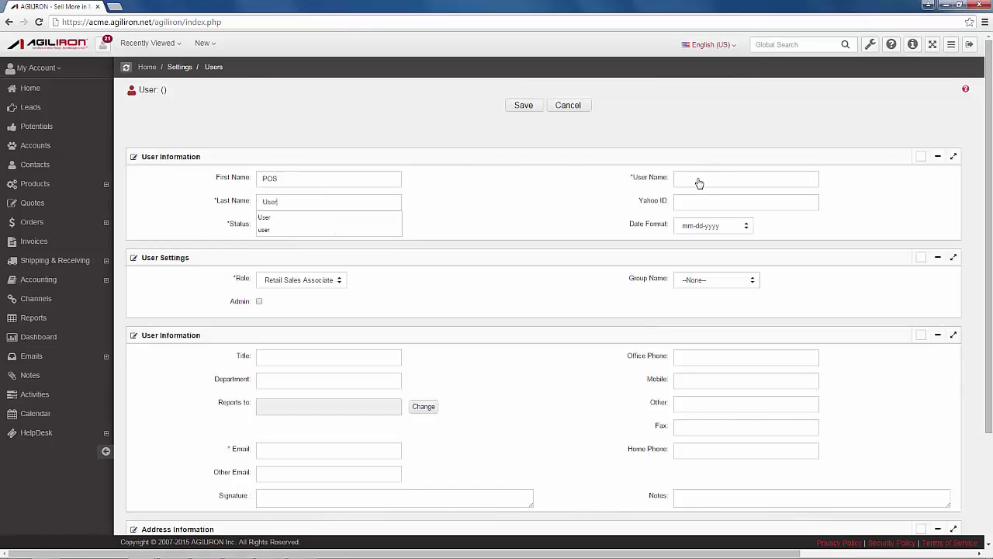
pyautogui.click(699, 181)
pyautogui.write('posuser')
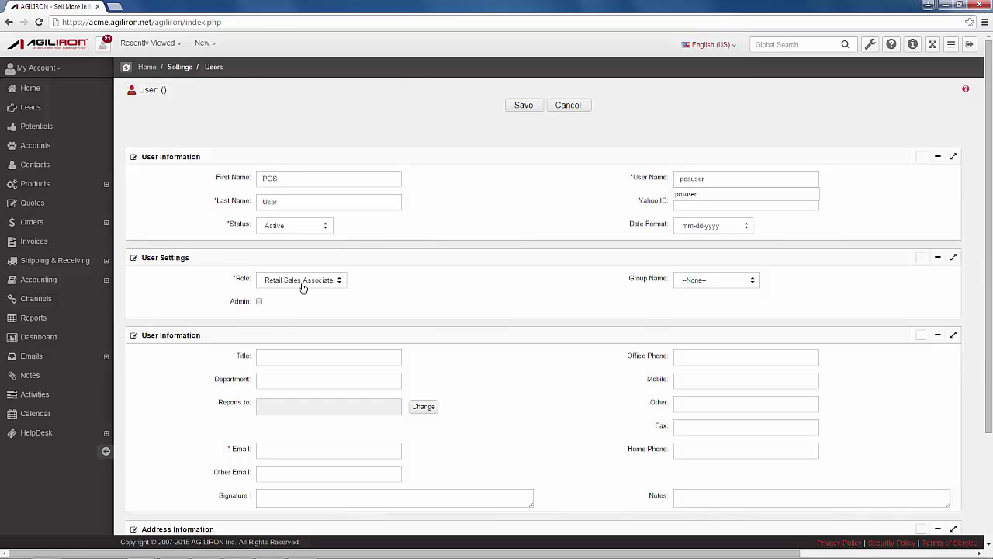
# Add the user's e-mail, use the location address, set Pacific Time, and save
pyautogui.scroll(-2, 303, 287)
pyautogui.click(281, 352)
pyautogui.write('posu')
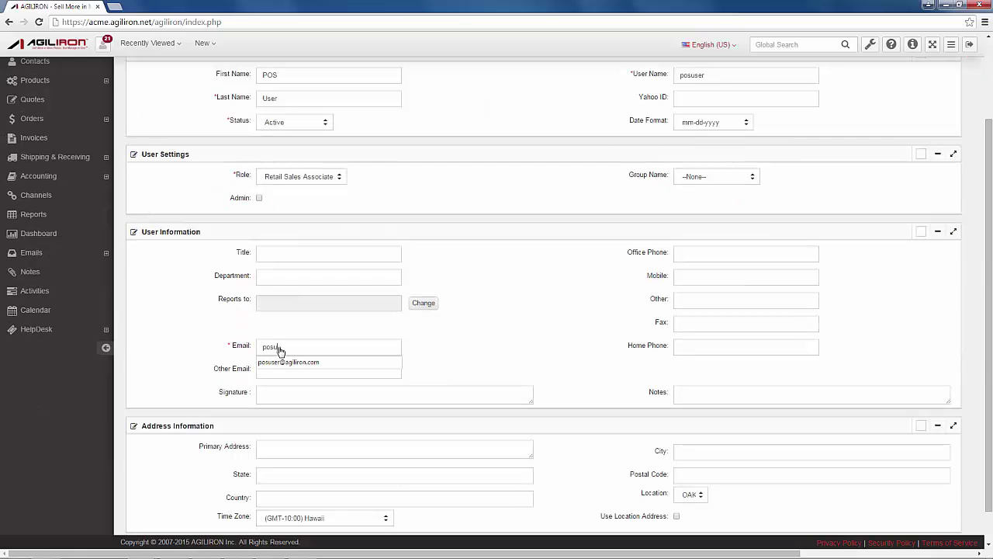
pyautogui.click(284, 362)
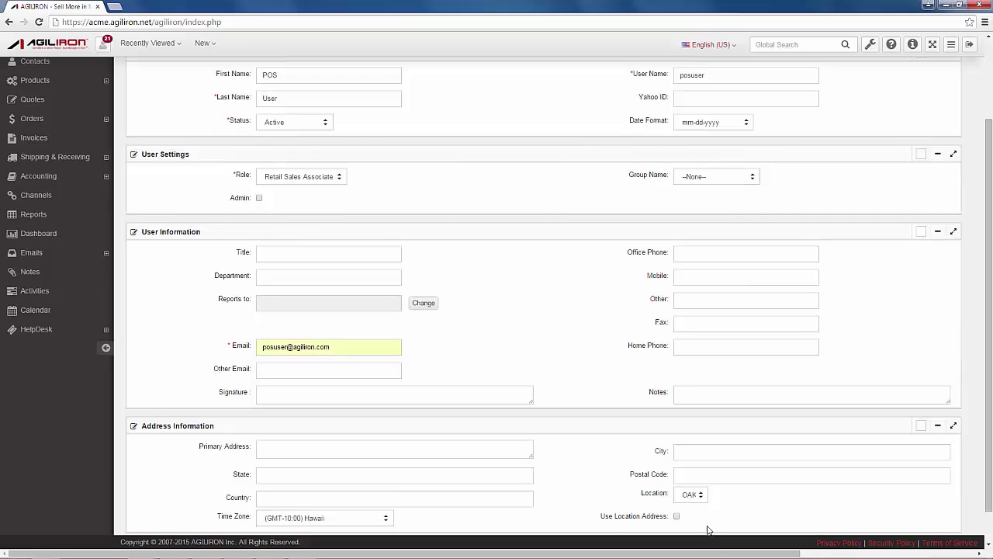
pyautogui.click(677, 517)
pyautogui.click(355, 518)
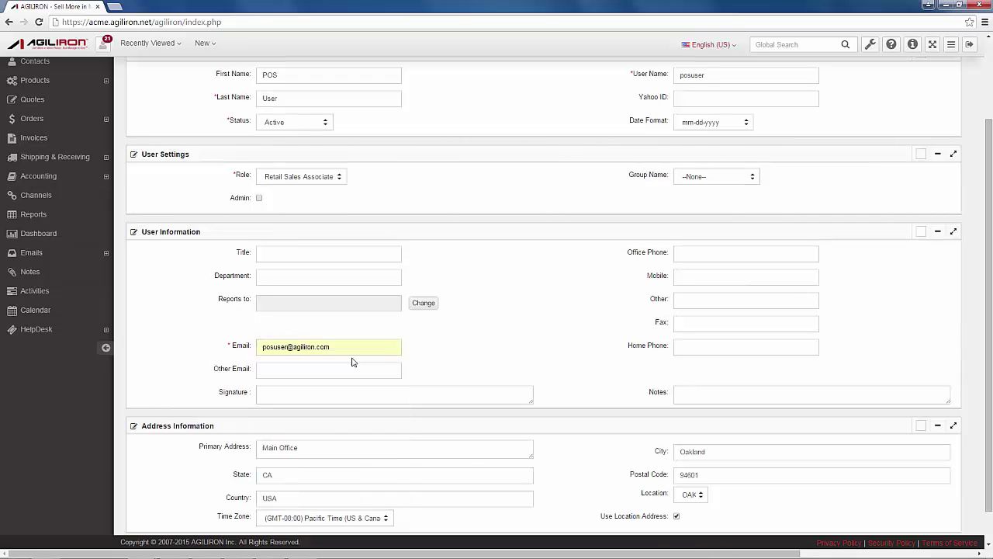
pyautogui.click(348, 359)
pyautogui.scroll(3, 535, 297)
pyautogui.click(524, 105)
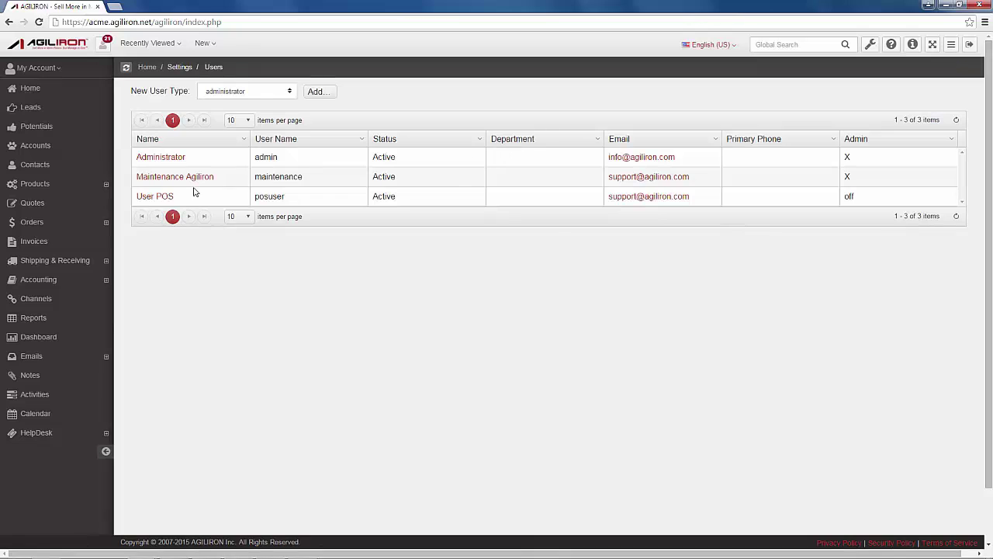
# Reset the User POS password and acknowledge the e-mail confirmation
pyautogui.click(154, 198)
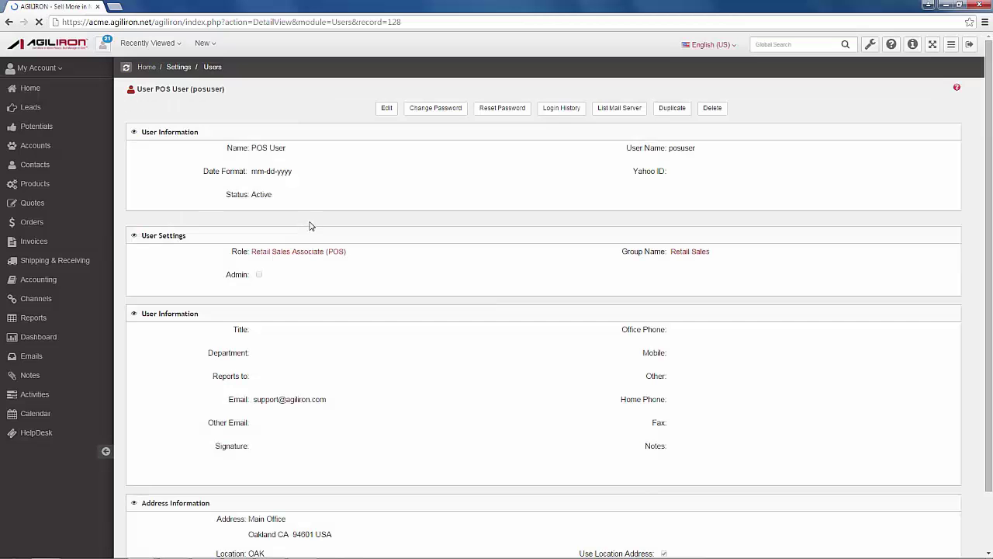
pyautogui.click(499, 112)
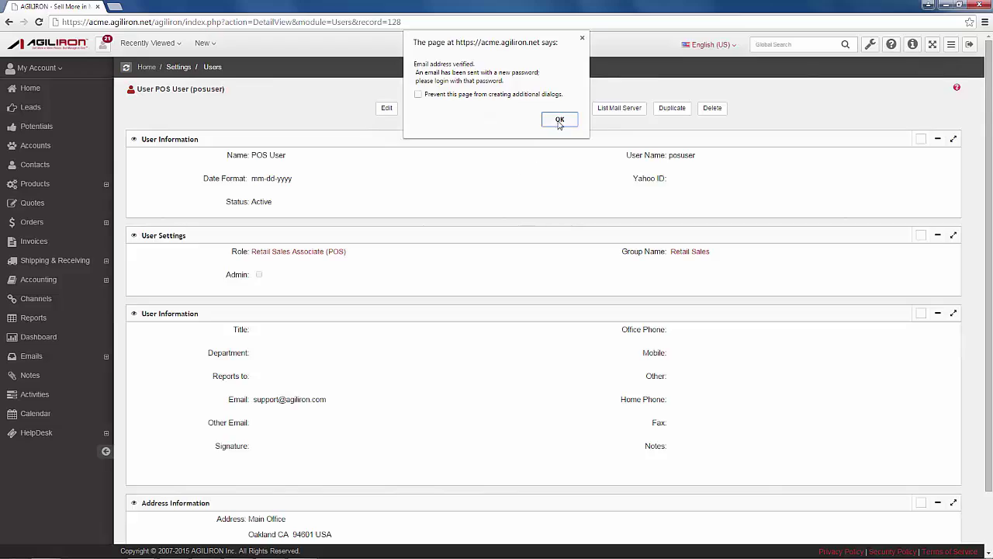
pyautogui.click(560, 120)
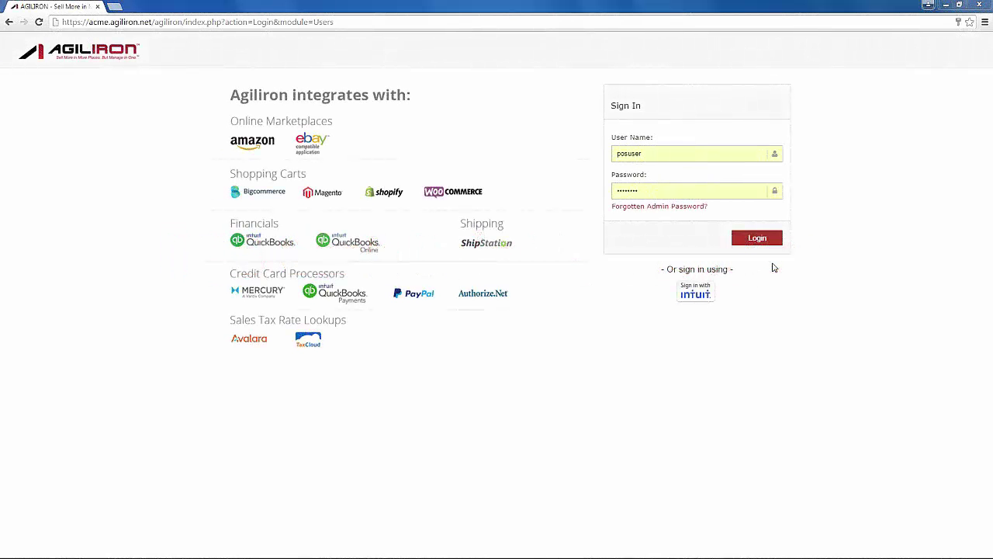
# Sign in as the POS user and open the register at Retail - Oakland, lane 1
pyautogui.click(757, 238)
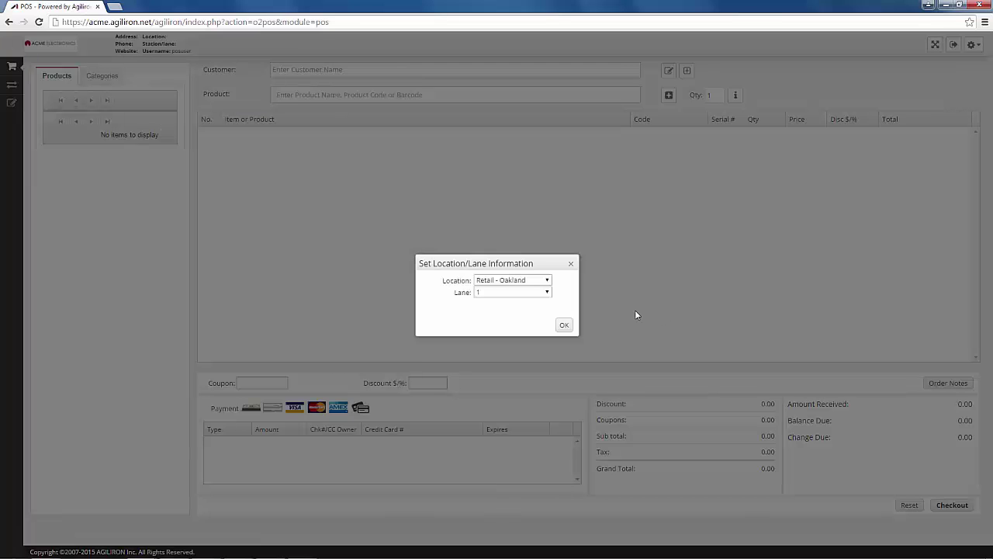
pyautogui.click(550, 281)
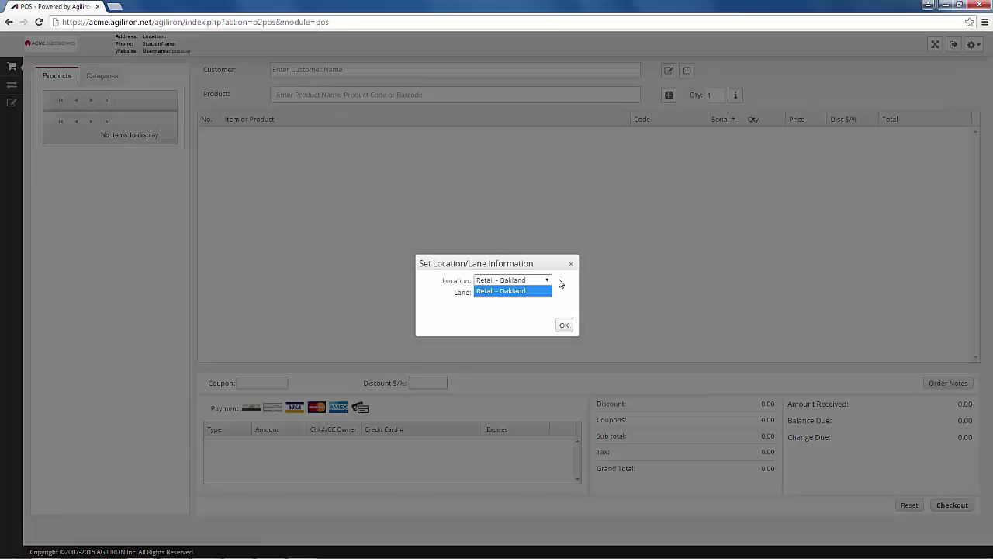
pyautogui.click(568, 284)
pyautogui.click(548, 292)
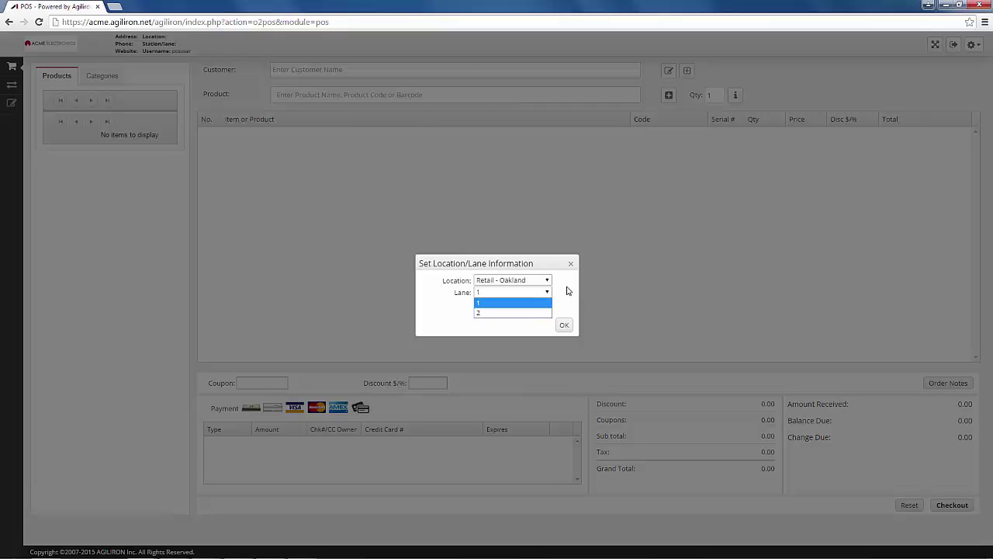
pyautogui.click(568, 288)
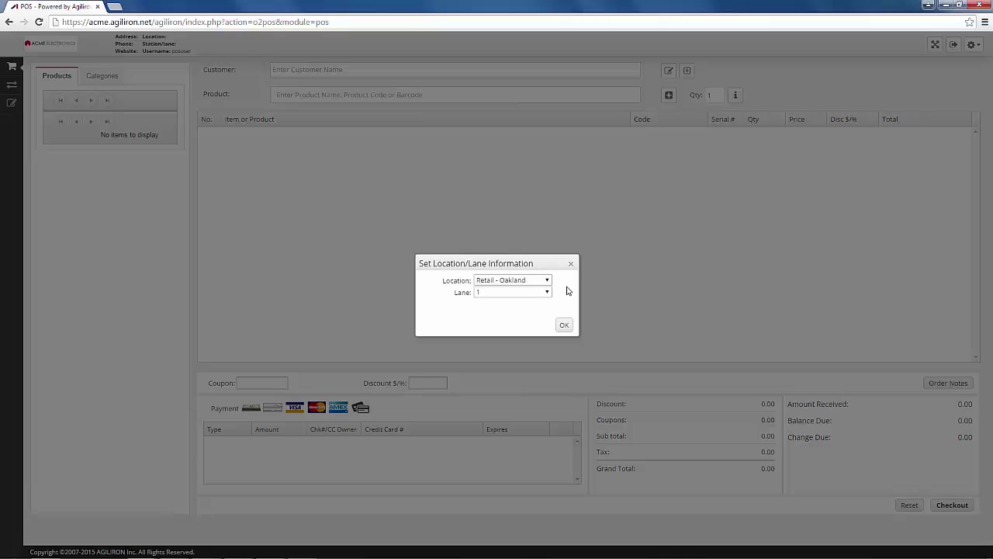
pyautogui.click(564, 326)
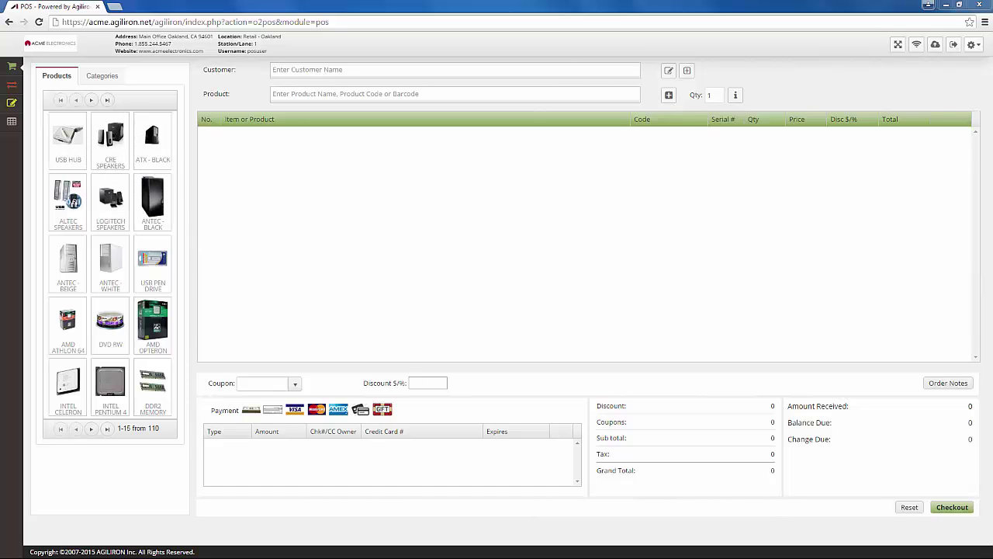
# Add a USB Hub and Altec Speakers to the cart
pyautogui.click(68, 136)
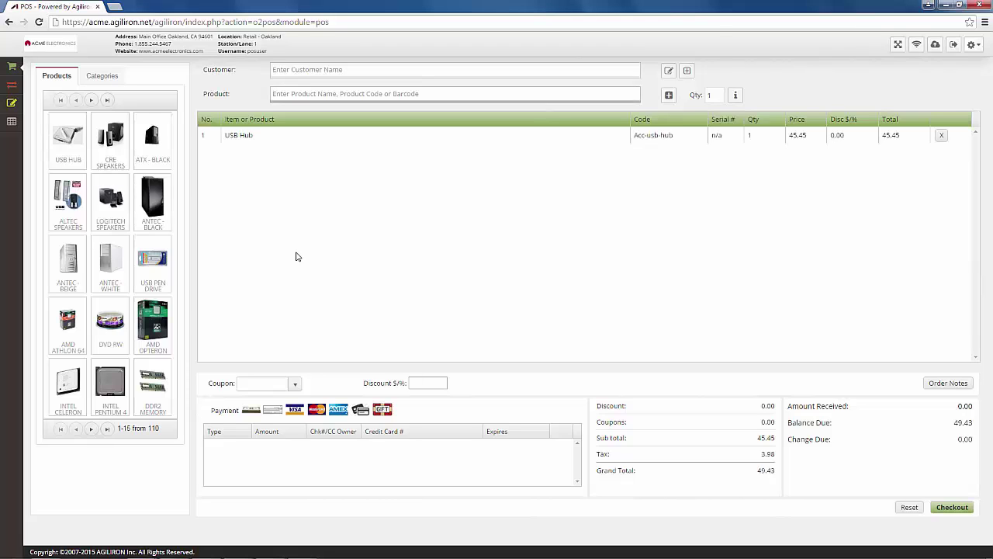
pyautogui.click(321, 93)
pyautogui.write('altec')
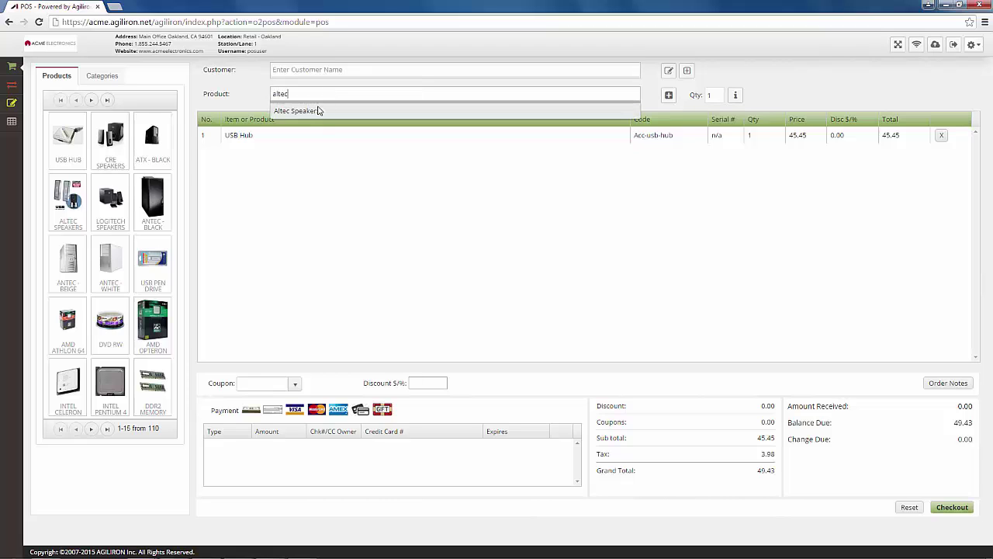
pyautogui.press('Return')
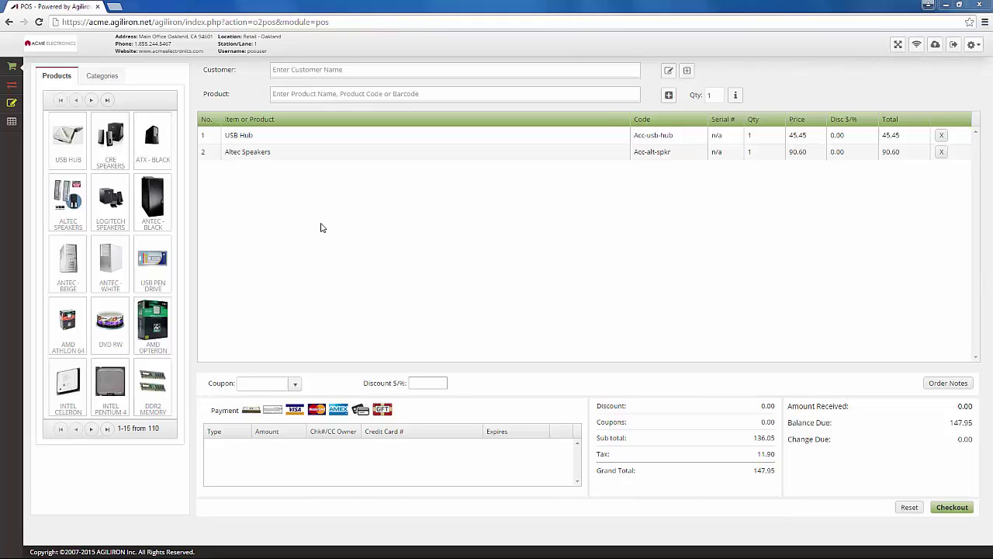
# Set the Altec Speakers to quantity 2, price 100.00 and discount 10
pyautogui.click(756, 153)
pyautogui.doubleClick(748, 153)
pyautogui.write('2')
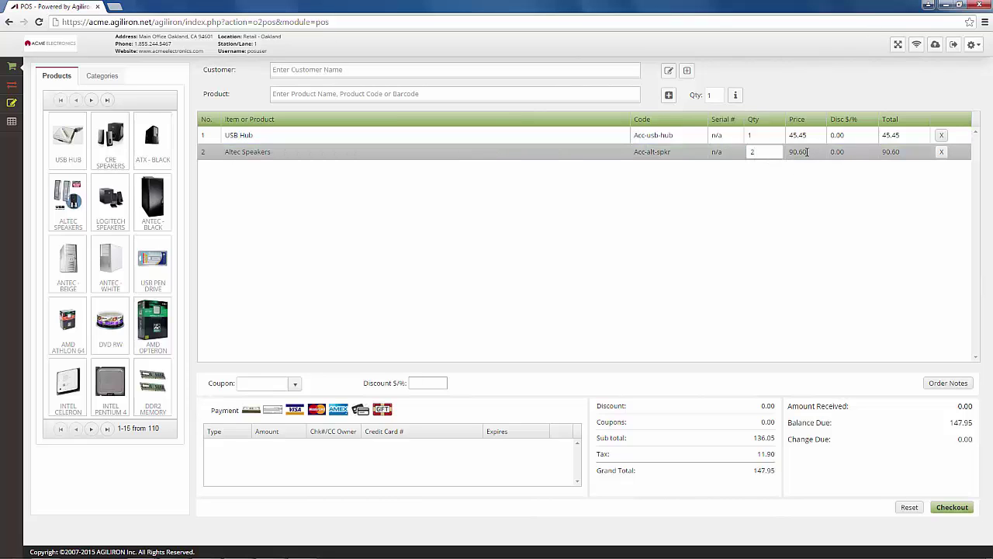
pyautogui.press('Return')
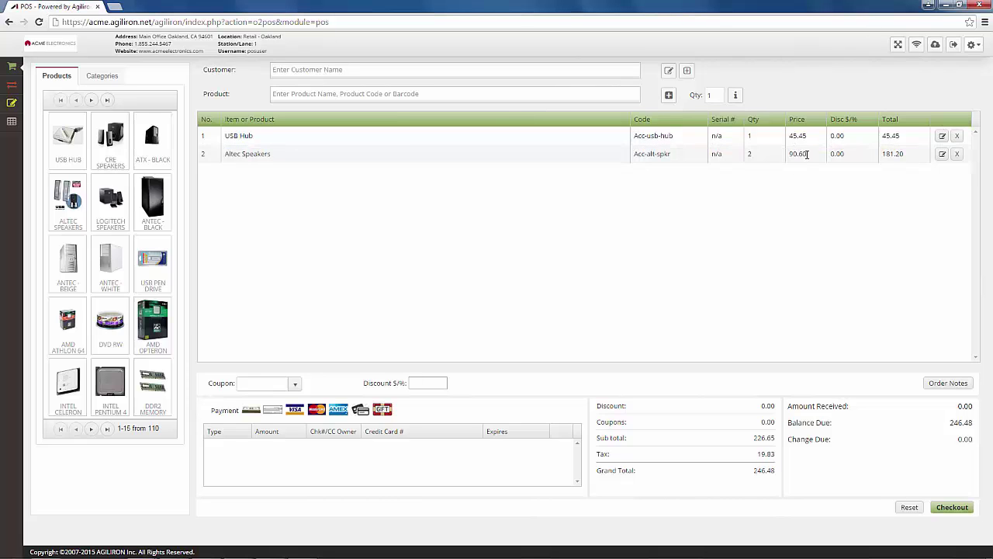
pyautogui.click(807, 153)
pyautogui.write('100')
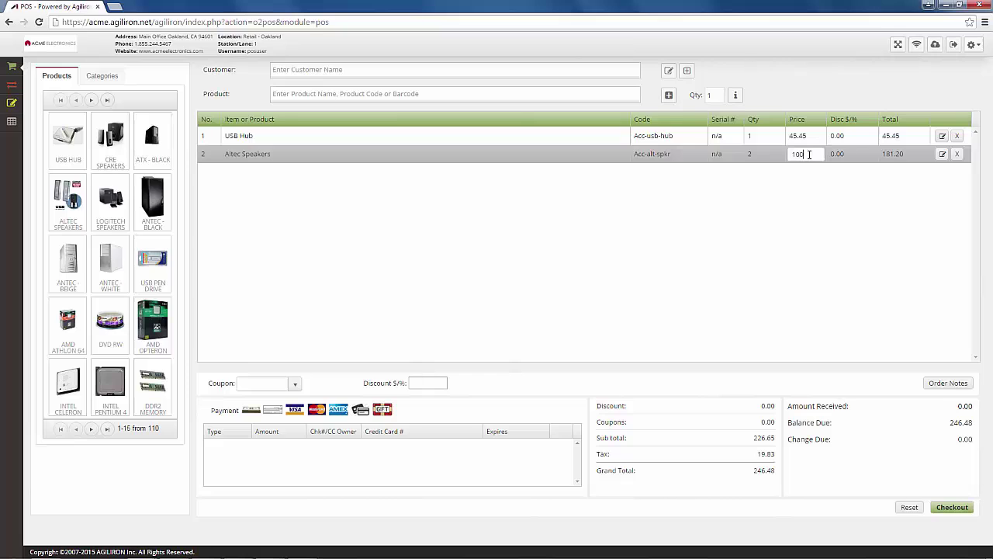
pyautogui.write('.00')
pyautogui.press('Return')
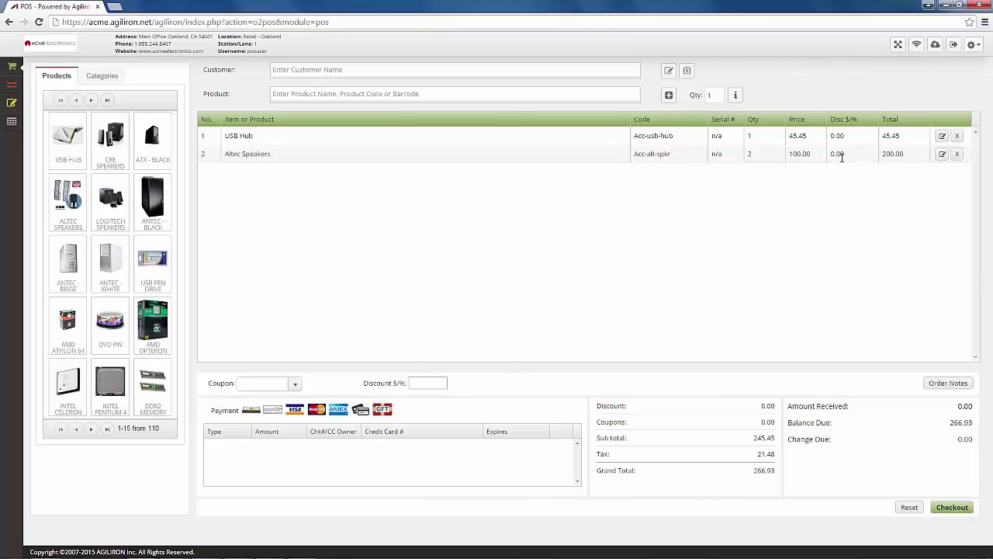
pyautogui.click(848, 155)
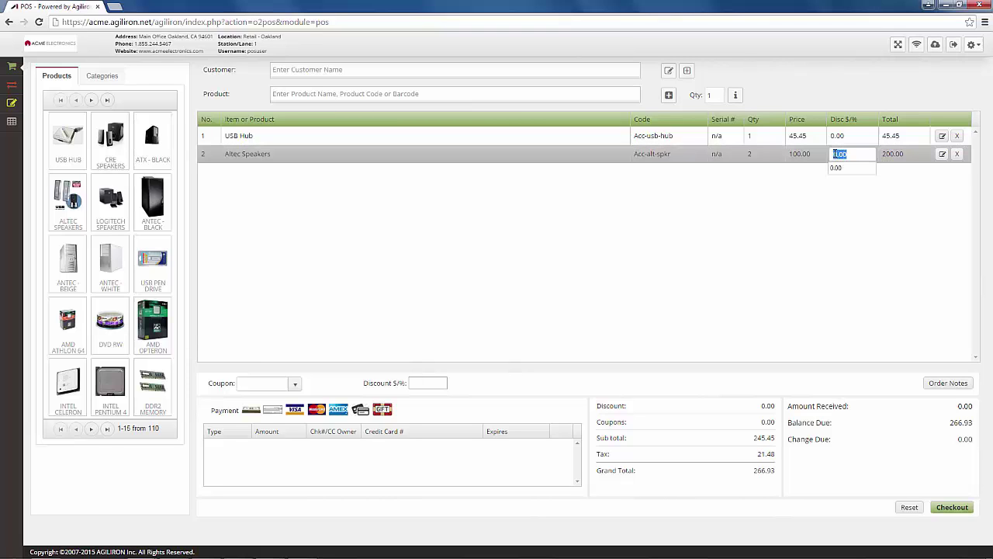
pyautogui.write('10')
pyautogui.press('Return')
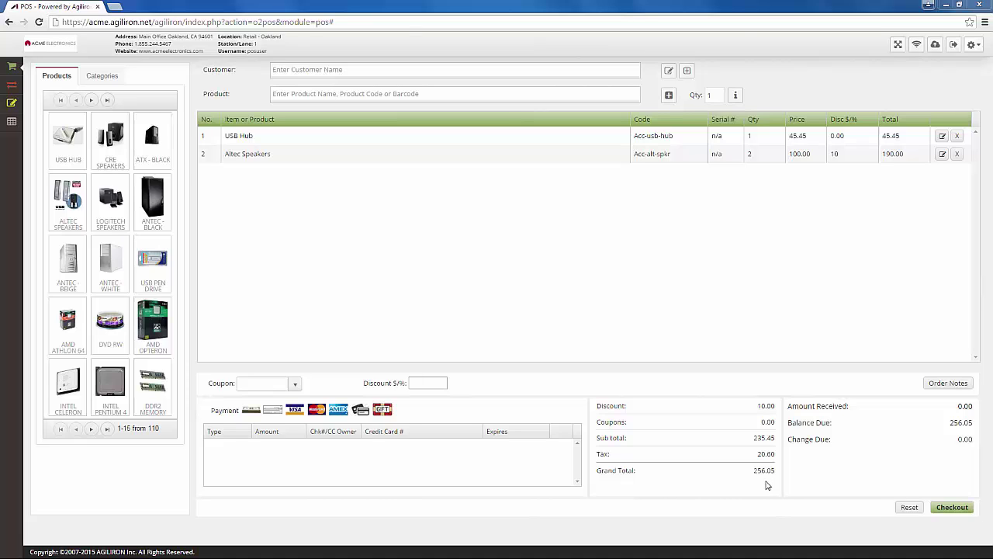
# Pay the 256.05 sale in cash with 300.00 received and complete checkout
pyautogui.click(248, 412)
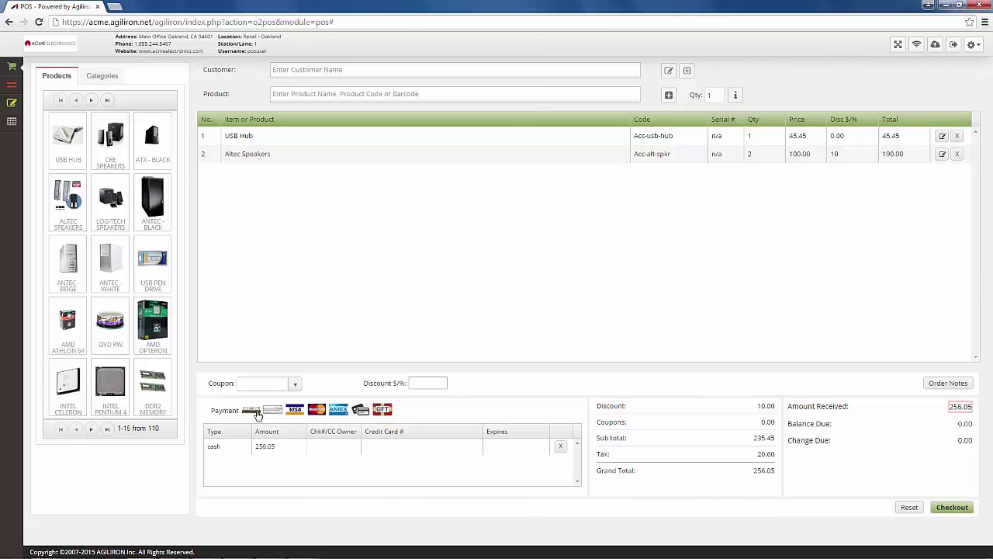
pyautogui.click(960, 513)
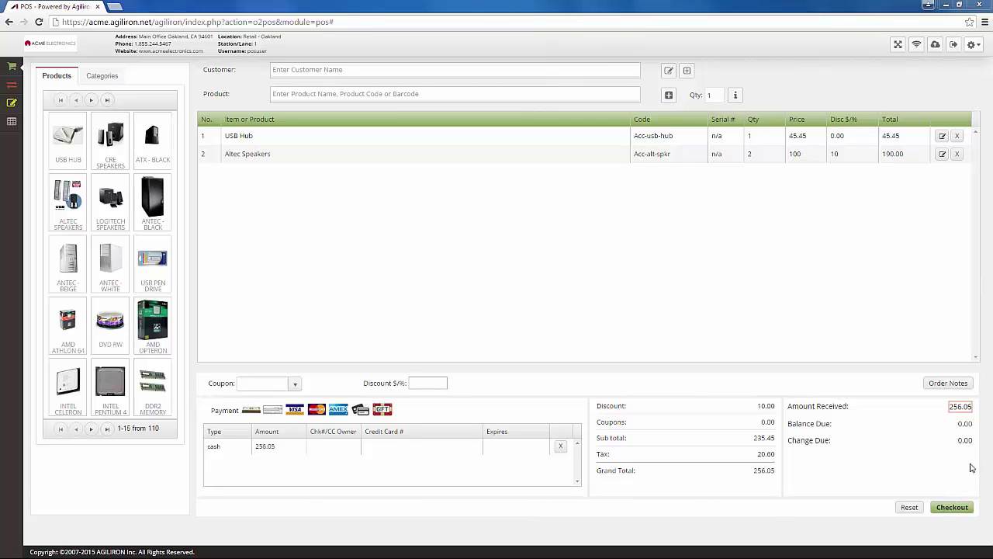
pyautogui.click(969, 411)
pyautogui.press('BackSpace')
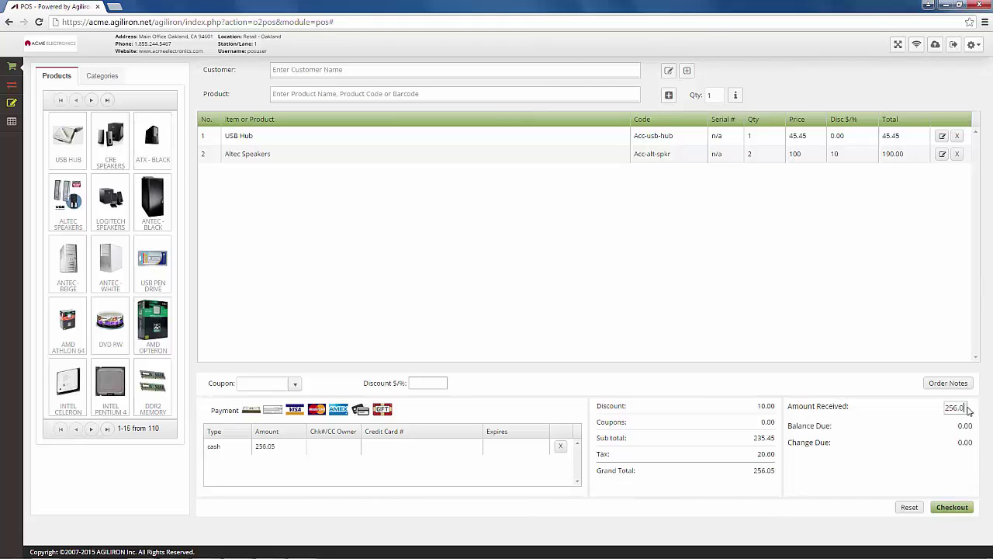
pyautogui.write('300')
pyautogui.press('Return')
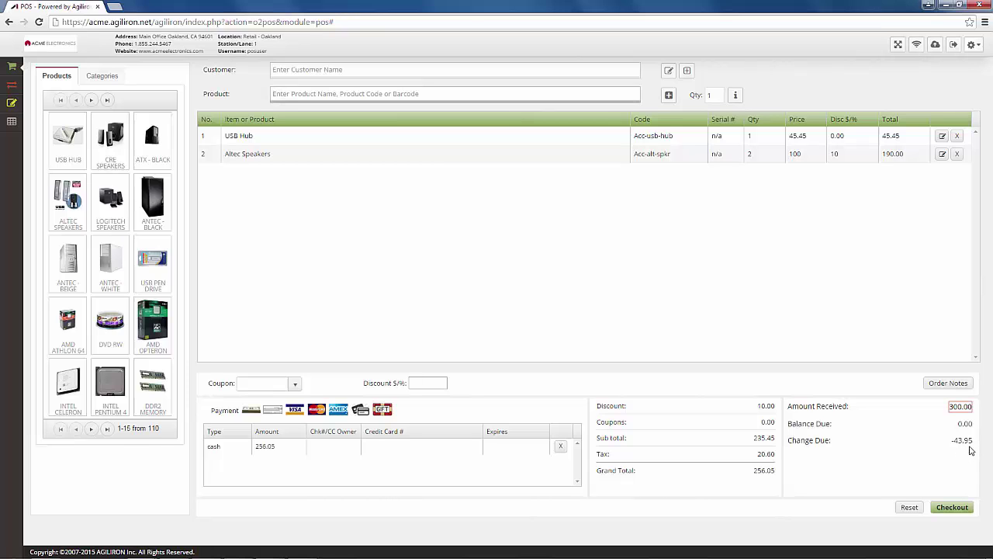
pyautogui.click(959, 508)
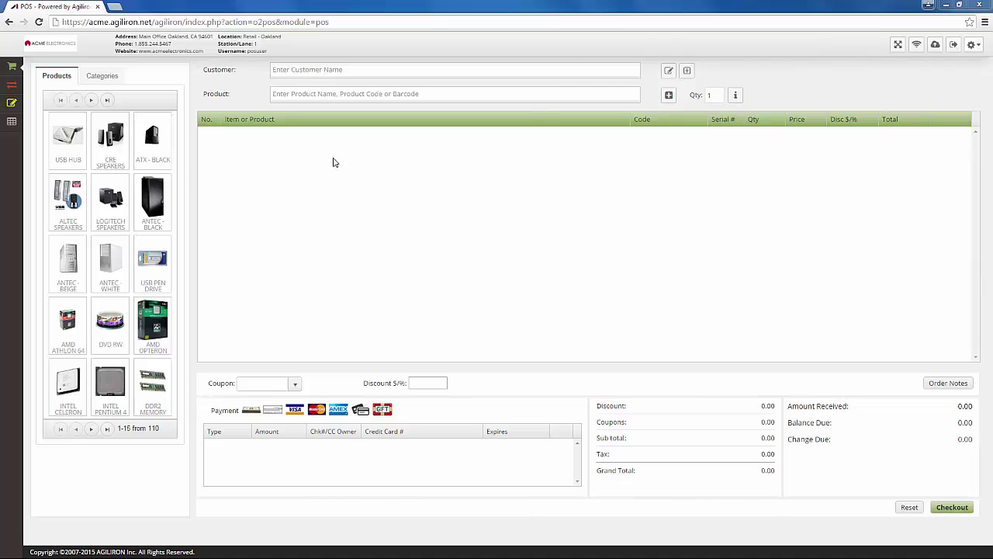
# Search for the customer and pick the matching suggestion
pyautogui.click(319, 69)
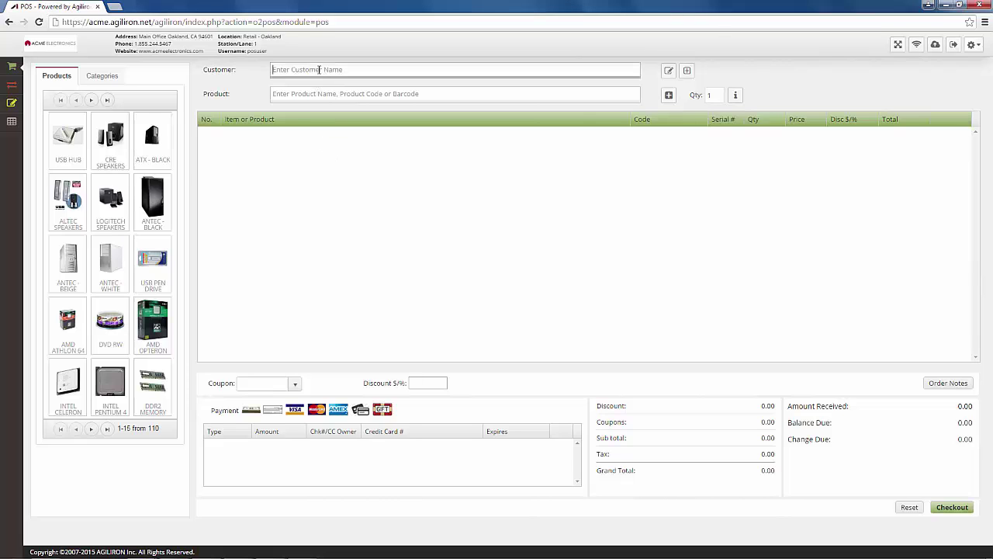
pyautogui.write('jason')
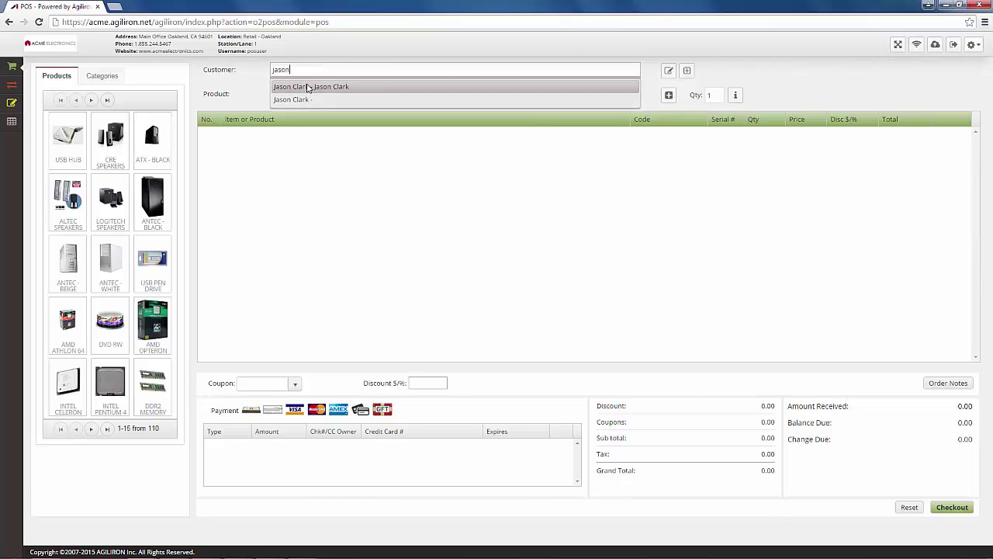
pyautogui.click(308, 88)
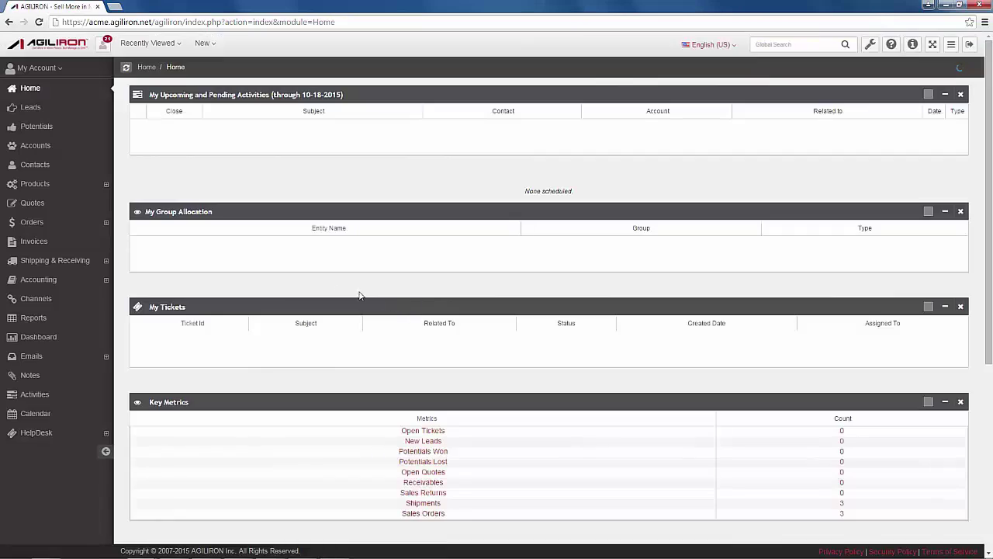
# Open sales order 8 for Retail - Oakland POS Lane 1 and check its shipped status, cash payment and line items
pyautogui.click(44, 225)
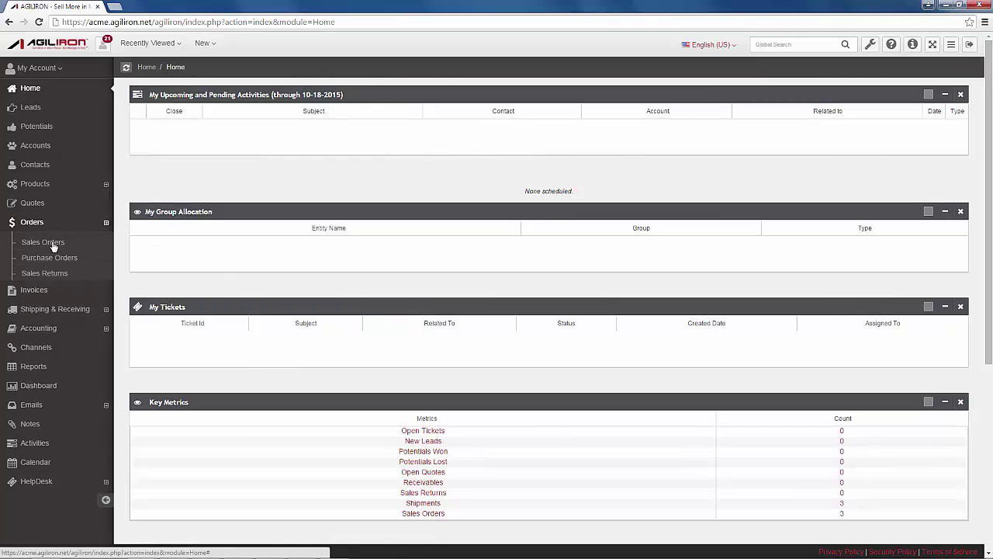
pyautogui.click(48, 242)
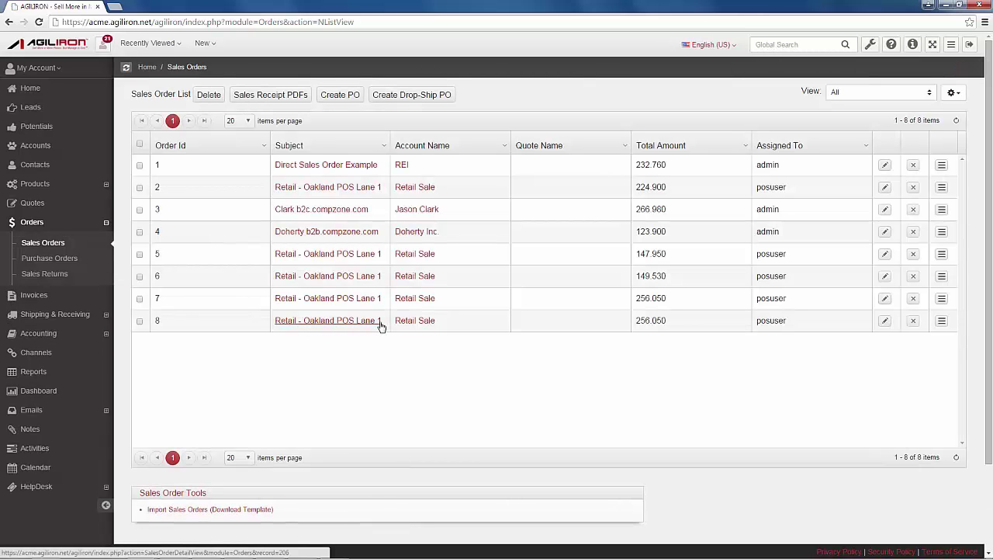
pyautogui.click(343, 322)
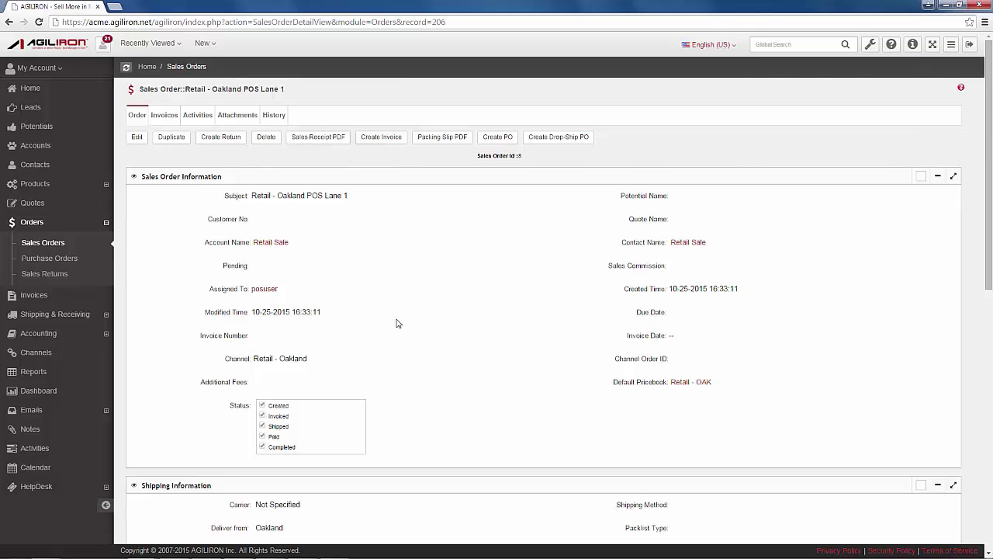
pyautogui.scroll(-2, 397, 323)
pyautogui.scroll(-1, 397, 323)
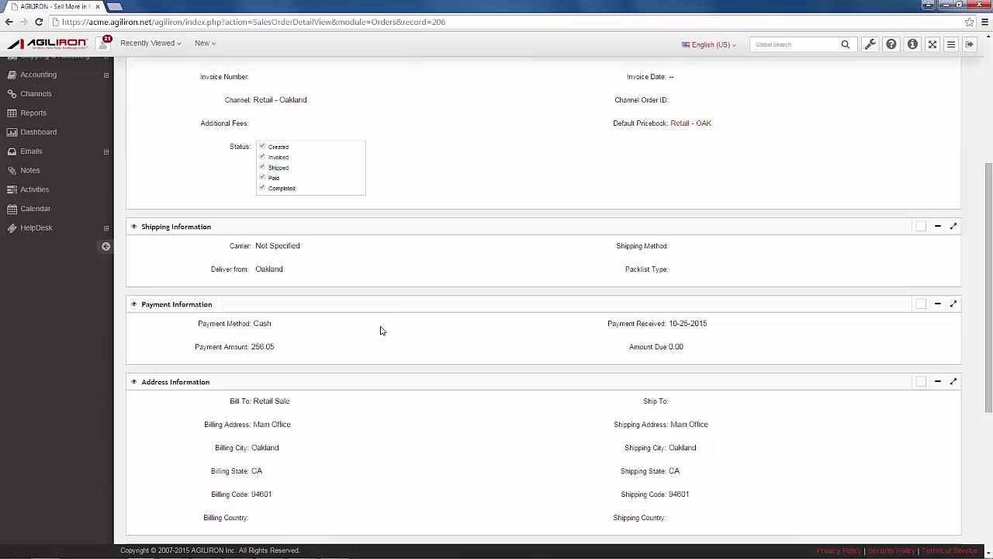
pyautogui.scroll(-2, 339, 333)
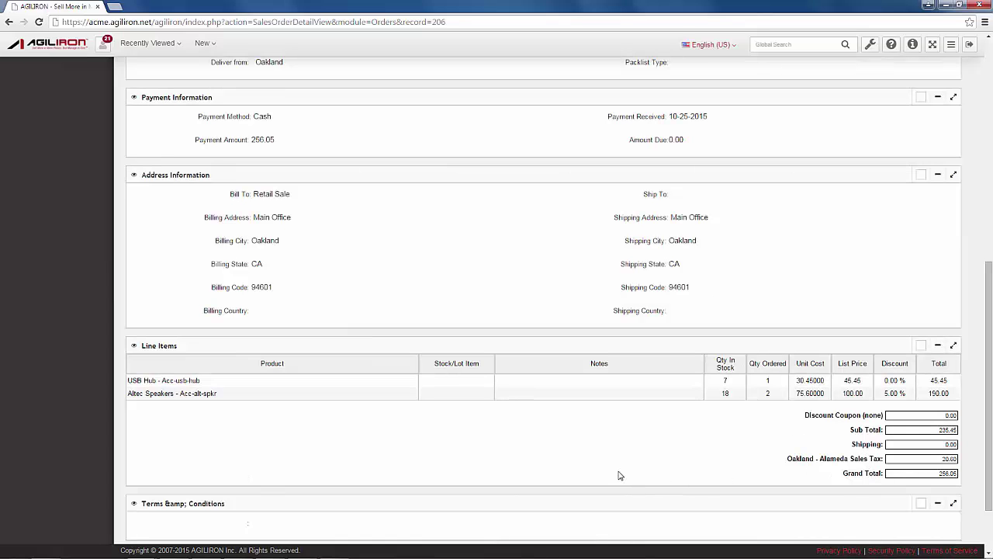
pyautogui.scroll(2, 619, 473)
pyautogui.scroll(3, 619, 474)
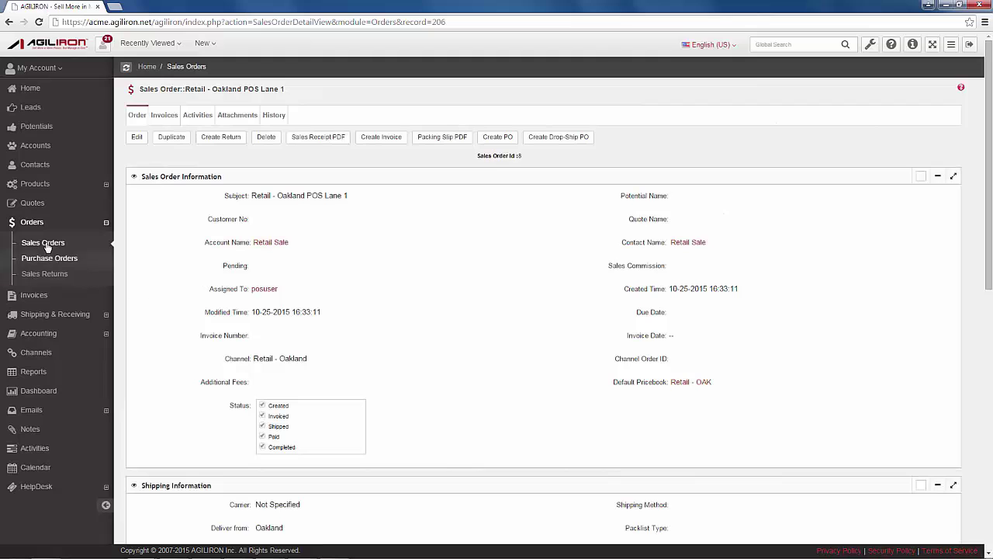
pyautogui.click(61, 252)
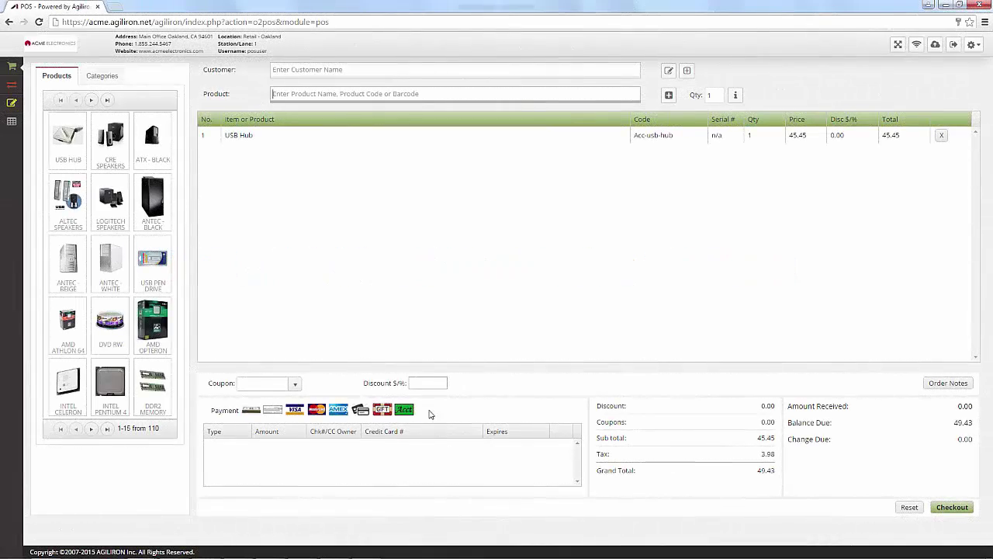
# Apply a 10% discount to the USB Hub sale
pyautogui.click(418, 383)
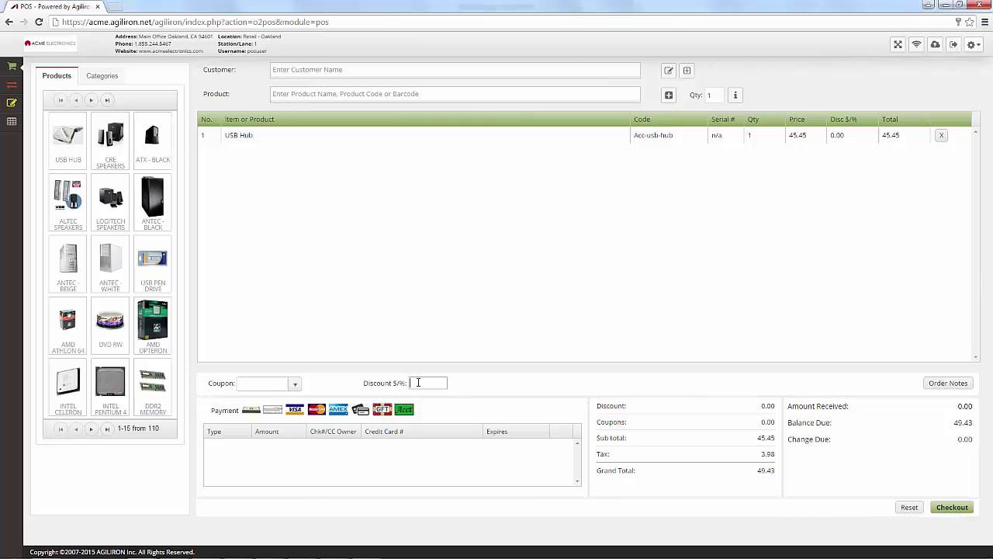
pyautogui.write('10')
pyautogui.click(490, 386)
pyautogui.click(423, 382)
pyautogui.write('%')
pyautogui.click(480, 385)
# Apply the fall15 coupon code, bringing the grand total to 44.48
pyautogui.click(258, 384)
pyautogui.write('fall15')
pyautogui.click(540, 387)
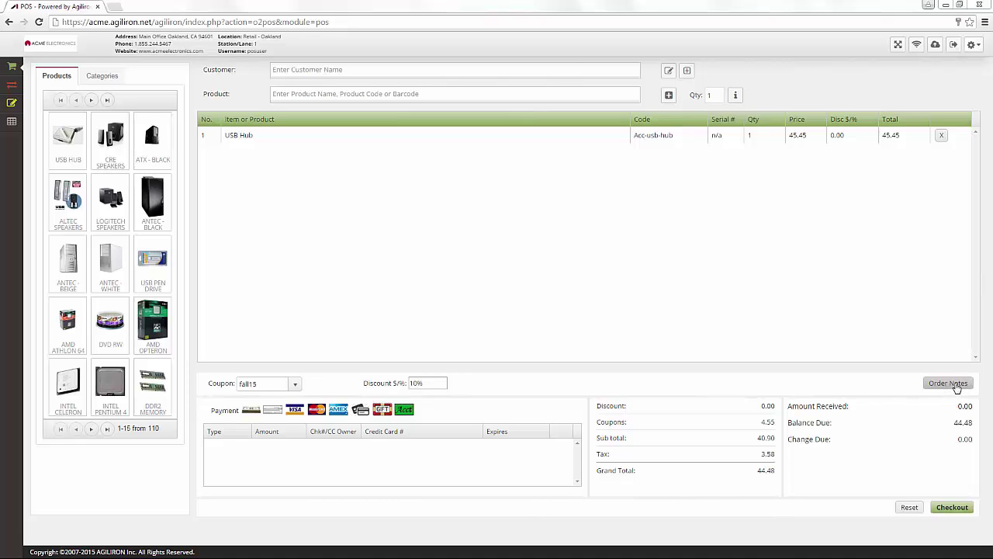
# Add the order note 'Special Order notes goes here.' to the sale
pyautogui.click(955, 386)
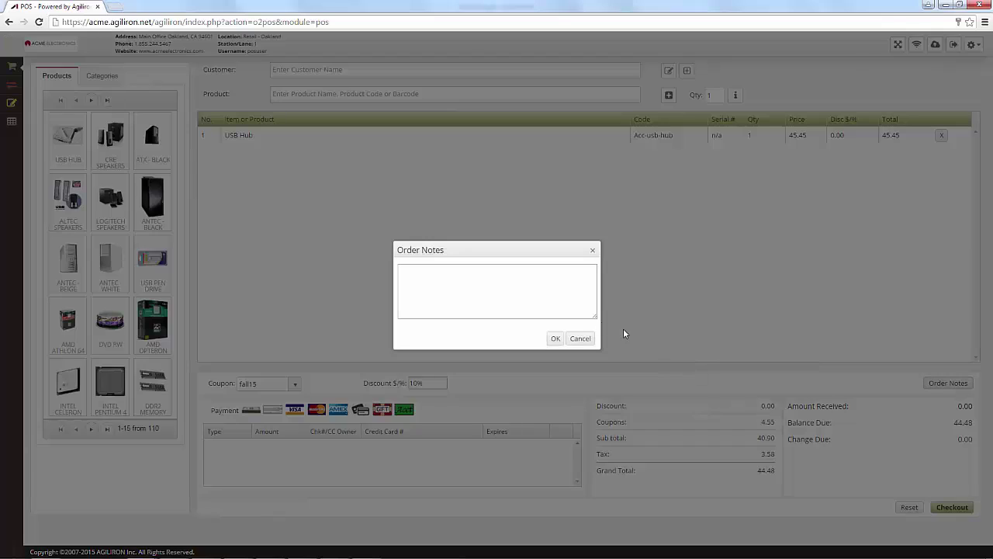
pyautogui.write('Special Order')
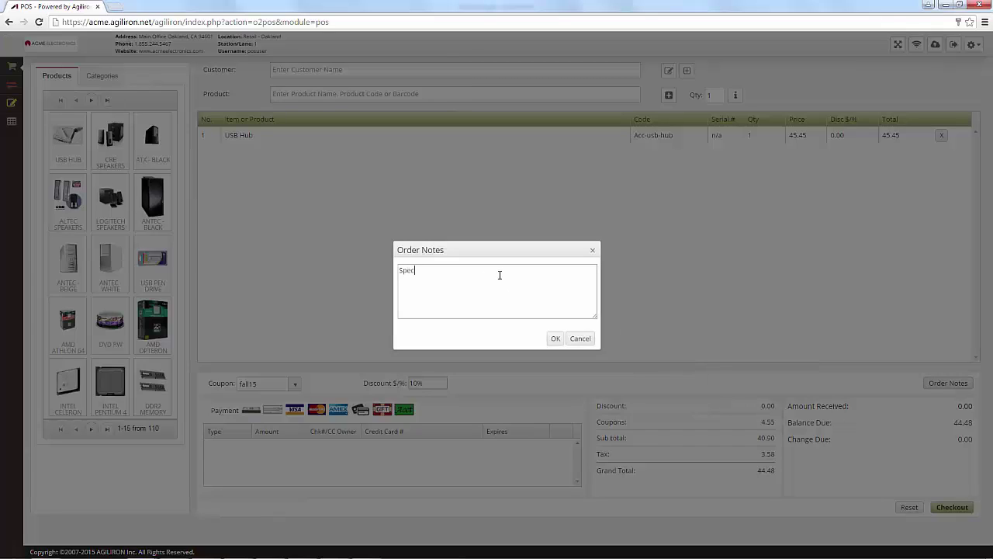
pyautogui.write(' notes goes here.')
pyautogui.click(554, 338)
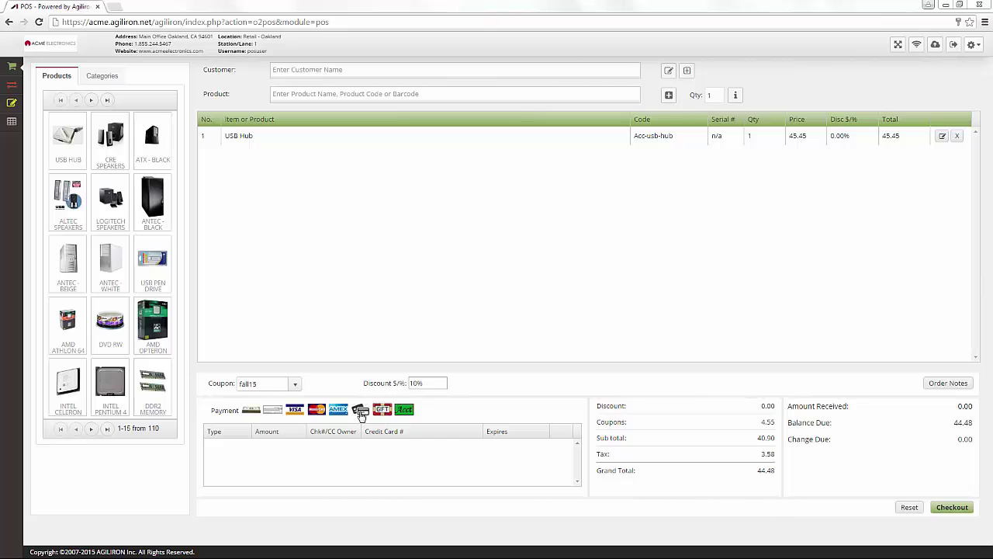
pyautogui.click(361, 413)
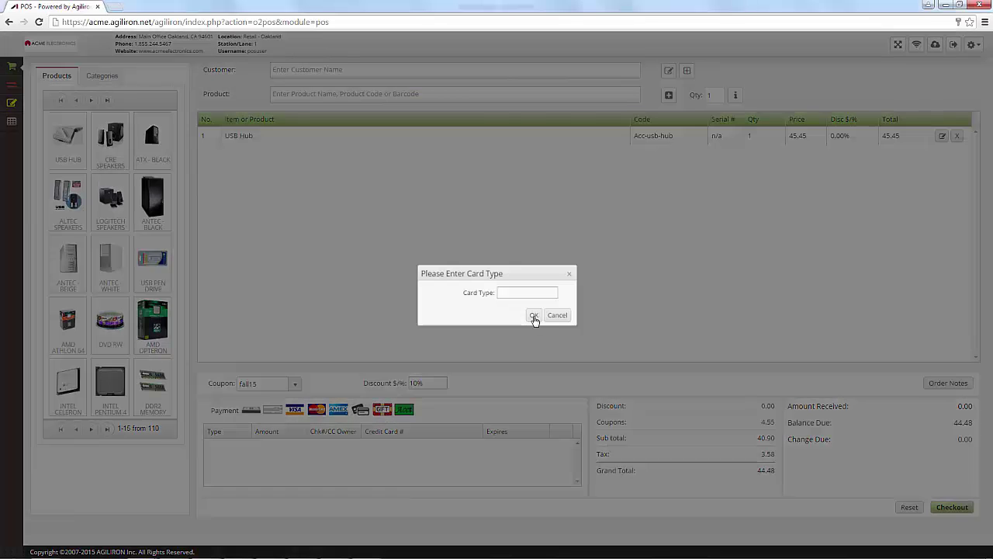
pyautogui.write('Discover')
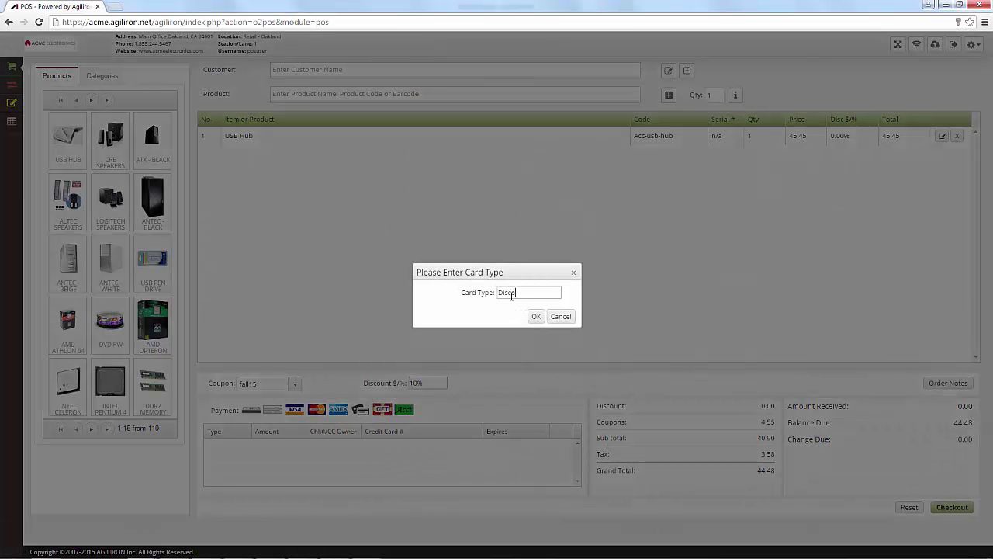
pyautogui.click(561, 316)
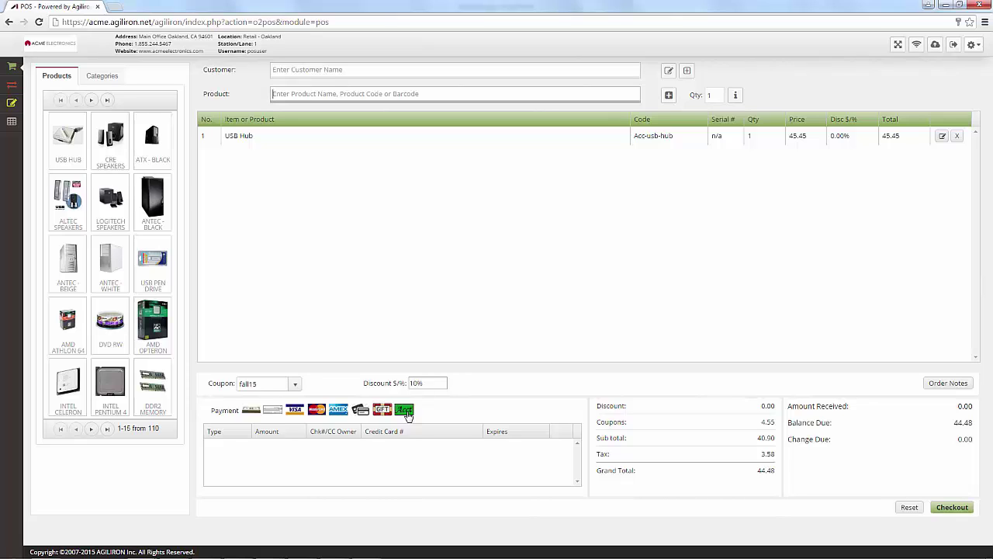
# Set REI as the sale's customer from the suggestions
pyautogui.click(315, 72)
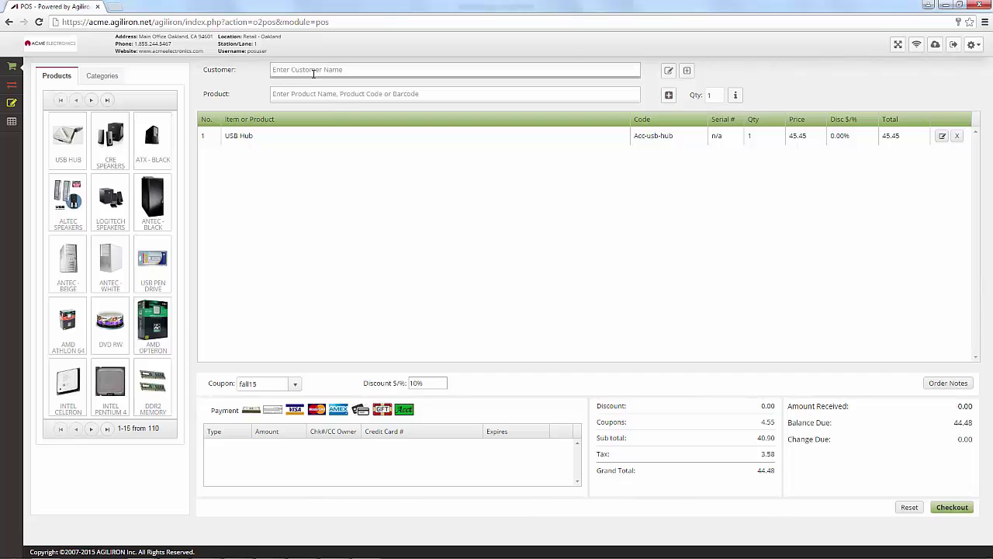
pyautogui.write('REI')
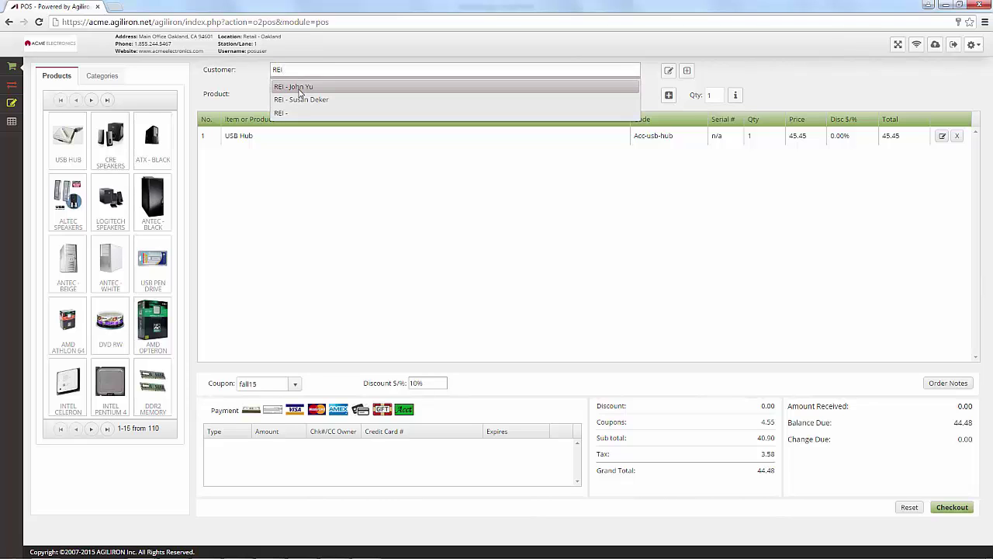
pyautogui.click(289, 114)
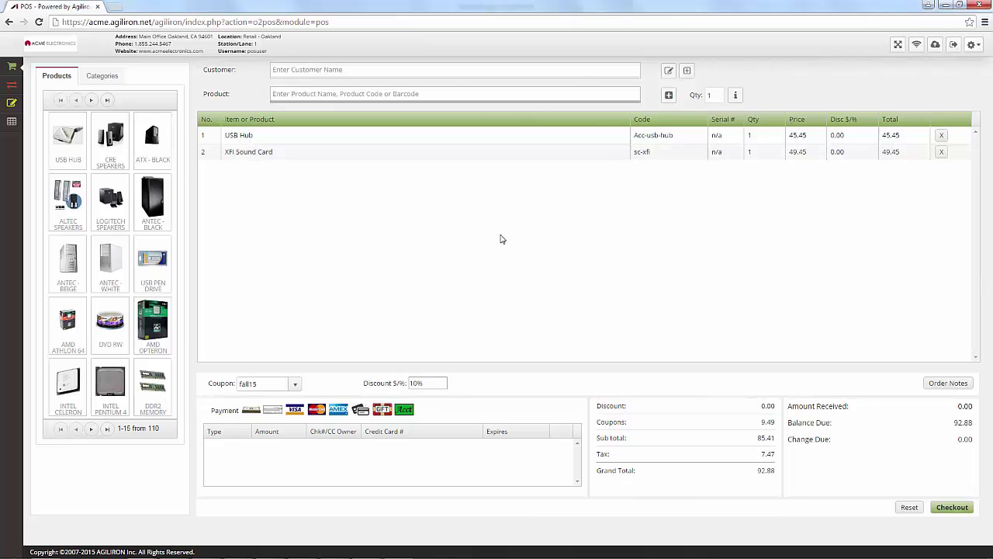
# Scan the sound cards into the cart, raising the grand total to 221.88
pyautogui.press('Return')
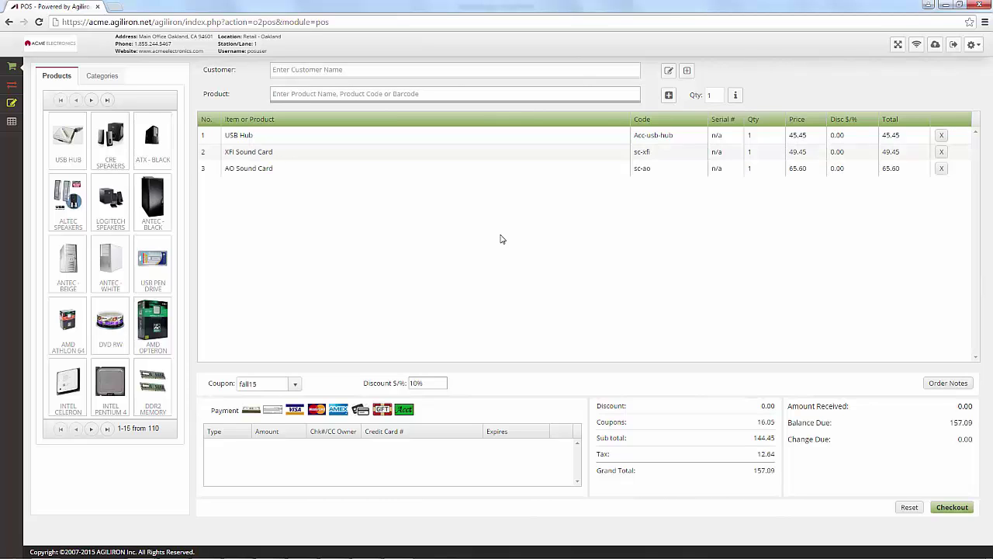
pyautogui.press('Return')
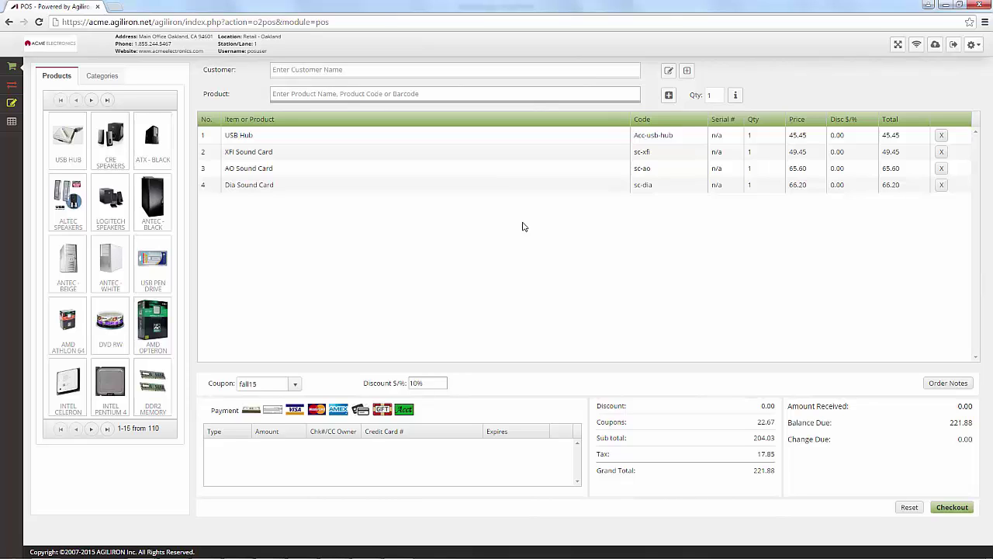
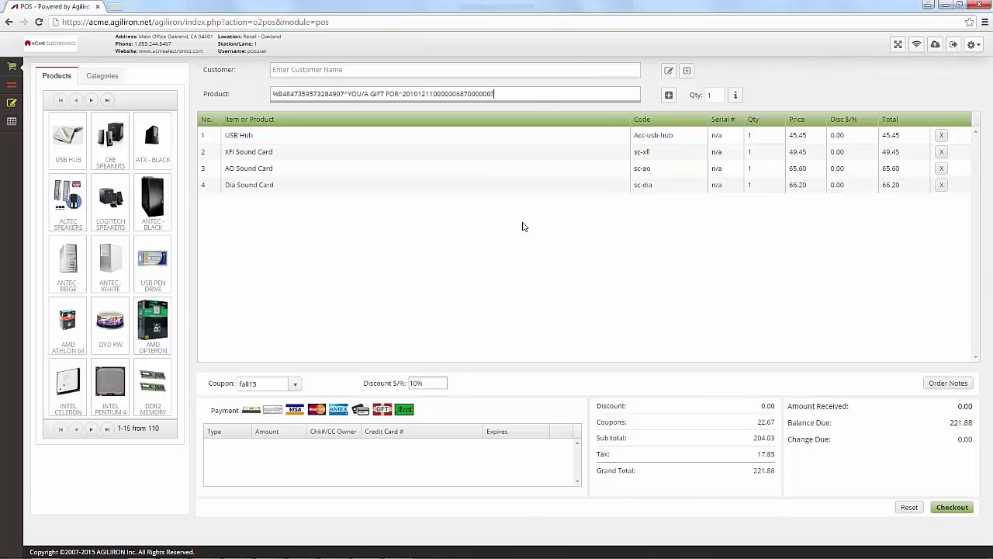
pyautogui.press('Return')
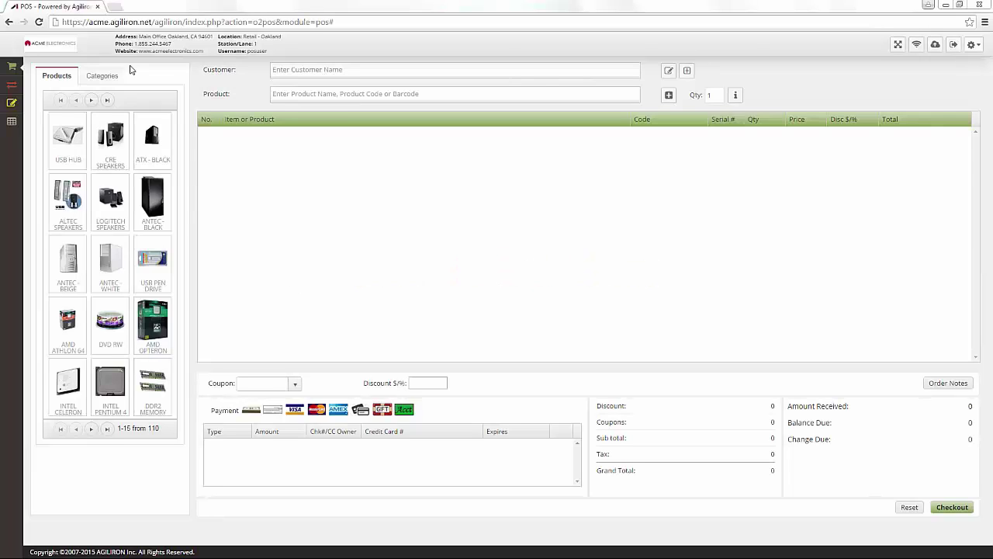
# Start a sales return against sales order 8
pyautogui.click(11, 90)
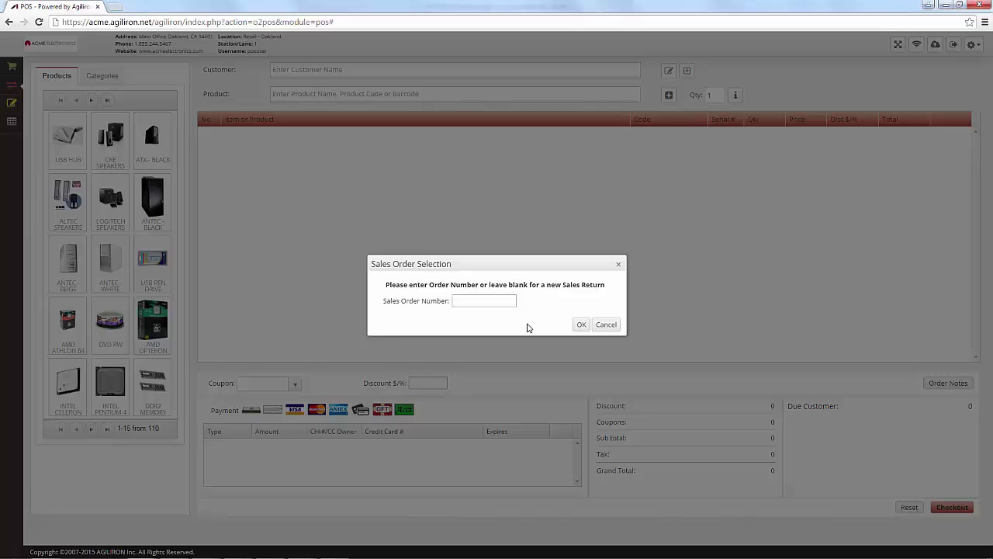
pyautogui.click(468, 301)
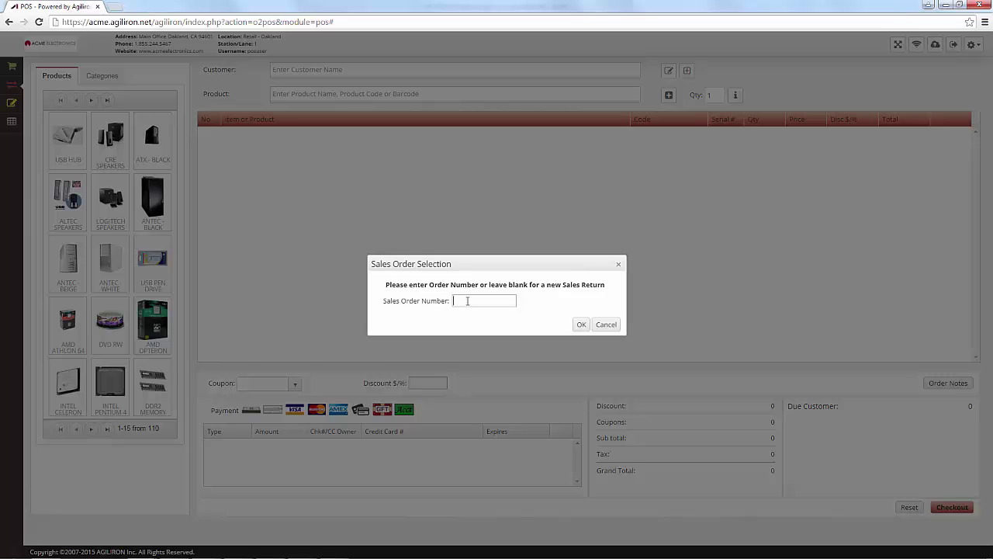
pyautogui.write('8')
pyautogui.click(578, 325)
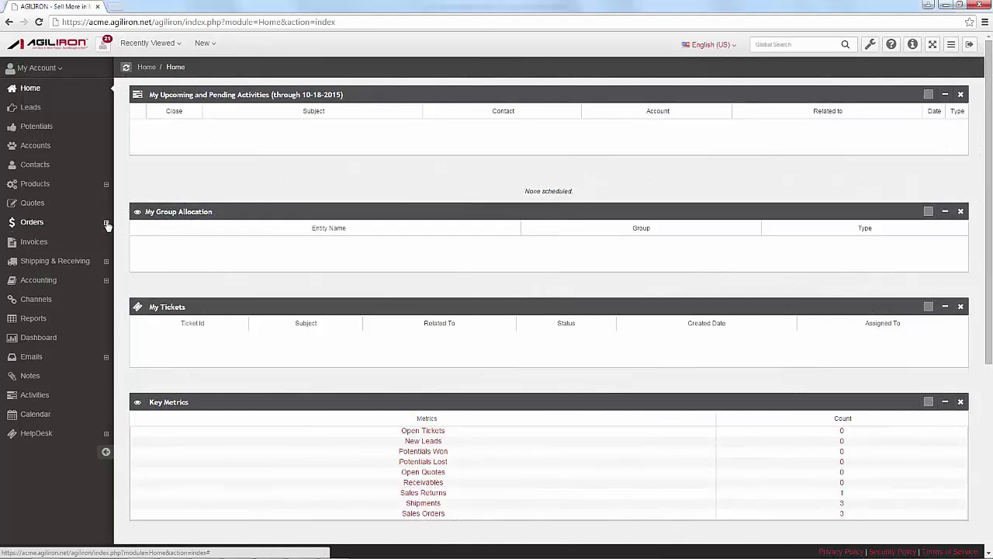
# Open the Sales Returns list under Orders in the back office
pyautogui.click(107, 222)
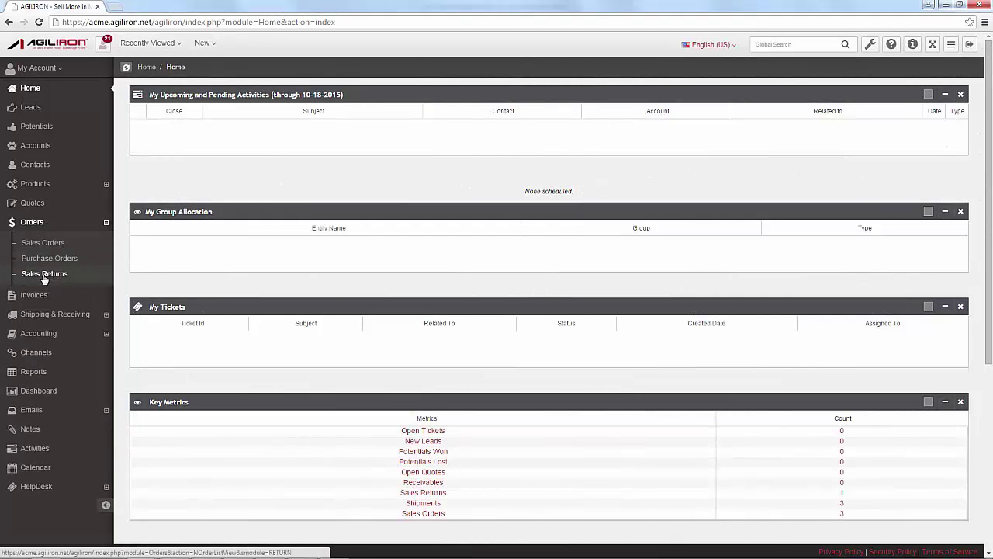
pyautogui.click(44, 275)
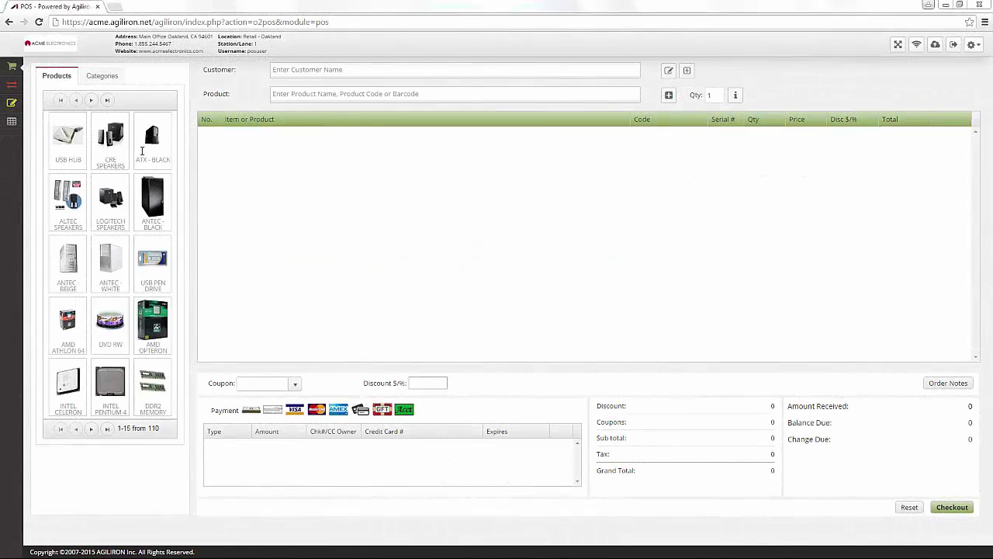
# Load previous sales order 8 for review at the register
pyautogui.click(11, 103)
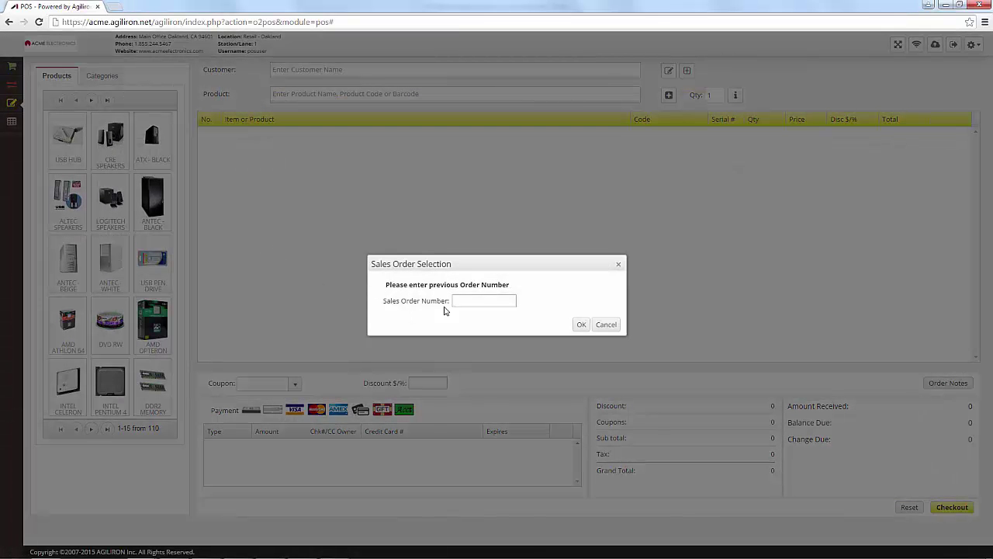
pyautogui.click(462, 299)
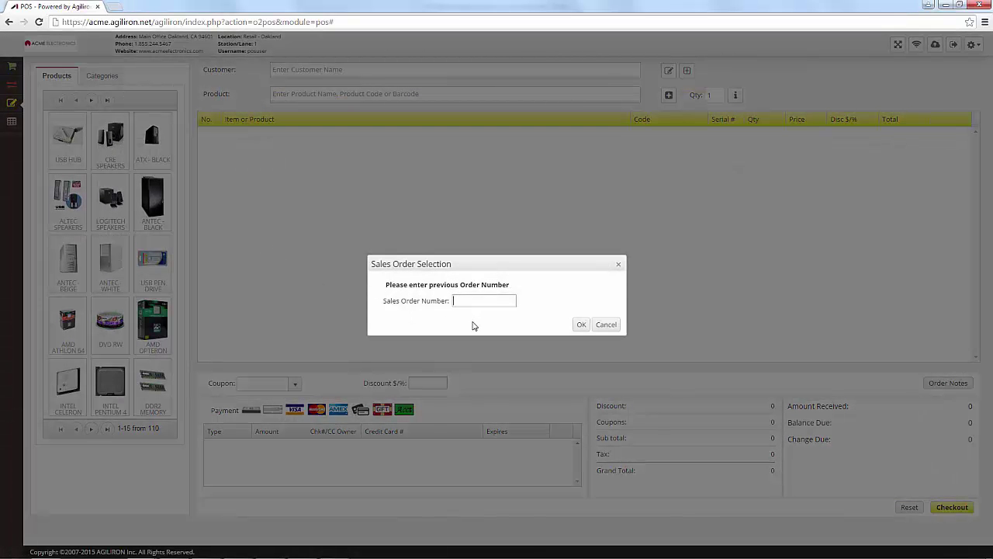
pyautogui.write('8')
pyautogui.click(581, 324)
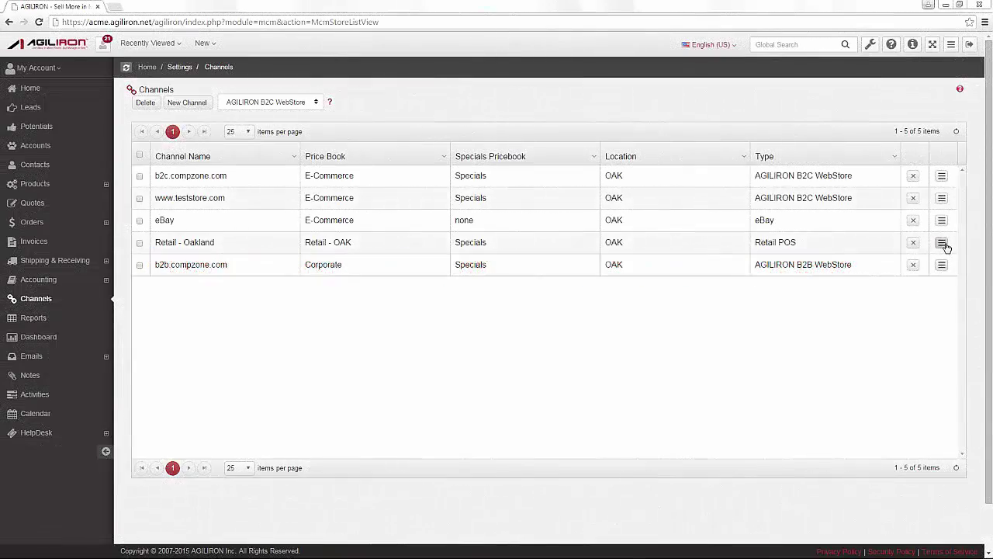
# Open the Retail - Oakland channel's Configuration tab and scroll through its options
pyautogui.click(944, 245)
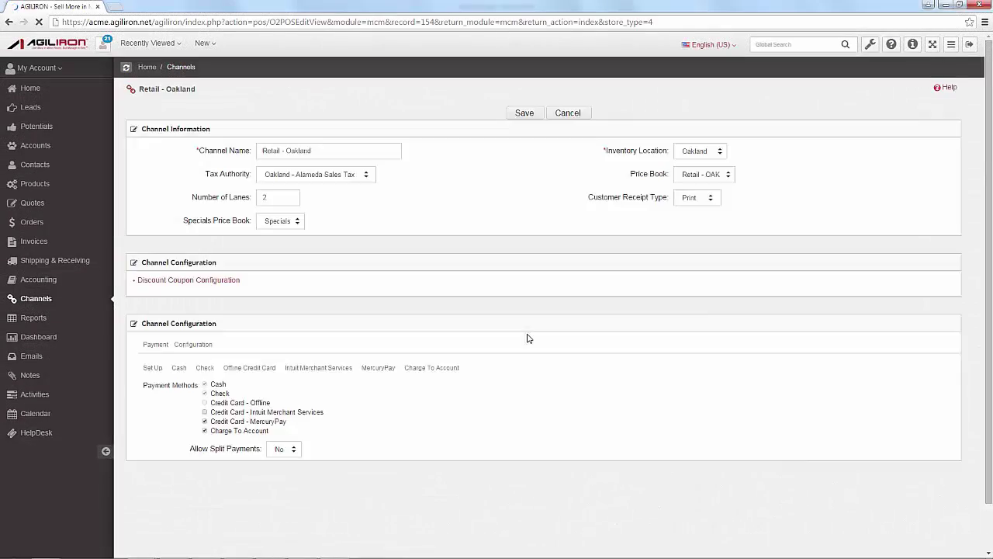
pyautogui.click(194, 341)
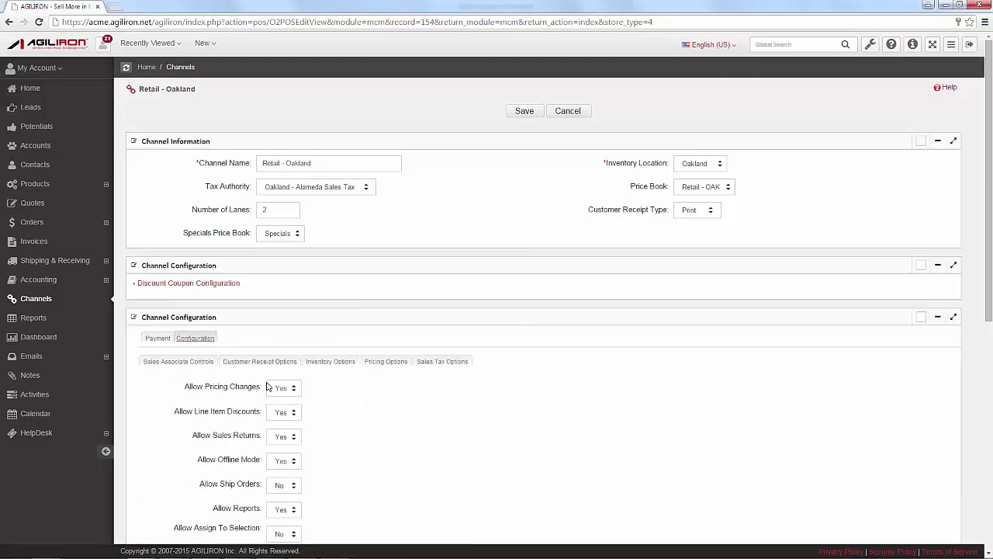
pyautogui.scroll(-2, 266, 385)
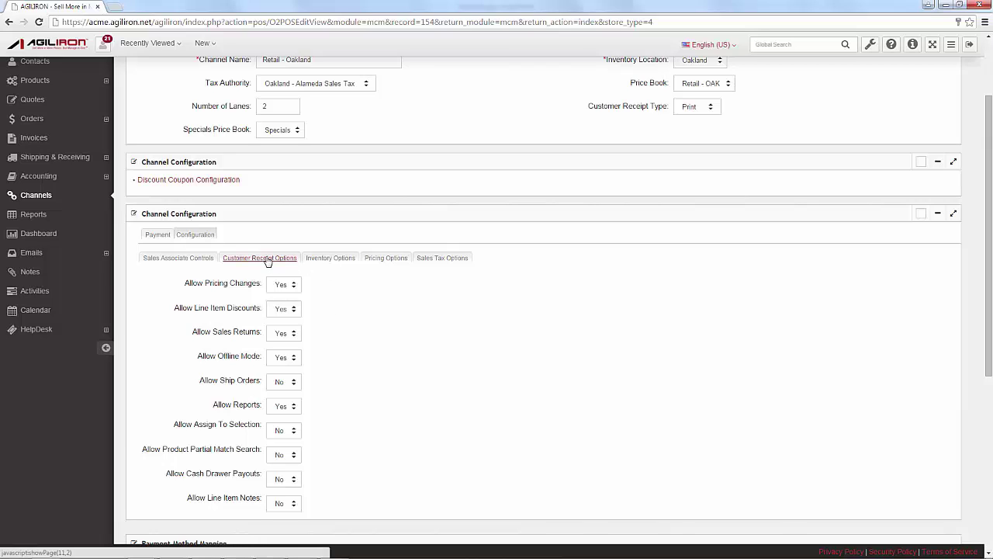
# View the Oakland channel's Customer Receipt, Inventory and Pricing option tabs
pyautogui.click(269, 259)
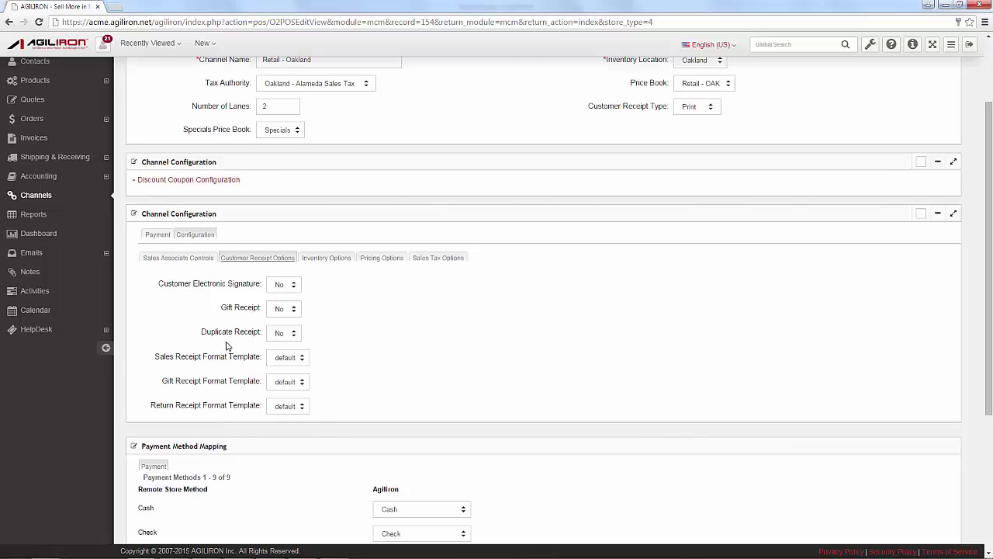
pyautogui.click(328, 260)
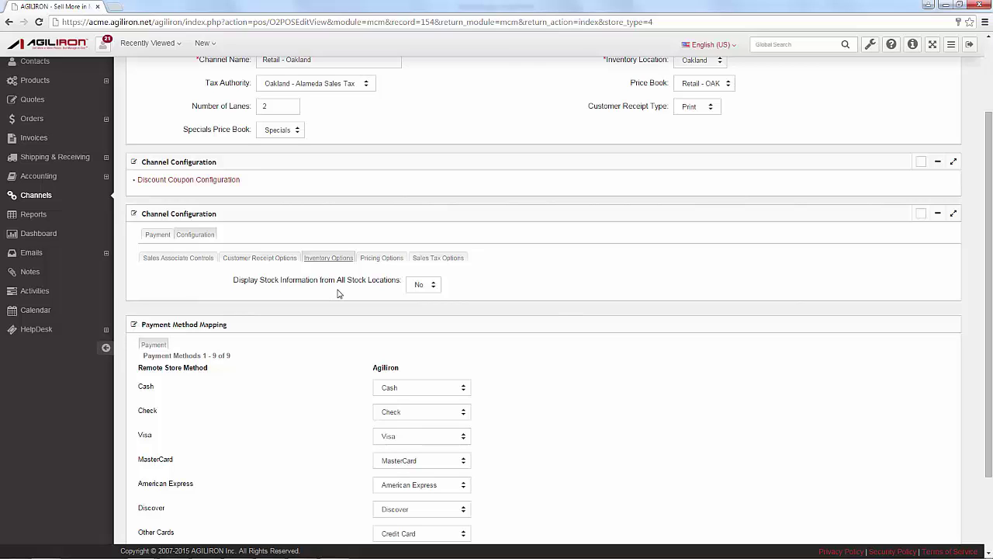
pyautogui.click(383, 257)
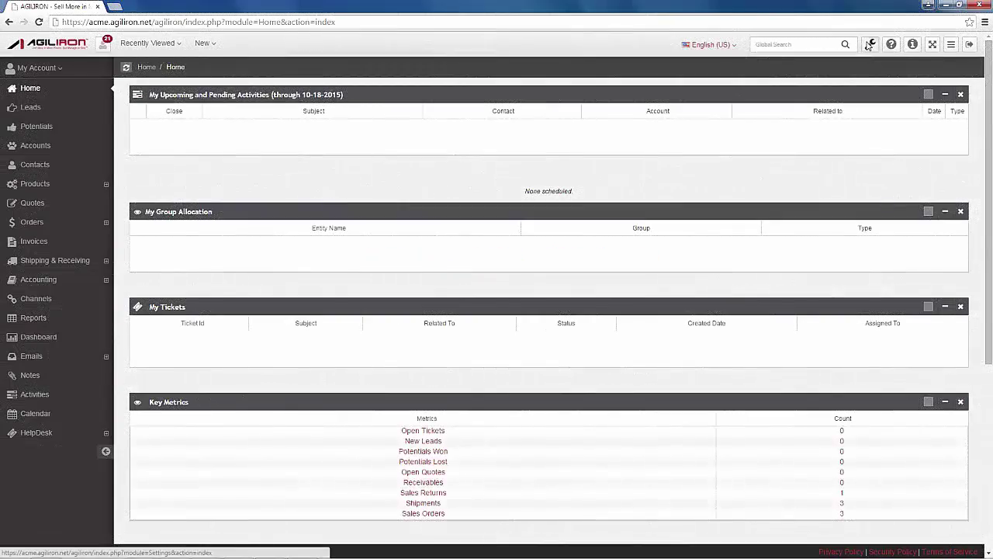
# Open the Retail - Oakland channel's configuration from Settings > Channels
pyautogui.click(869, 45)
pyautogui.scroll(-3, 188, 386)
pyautogui.click(174, 414)
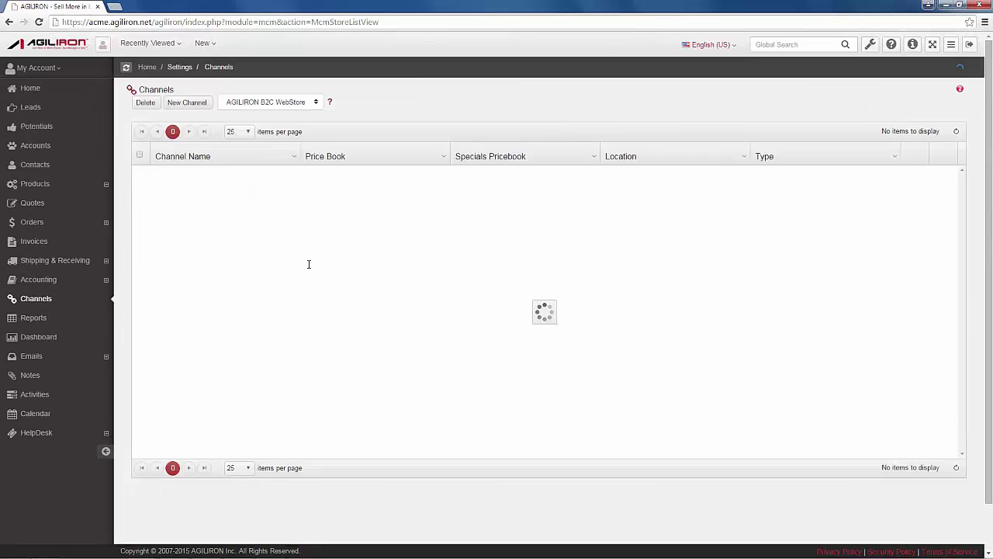
pyautogui.click(942, 242)
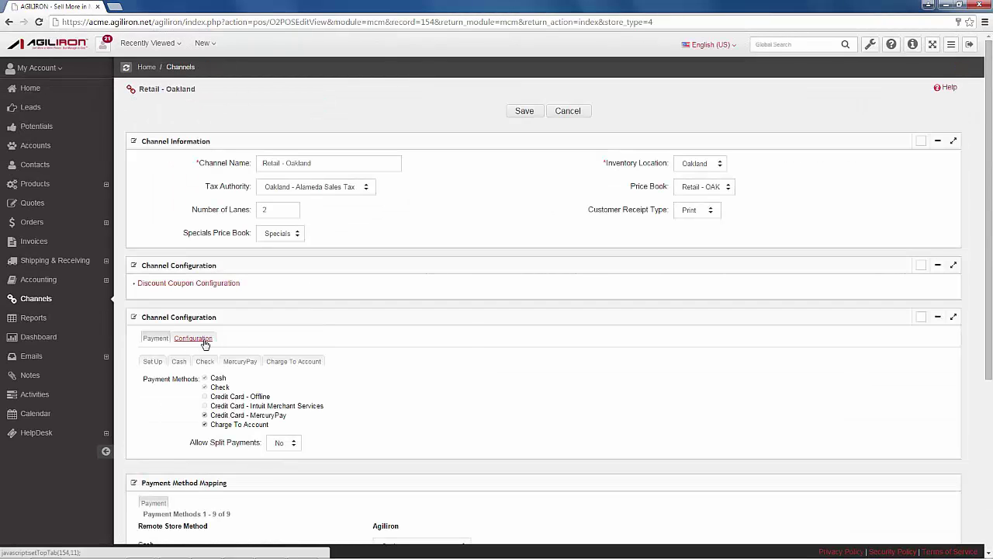
pyautogui.click(205, 344)
pyautogui.scroll(-2, 302, 339)
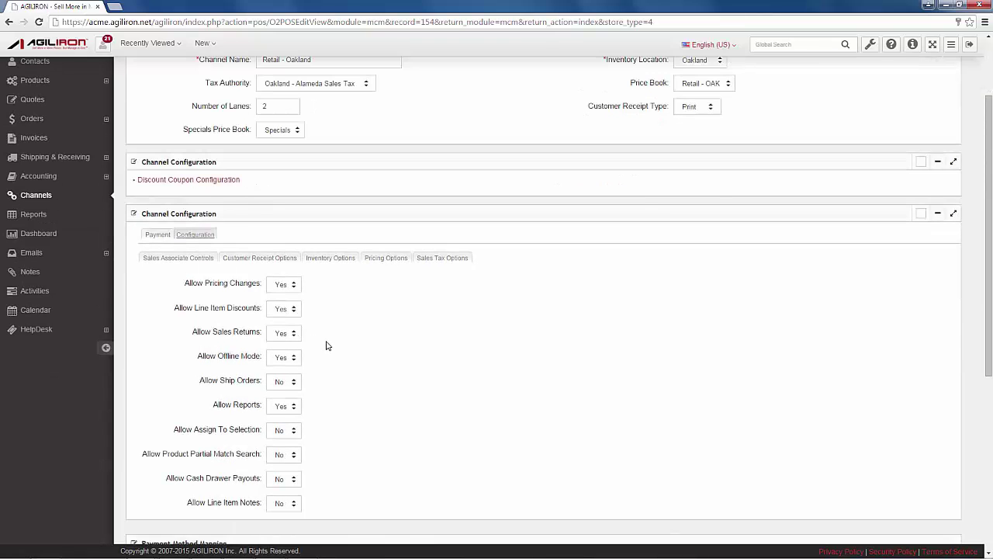
pyautogui.scroll(2, 326, 345)
# Set Allow Ship Orders to Yes and the tax authority to Auto-Calculated TaxCloud
pyautogui.click(282, 485)
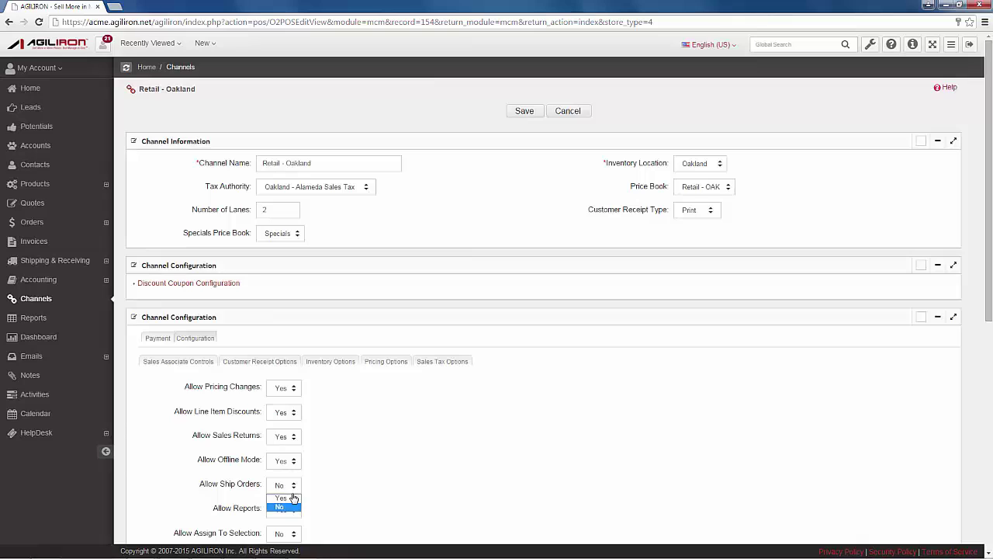
pyautogui.click(284, 498)
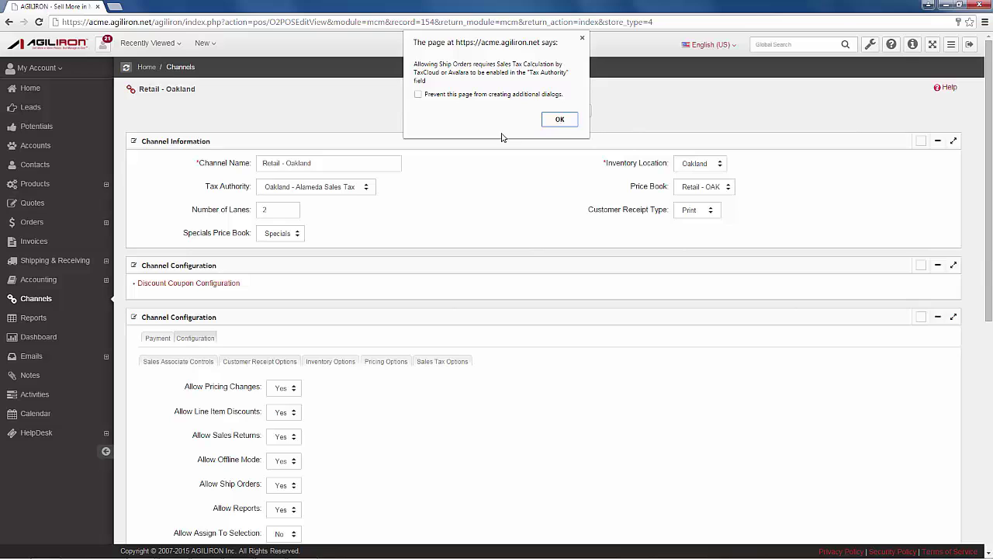
pyautogui.click(555, 120)
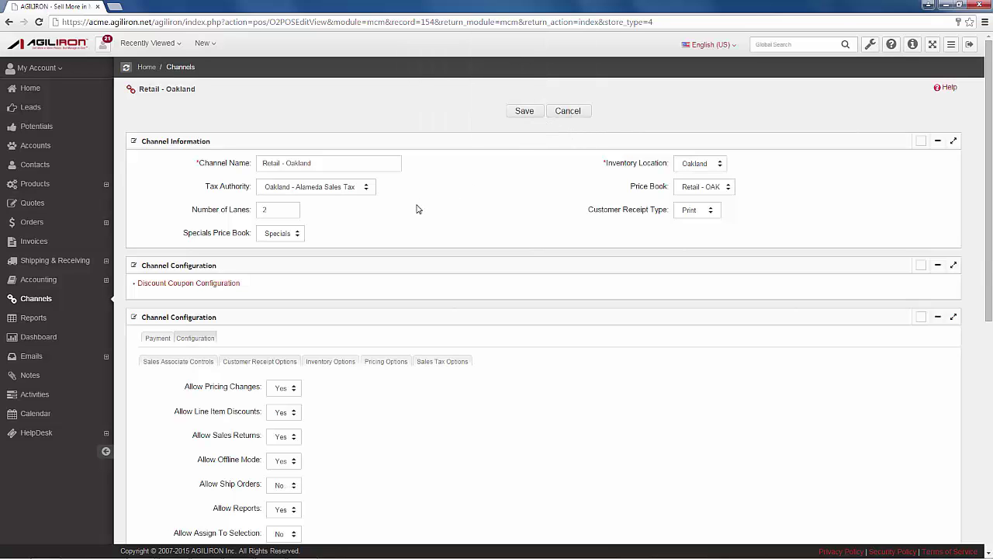
pyautogui.click(353, 190)
pyautogui.click(339, 237)
pyautogui.click(294, 488)
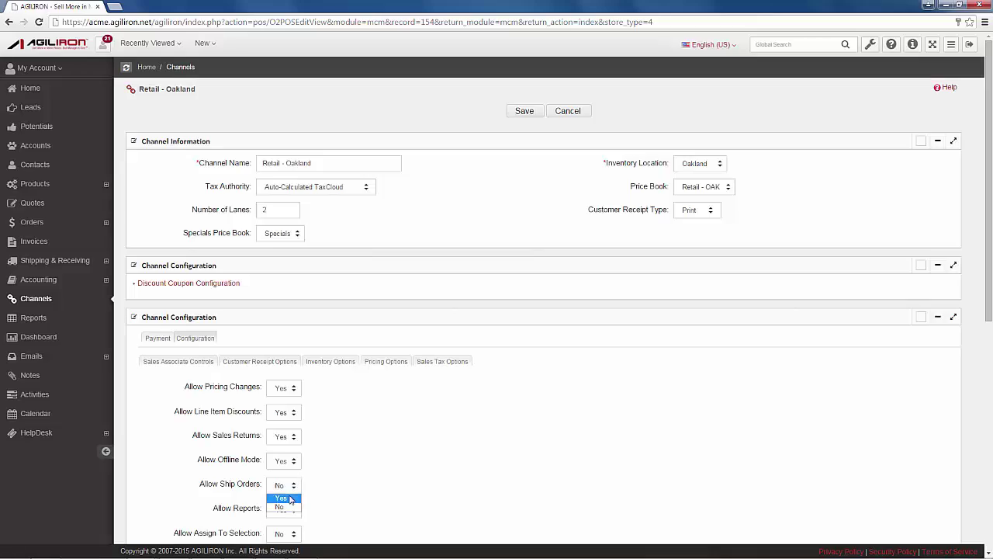
pyautogui.click(281, 498)
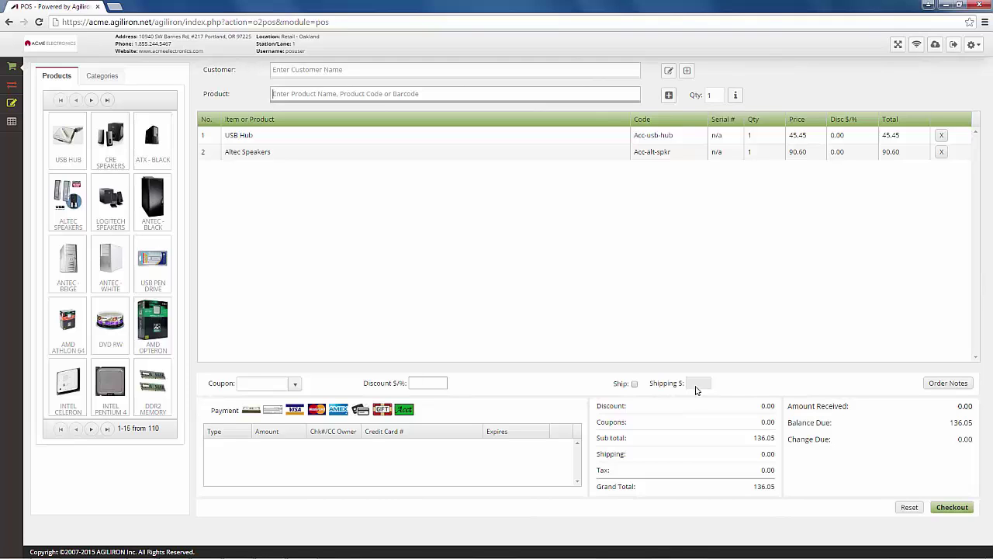
# Choose REI as the sale's customer contact after the missing shipping address warning
pyautogui.click(634, 384)
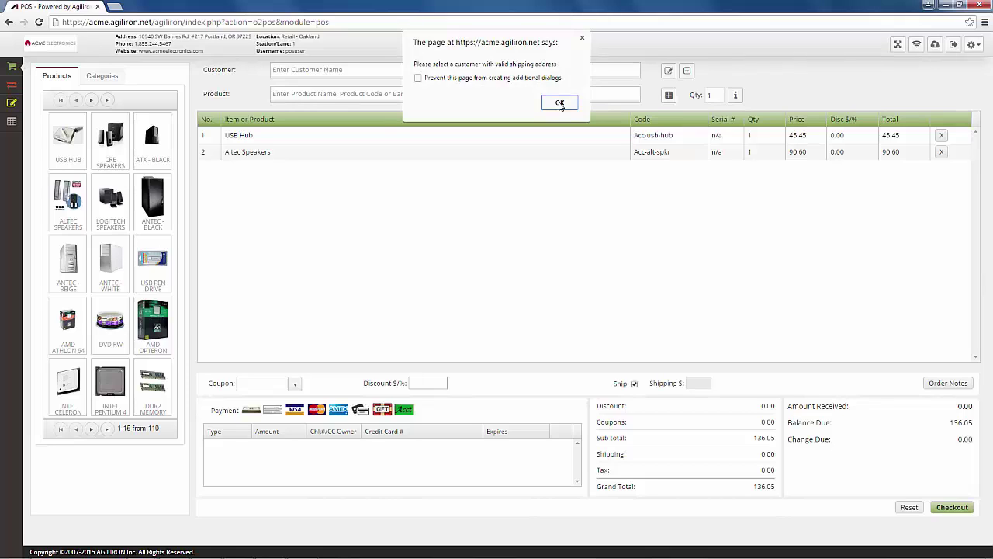
pyautogui.click(560, 104)
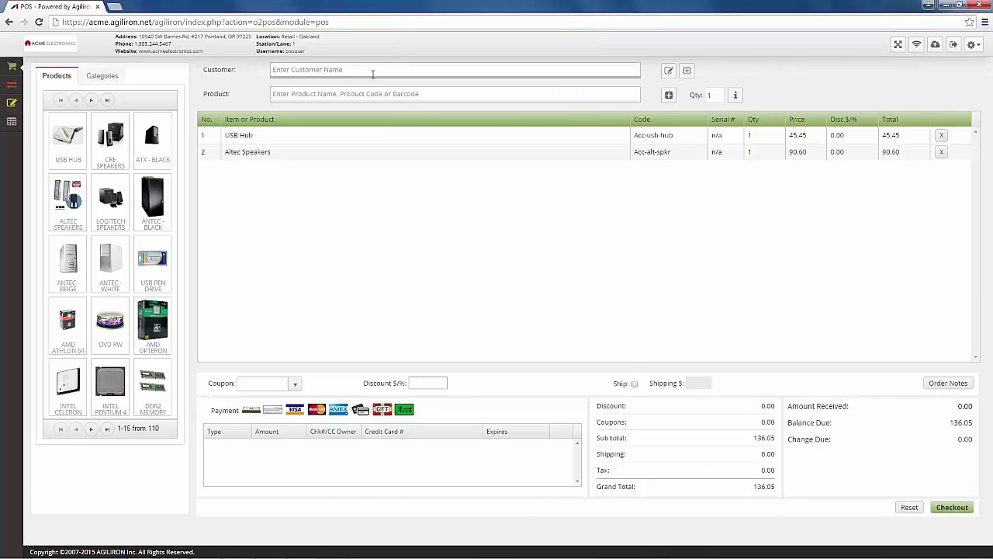
pyautogui.write('REI')
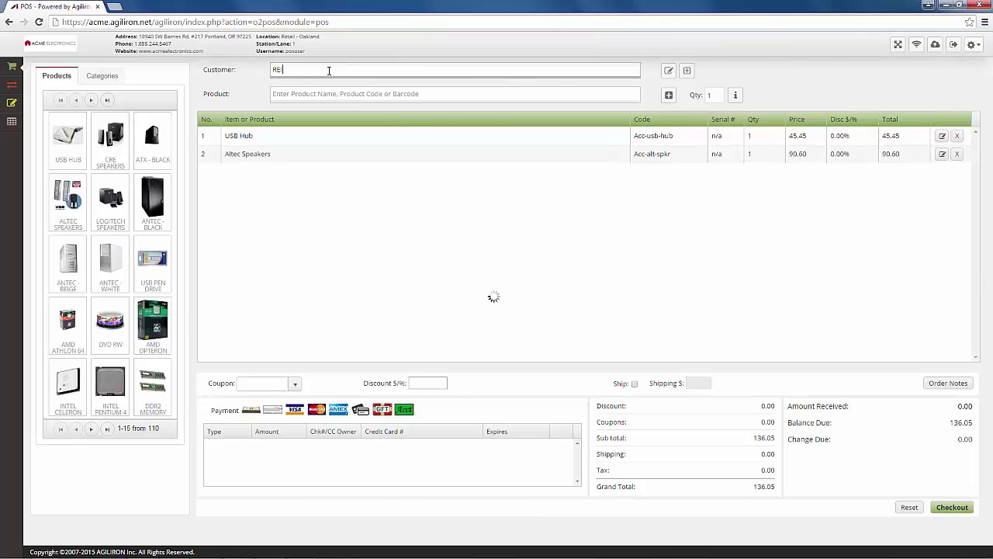
pyautogui.click(307, 100)
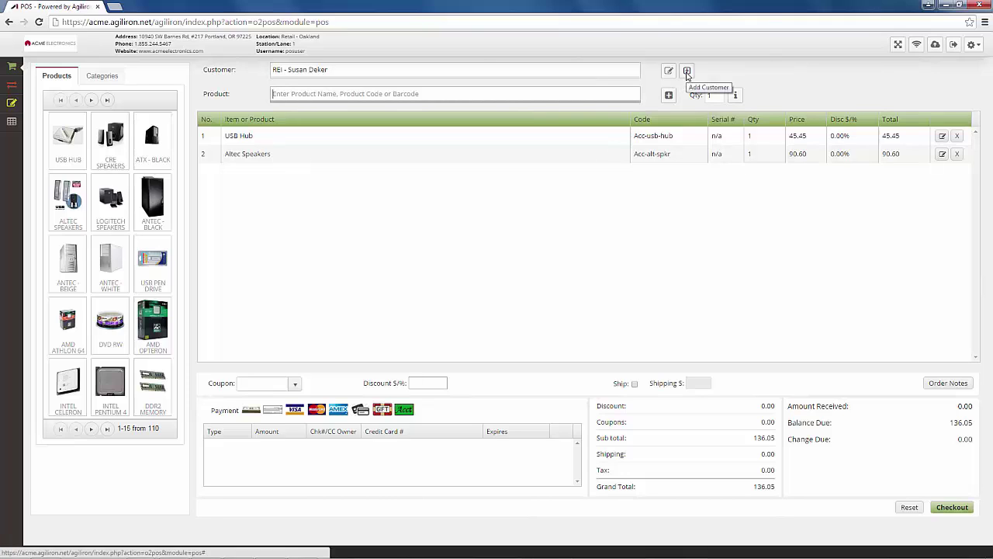
# Mark the sale to ship with 5.50 shipping and check it out in cash for 141.55
pyautogui.click(634, 383)
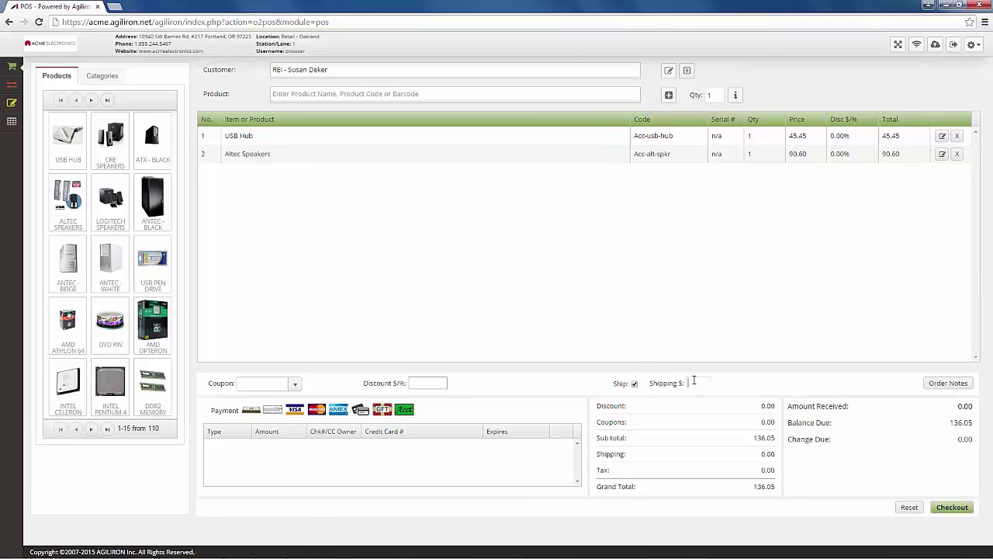
pyautogui.write('5.50')
pyautogui.click(250, 409)
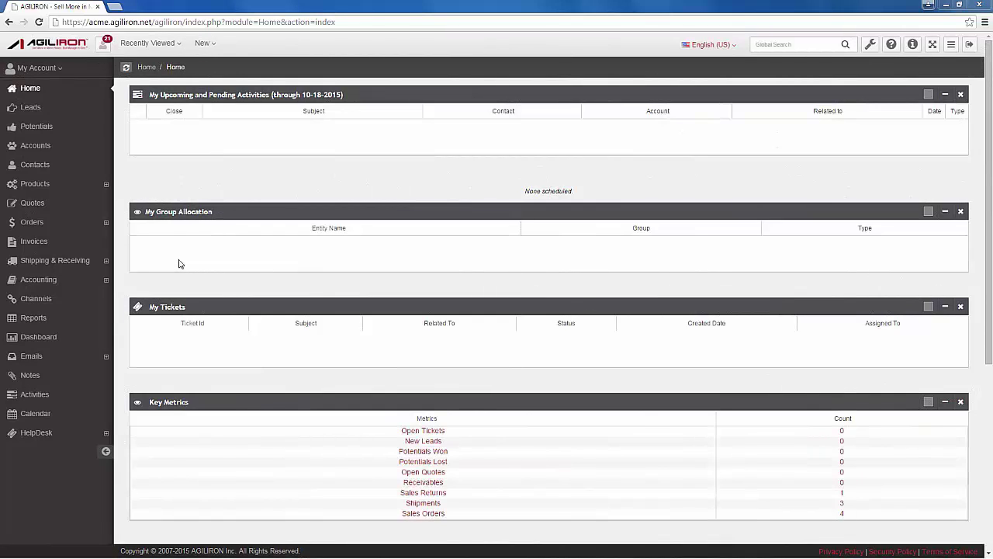
# Review REI sales order 9 from the Sales Orders list, then view the Shipping list
pyautogui.click(31, 223)
pyautogui.click(43, 244)
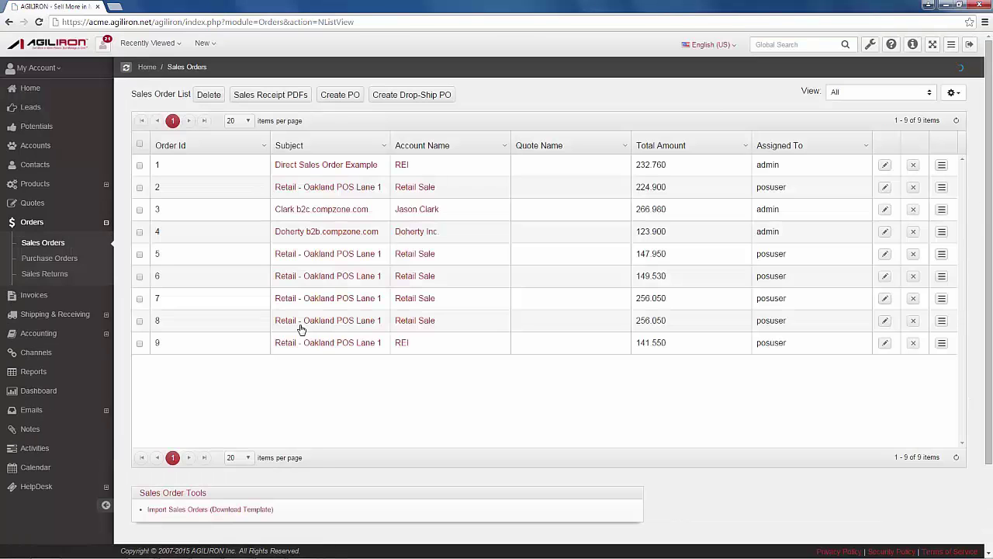
pyautogui.click(308, 343)
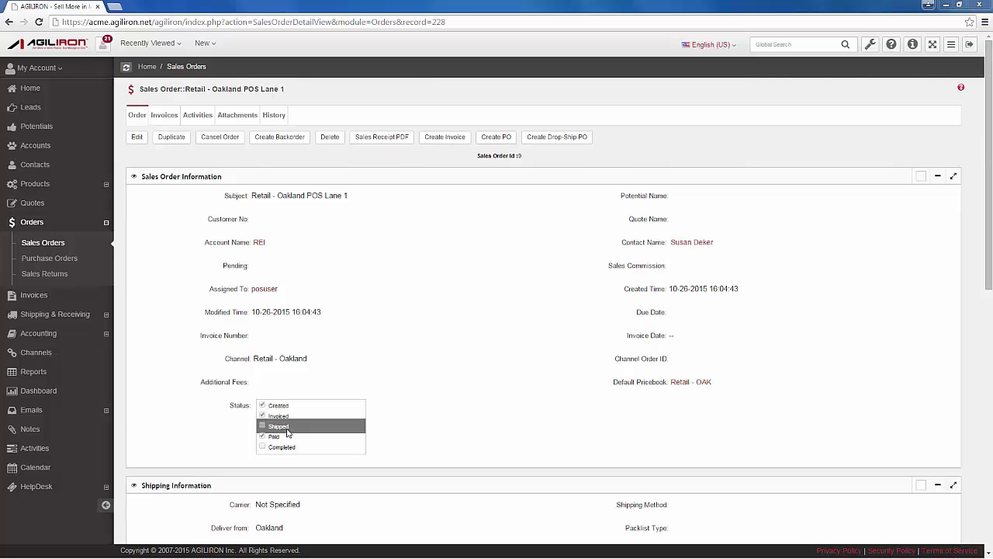
pyautogui.scroll(-3, 482, 410)
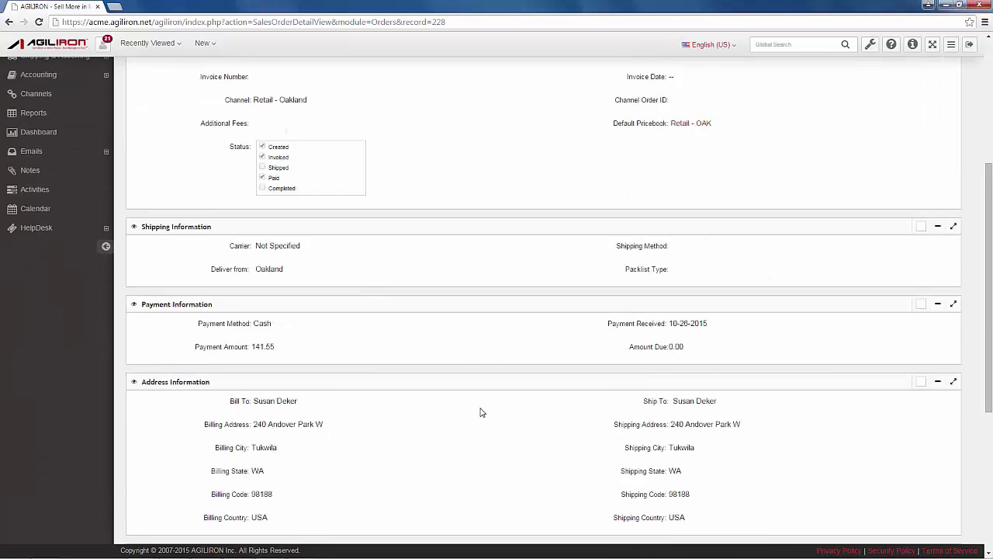
pyautogui.scroll(-3, 482, 412)
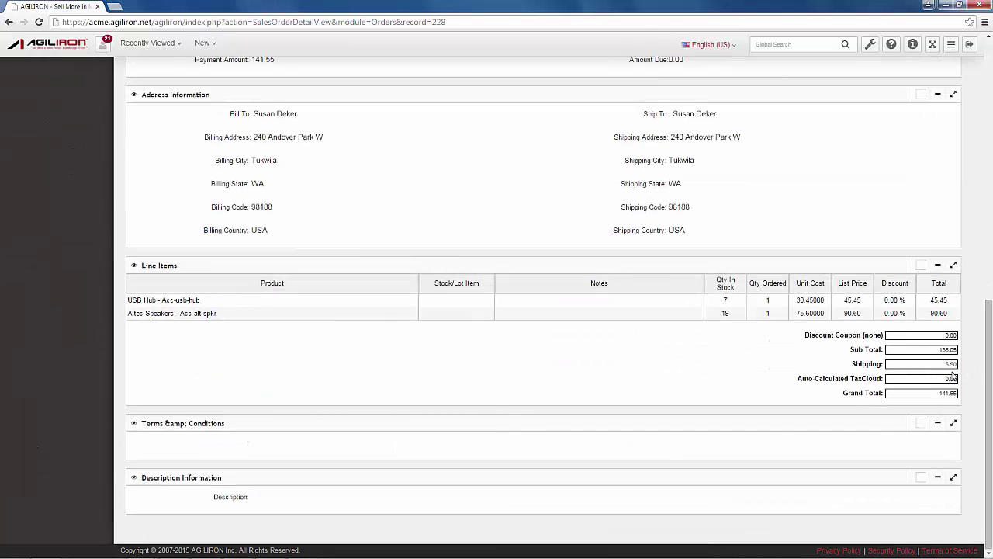
pyautogui.scroll(10, 952, 374)
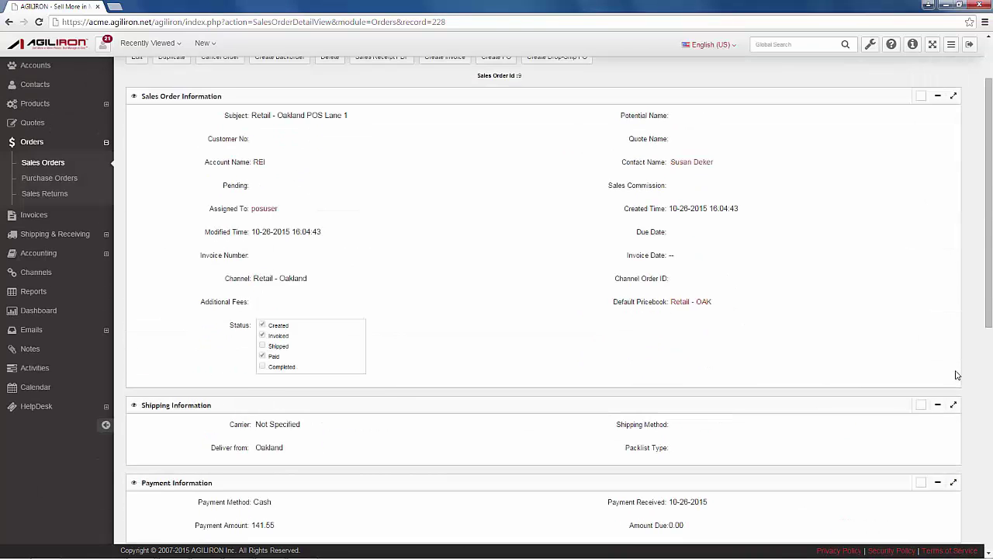
pyautogui.click(56, 314)
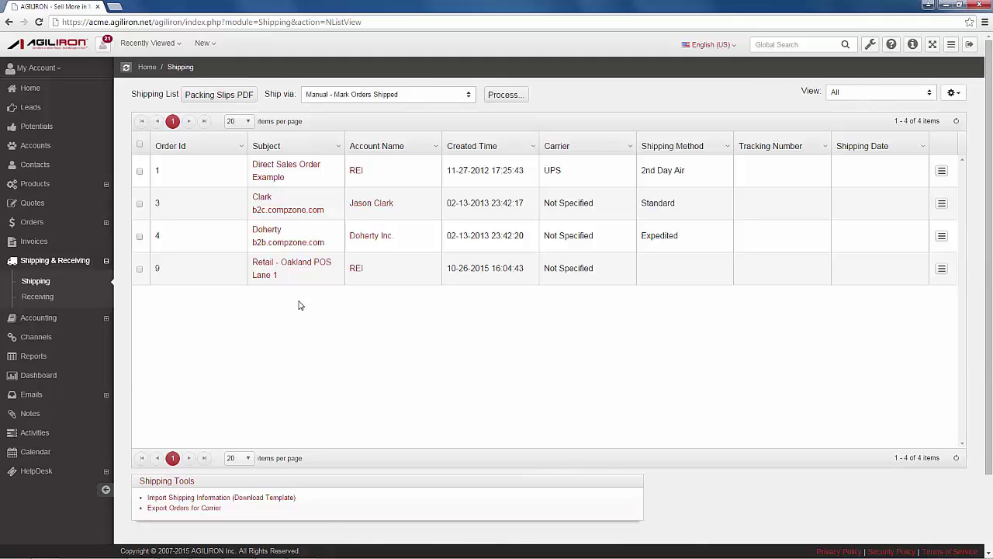
# Look over the notification scheduler settings, then return to Settings
pyautogui.click(872, 44)
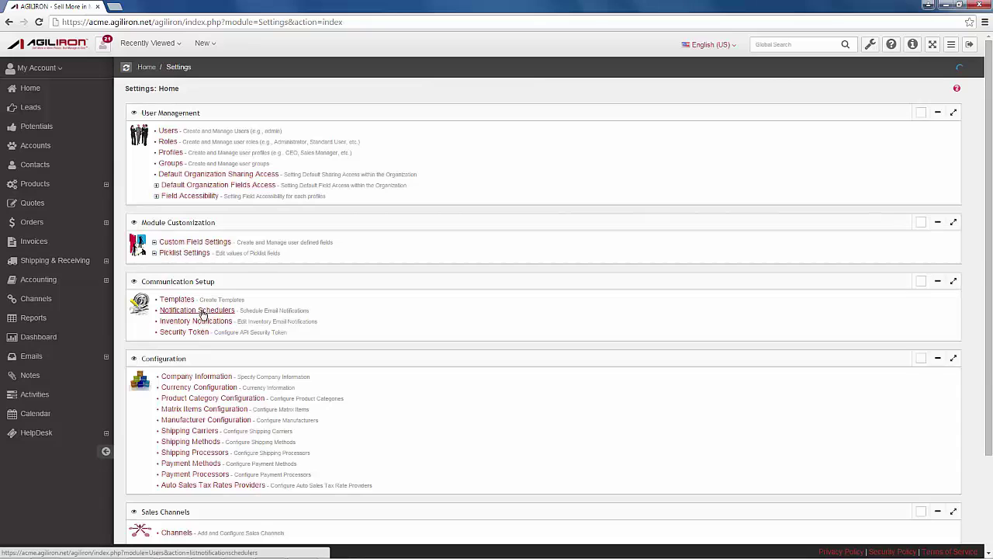
pyautogui.click(202, 311)
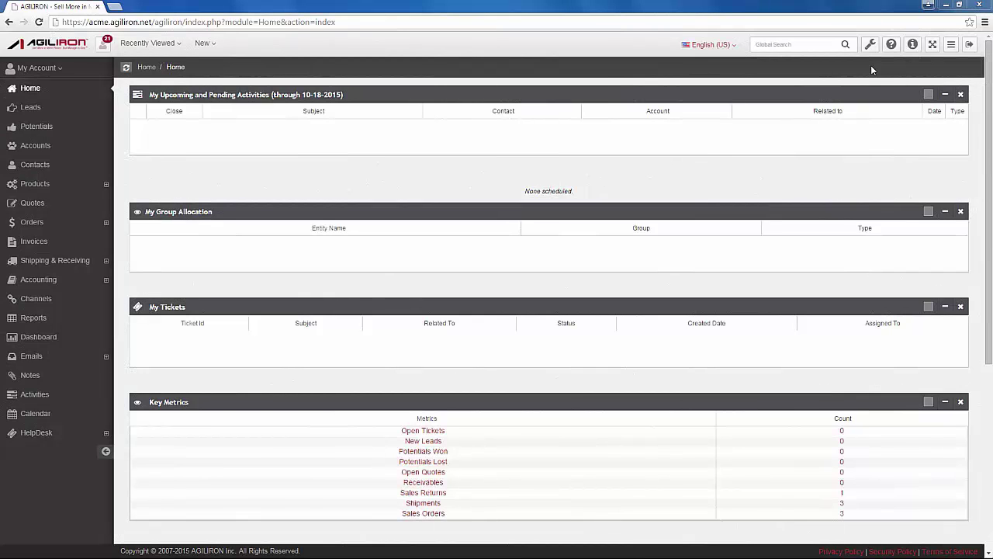
pyautogui.click(868, 50)
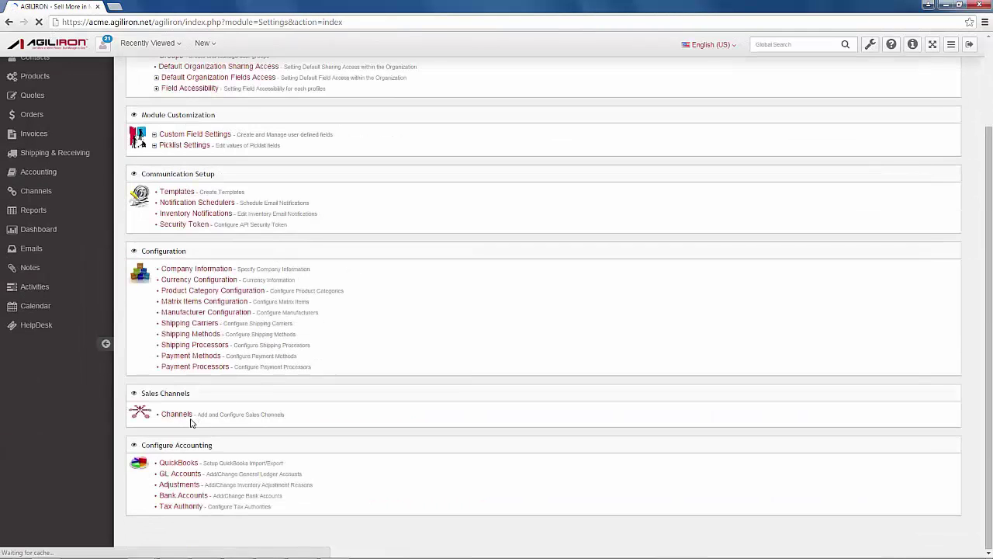
# Edit the Retail - Oakland channel, view its Configuration options, and save it
pyautogui.click(164, 416)
pyautogui.click(941, 245)
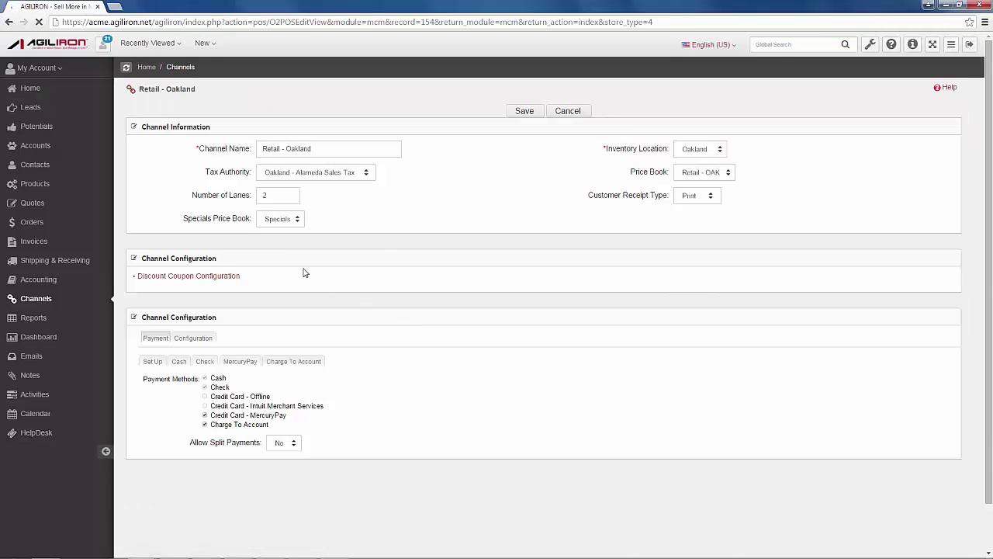
pyautogui.click(195, 339)
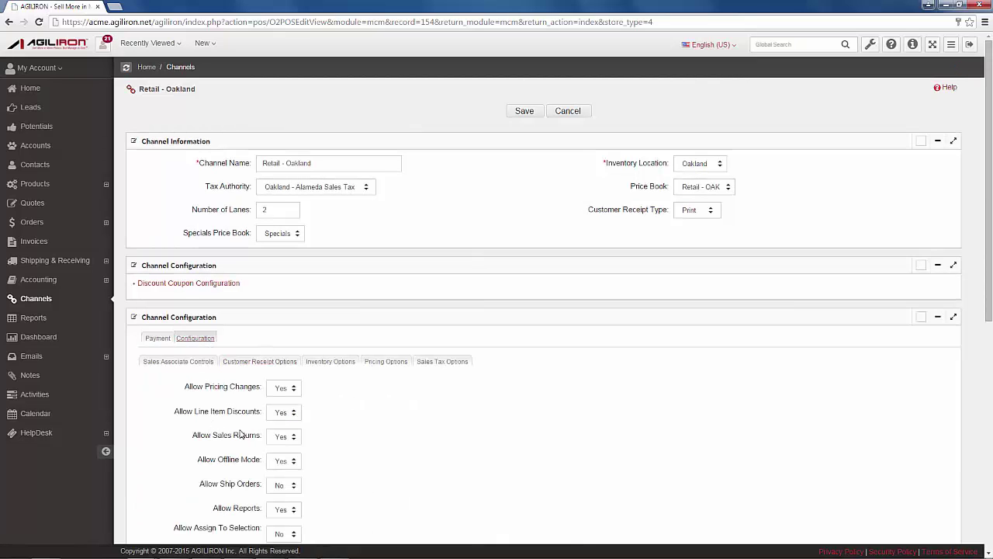
pyautogui.click(525, 113)
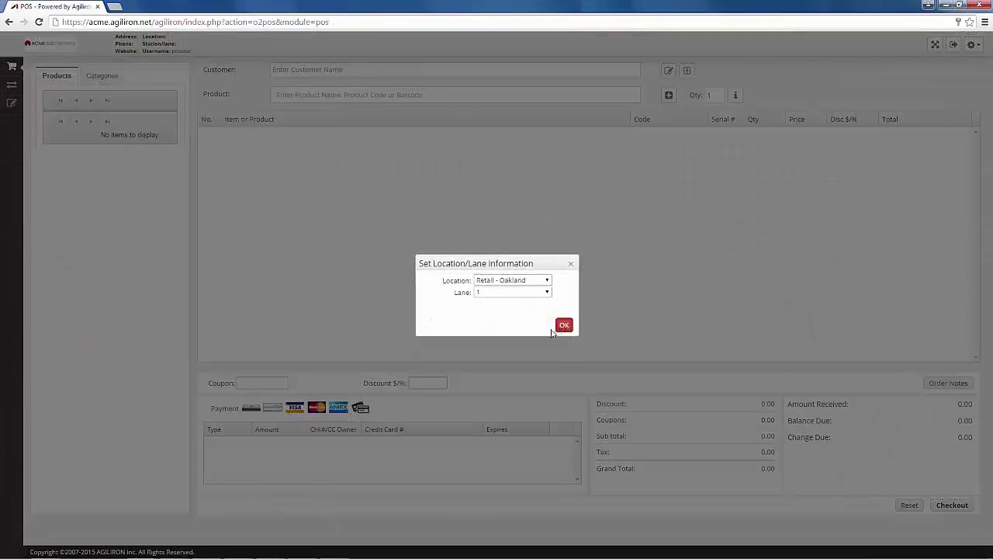
# Start the POS at Retail - Oakland, lane 1, and show the POS report list
pyautogui.click(564, 325)
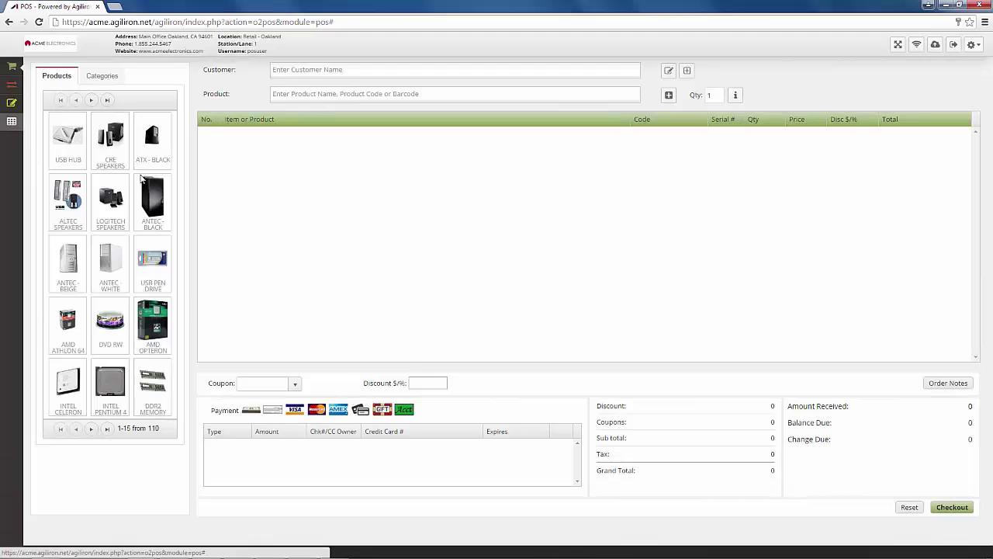
pyautogui.click(12, 122)
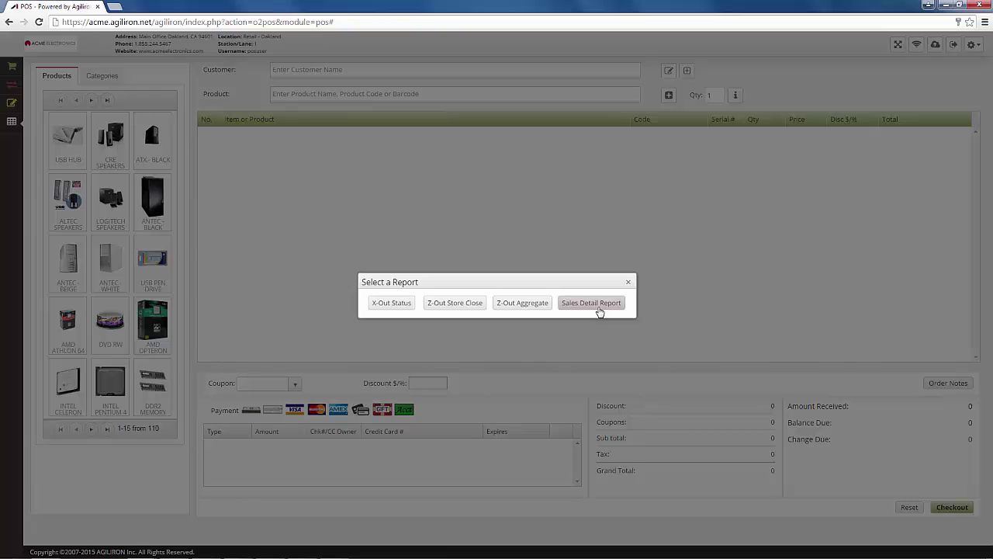
# Run the X-Out Status report and the Z-Out Store Close report for 10-25-2015
pyautogui.click(391, 308)
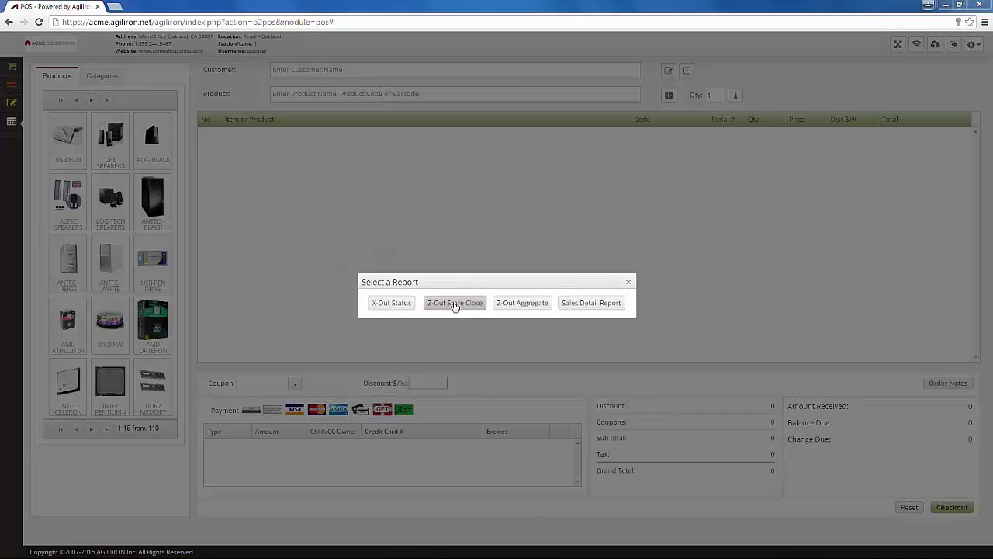
pyautogui.click(455, 303)
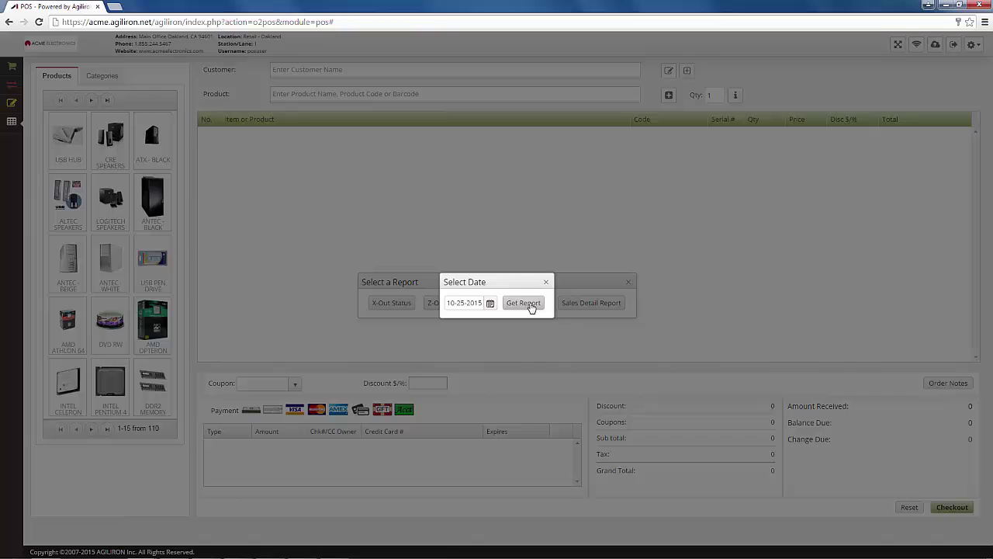
pyautogui.click(491, 305)
pyautogui.click(525, 304)
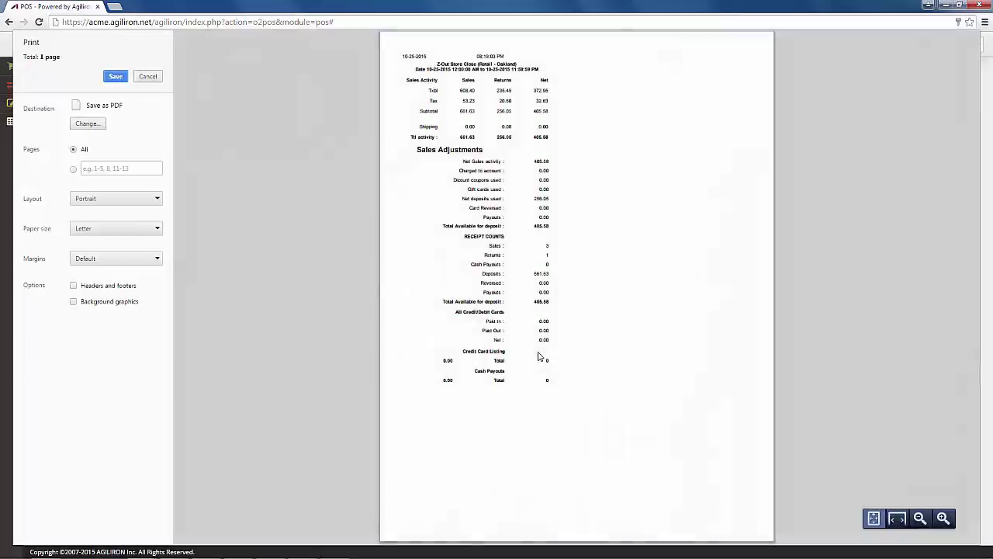
pyautogui.press('Escape')
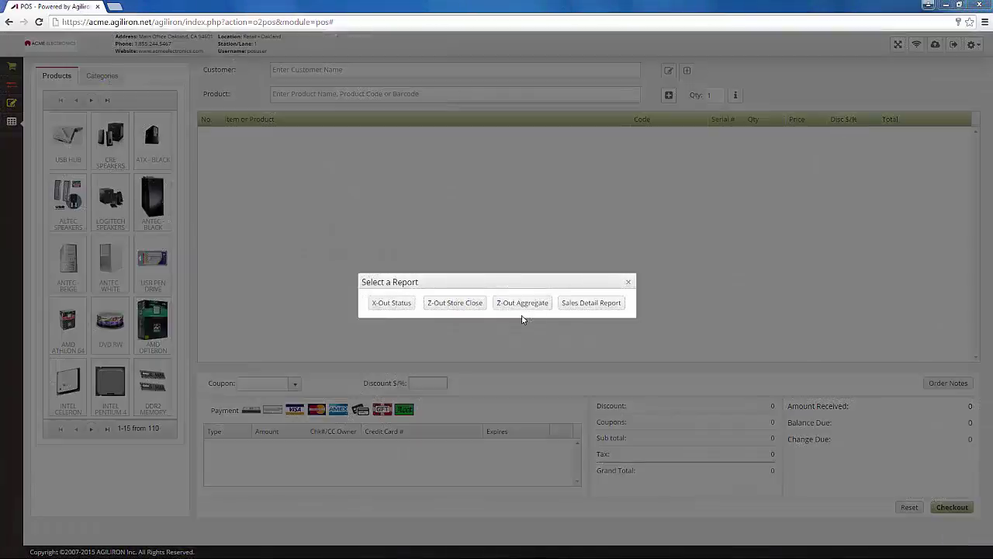
# Run the Z-Out Aggregate report for 09-01-2015 through 10-30-2015
pyautogui.click(523, 310)
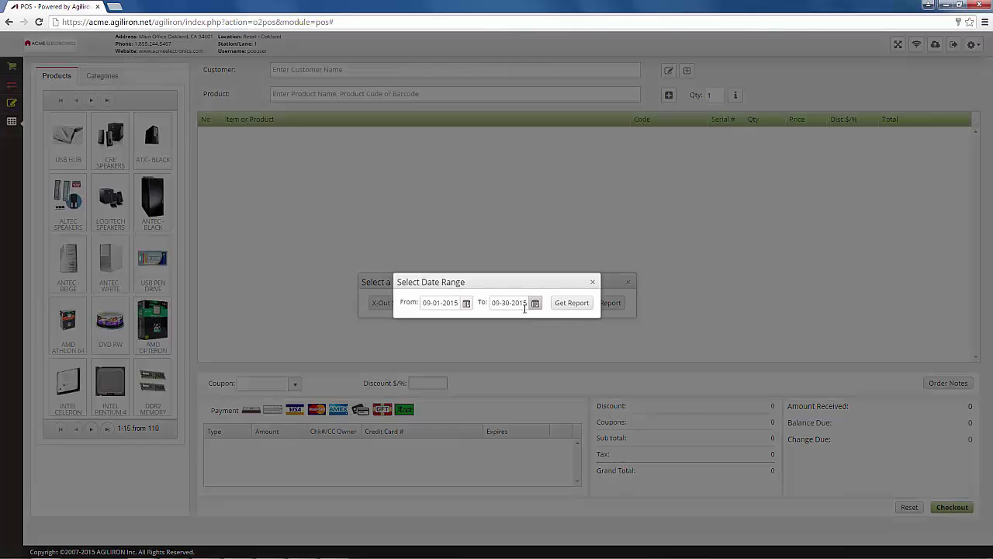
pyautogui.click(534, 302)
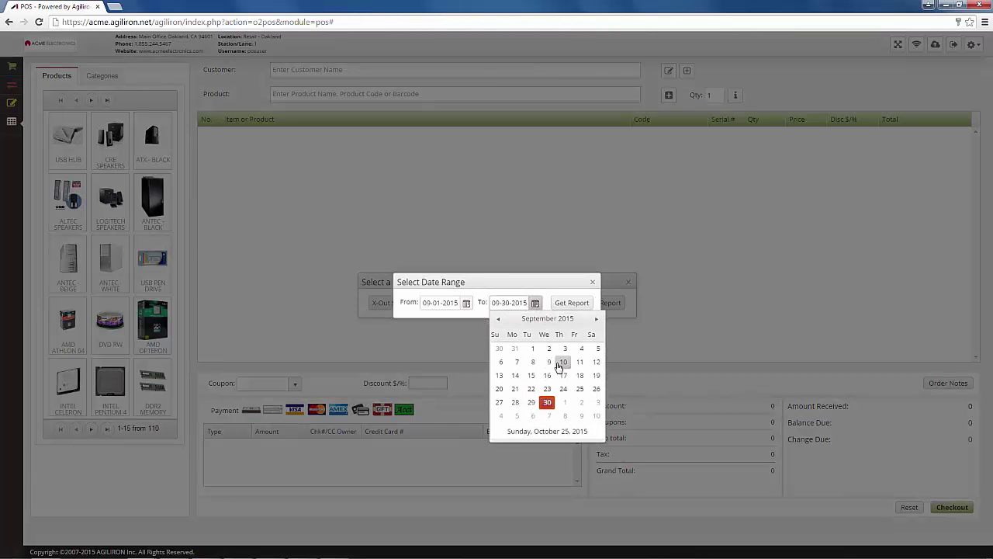
pyautogui.click(596, 319)
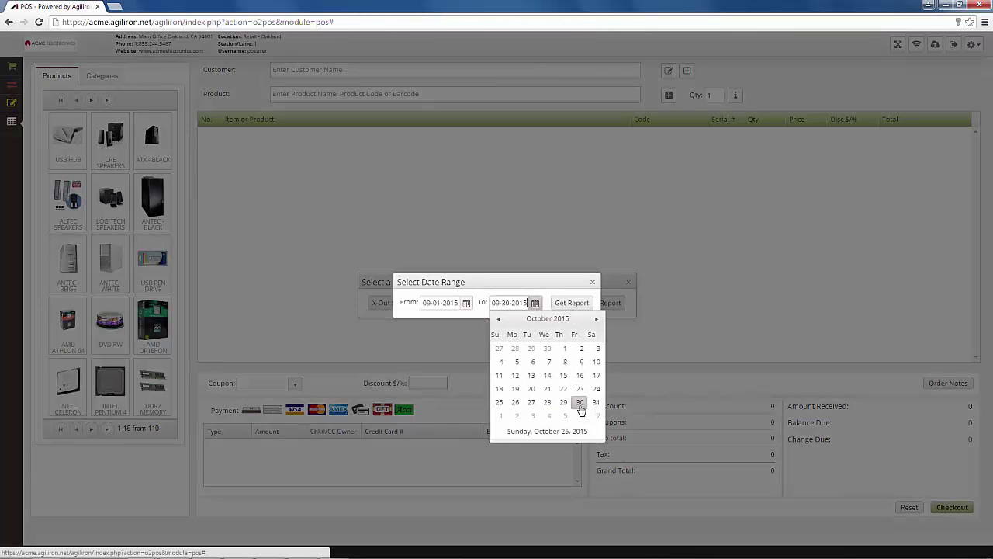
pyautogui.click(580, 402)
pyautogui.click(572, 302)
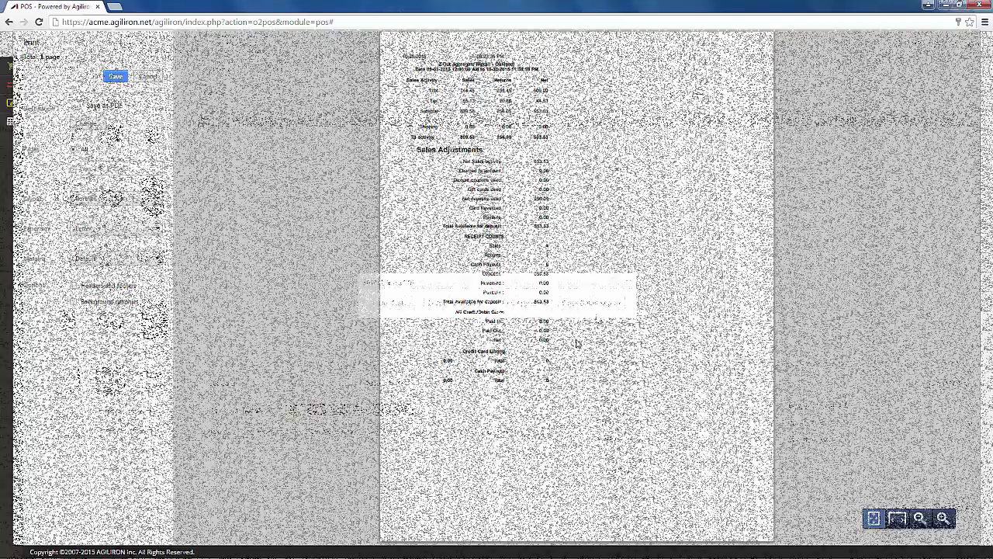
# Show the 10-25-2015 Sales Detail Report totalling 405.58 and list its Type filter values
pyautogui.click(592, 309)
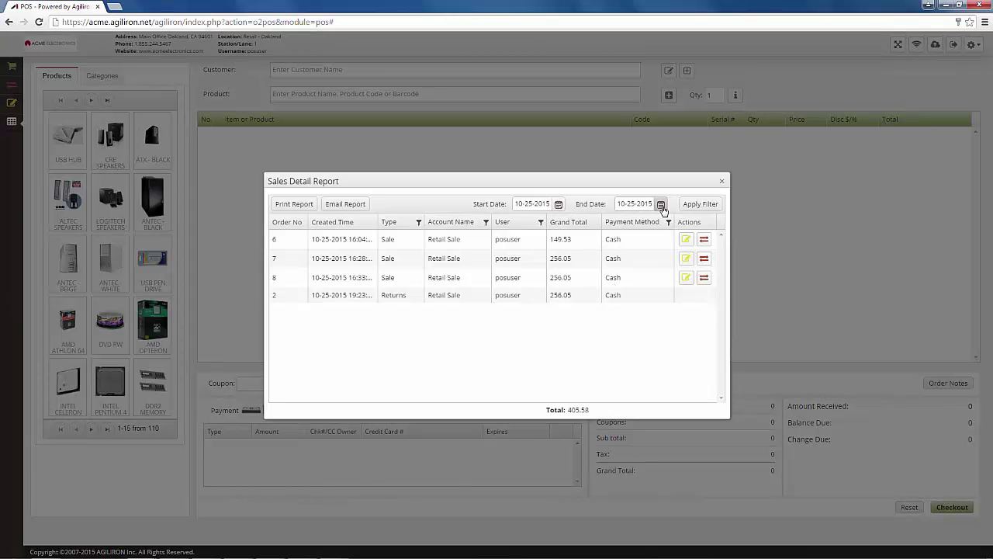
pyautogui.click(419, 222)
pyautogui.click(460, 267)
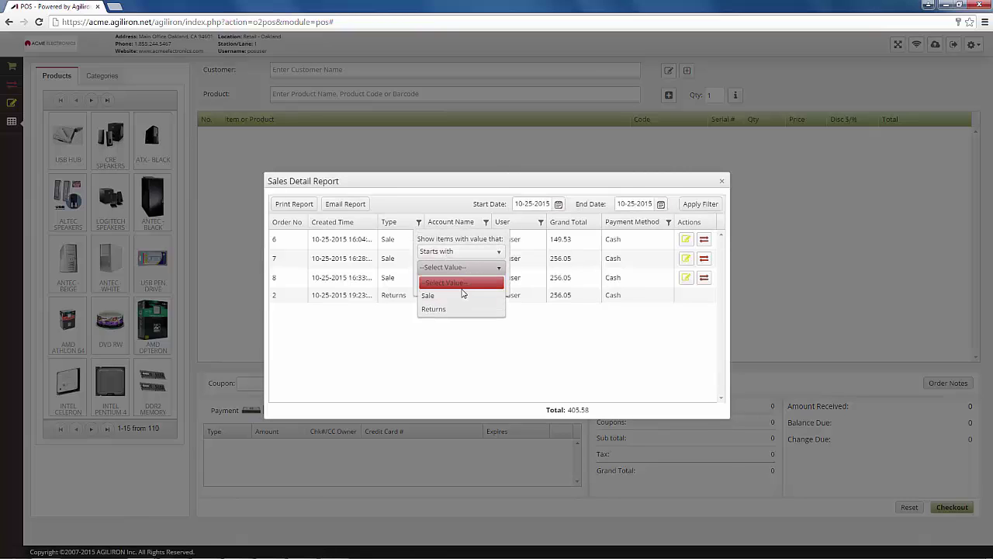
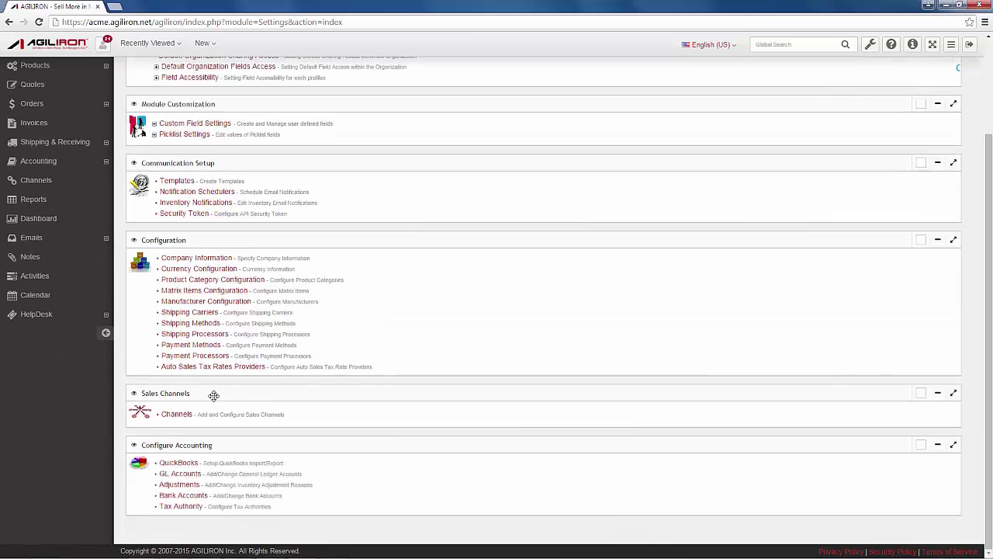
# Open the Retail - Oakland sales channel and review its POS Configuration settings
pyautogui.click(178, 413)
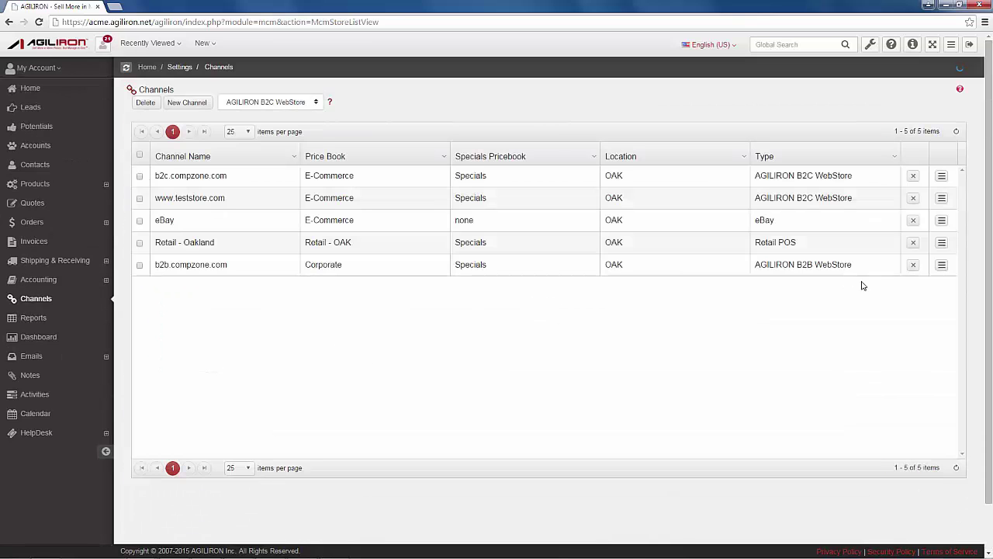
pyautogui.click(941, 242)
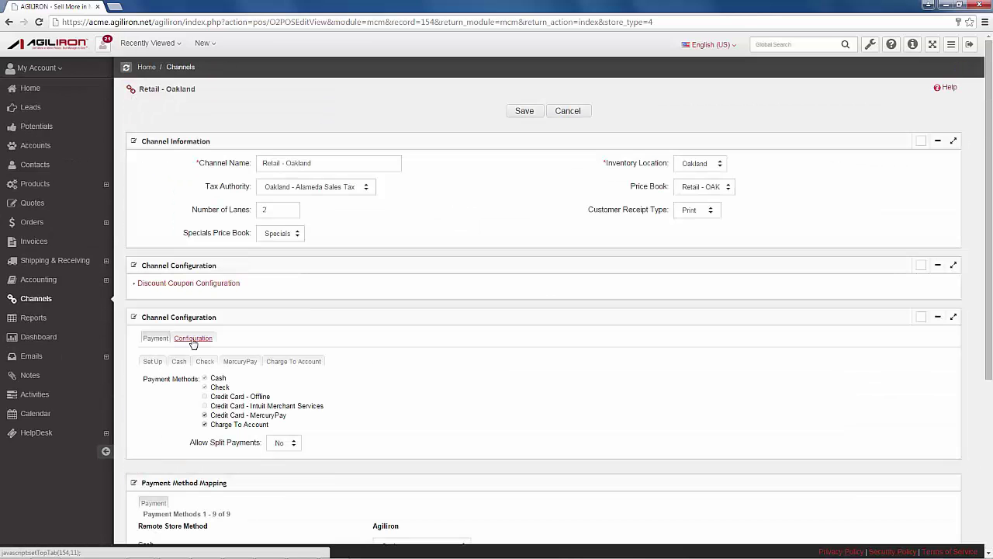
pyautogui.click(193, 340)
pyautogui.scroll(-3, 311, 341)
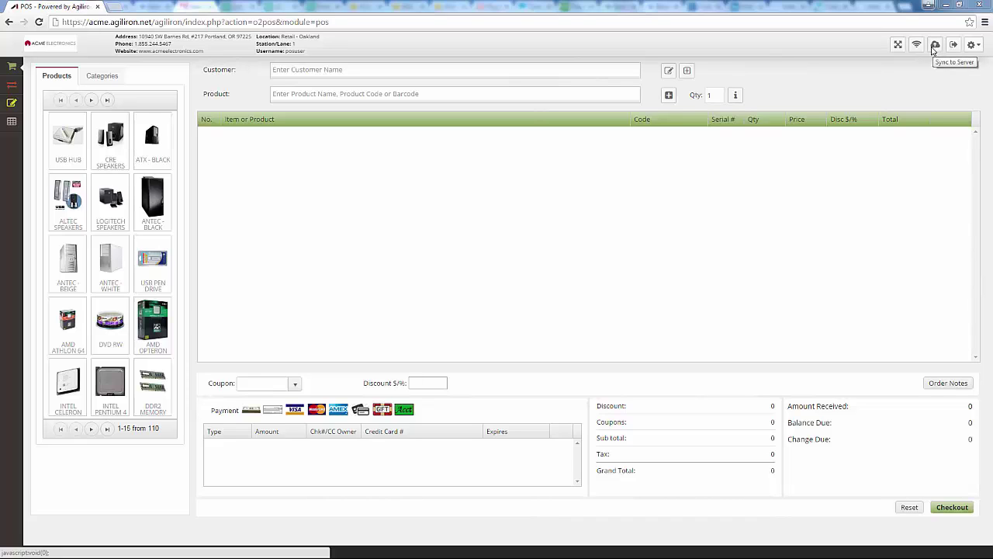
# Take the POS offline and ring up one USB Hub paid in cash for 49.43, printing the receipt
pyautogui.click(918, 48)
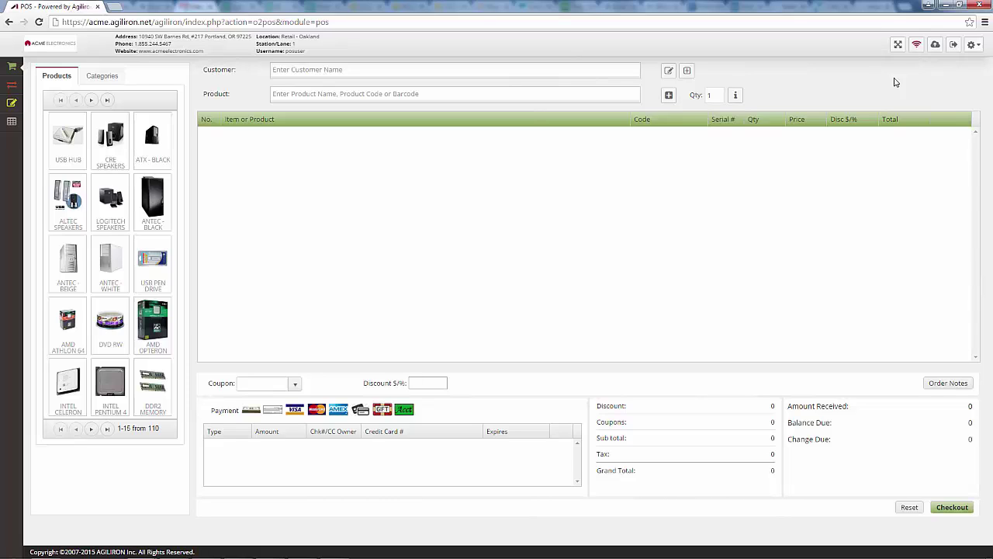
pyautogui.click(68, 138)
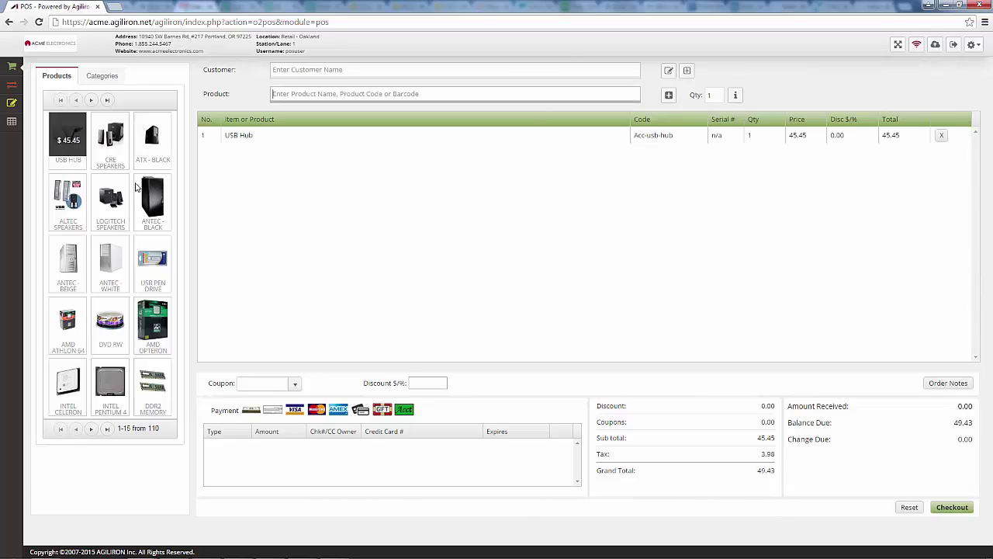
pyautogui.click(251, 414)
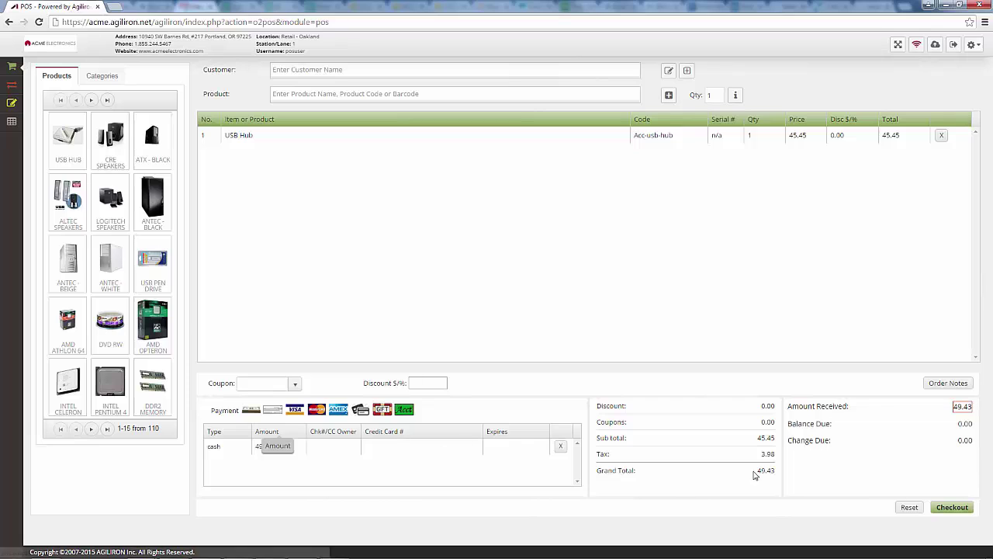
pyautogui.click(953, 508)
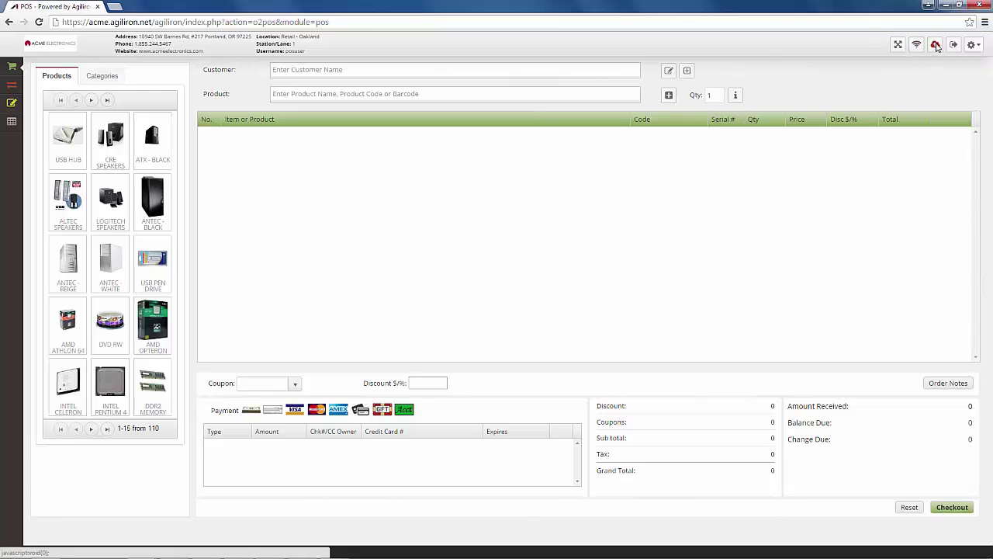
# Review the pending offline orders without syncing, log out, and sign back in at Retail - Oakland lane 1
pyautogui.click(935, 44)
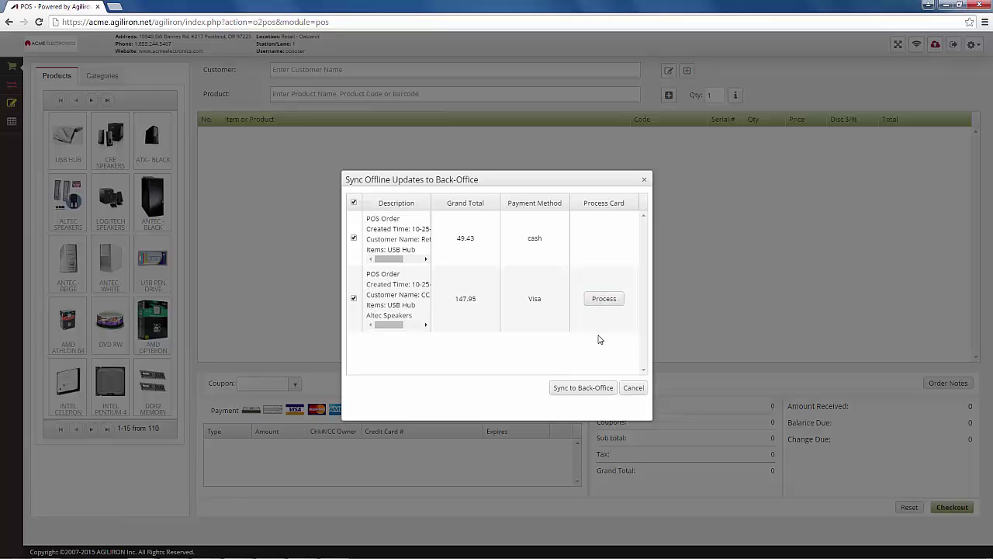
pyautogui.click(635, 389)
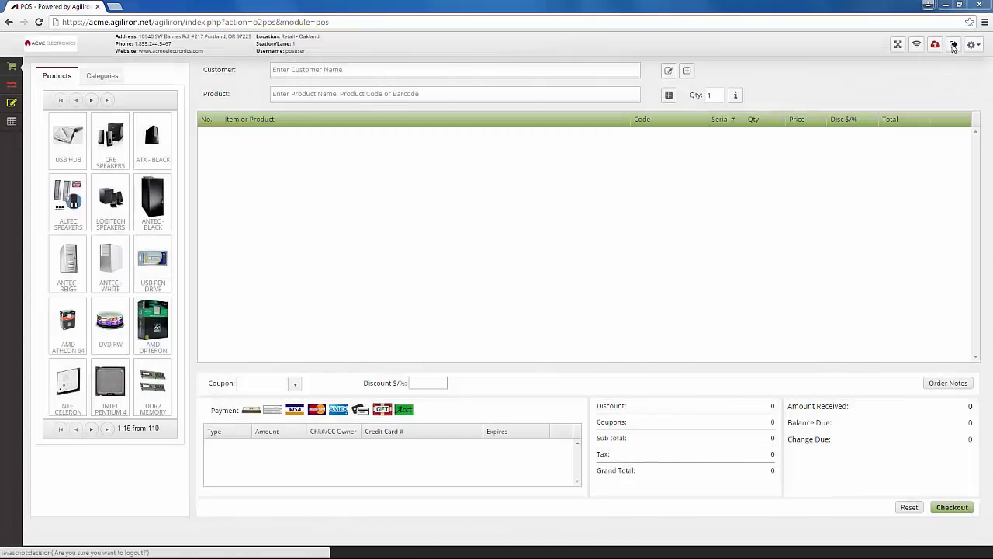
pyautogui.click(954, 47)
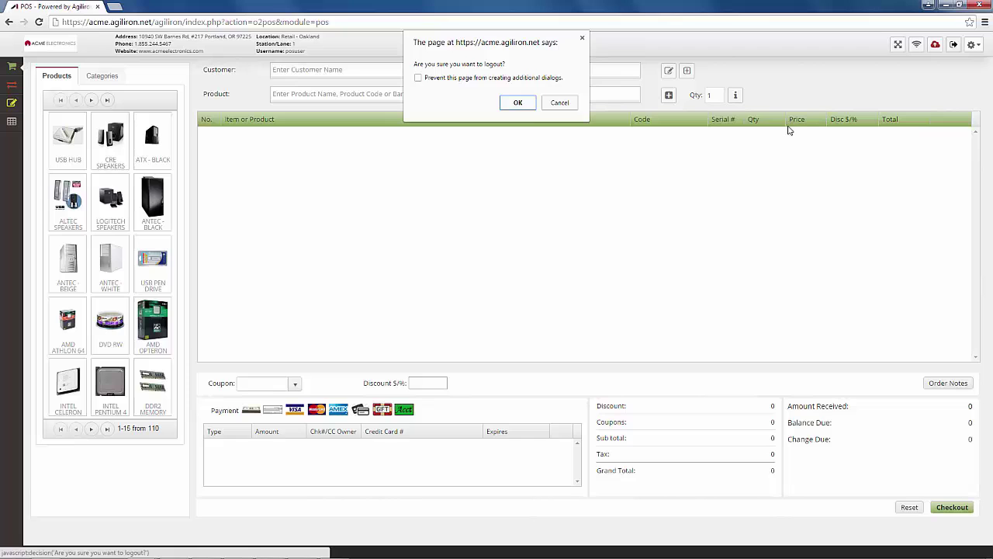
pyautogui.click(517, 102)
pyautogui.click(476, 165)
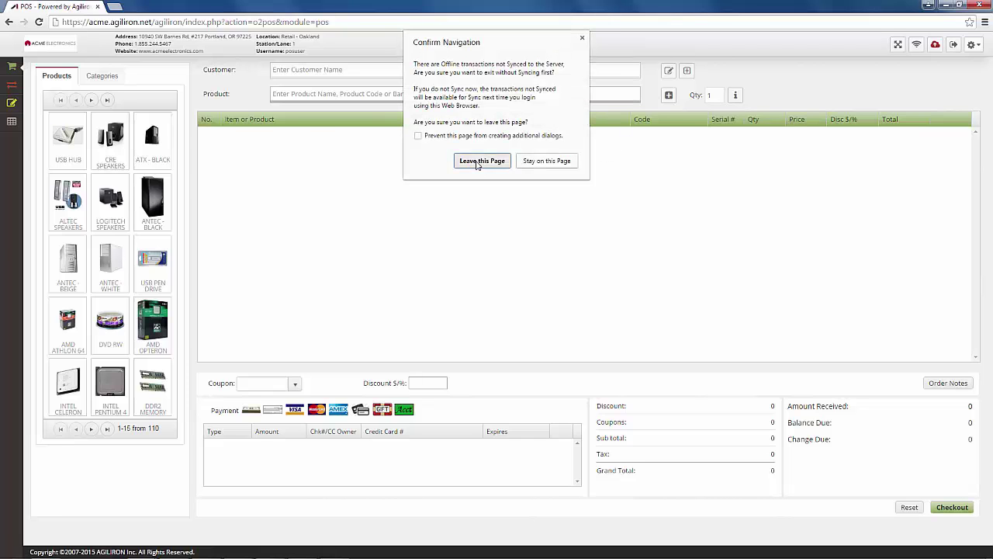
pyautogui.click(758, 242)
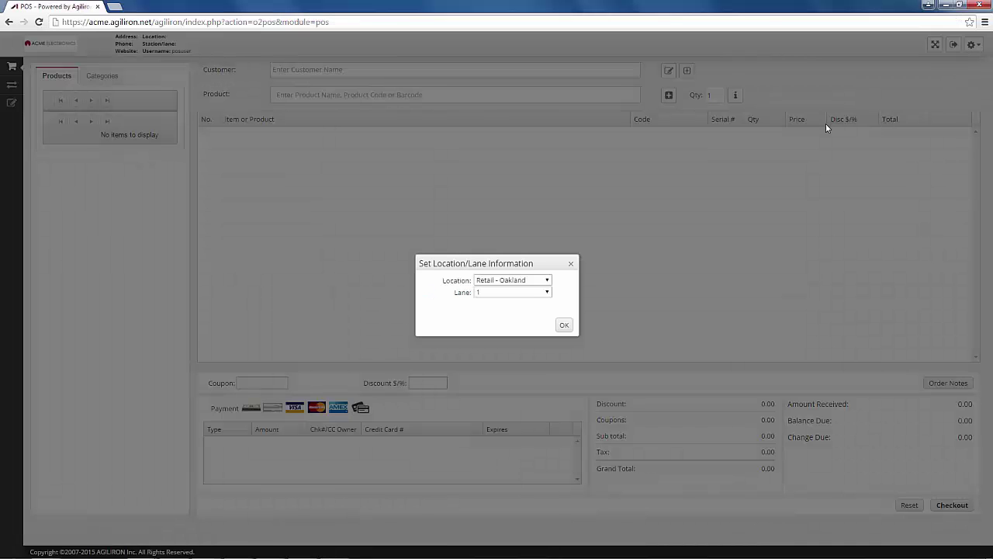
pyautogui.click(566, 327)
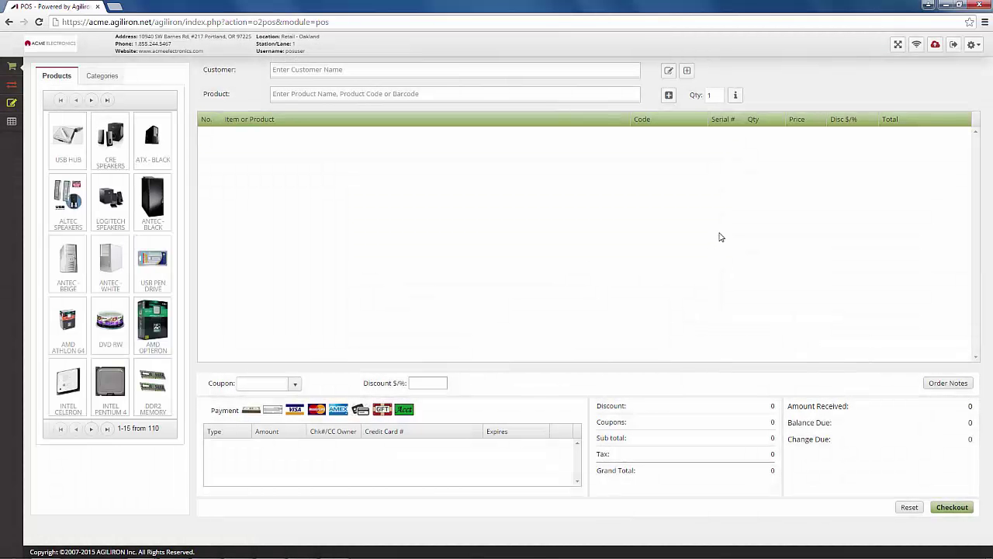
# Recheck the pending offline orders, then close the POS window despite unsynced transactions
pyautogui.click(937, 44)
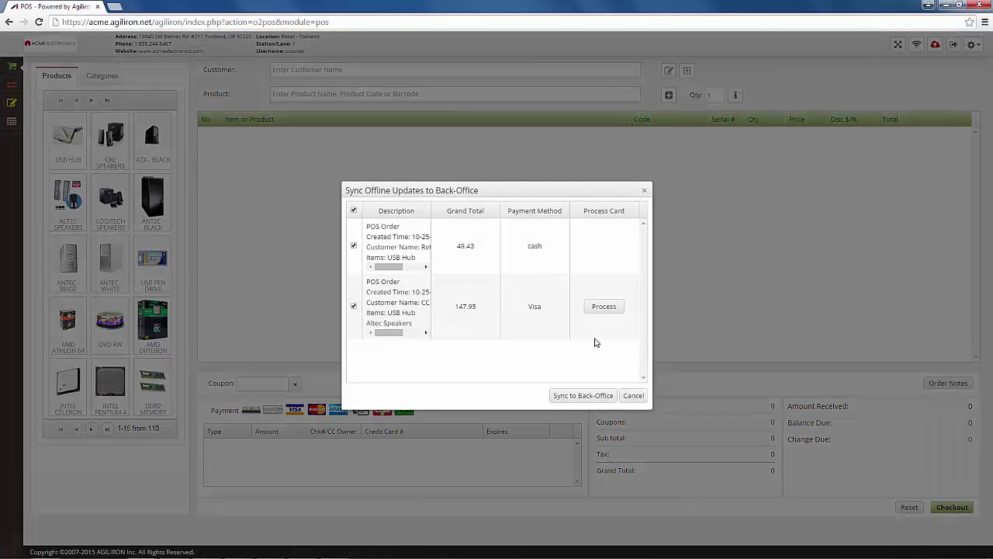
pyautogui.click(633, 395)
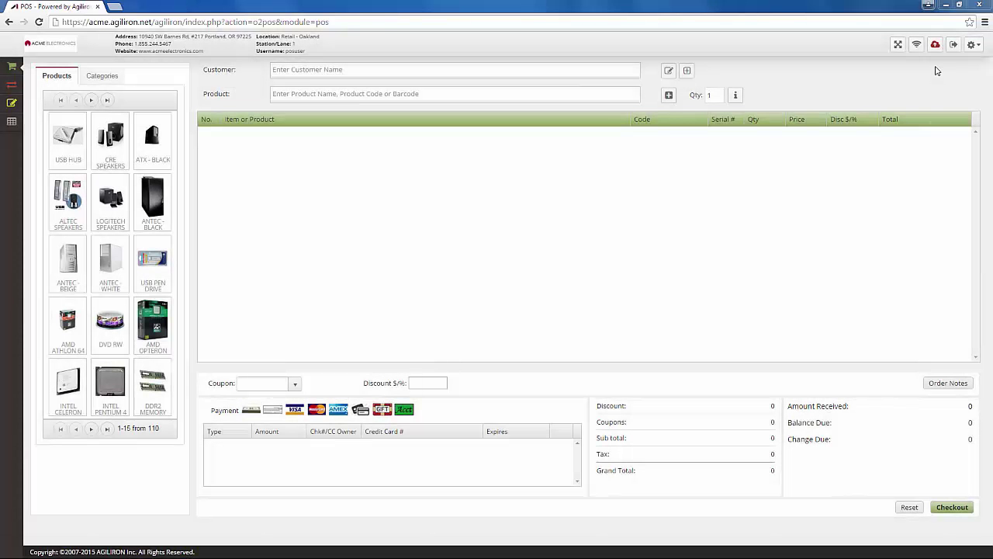
pyautogui.click(982, 5)
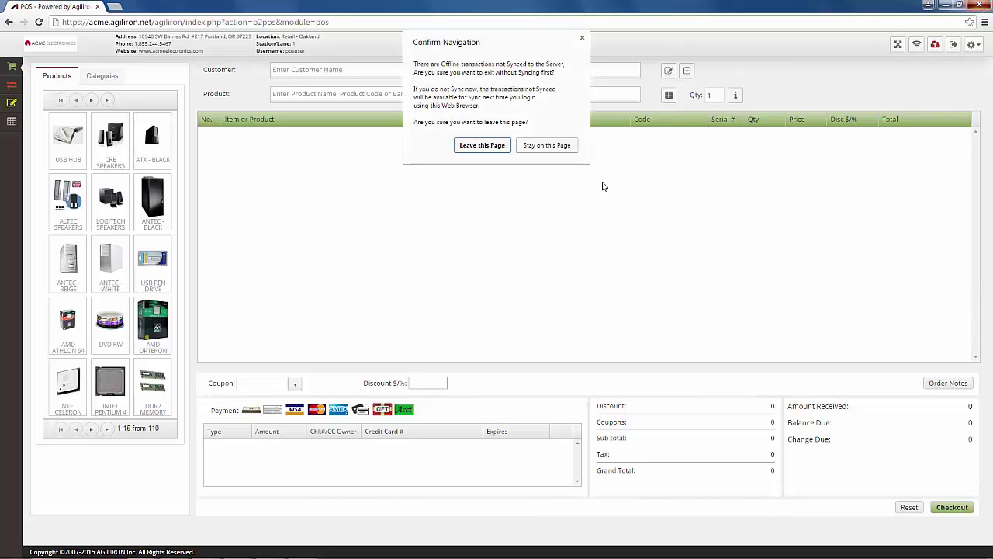
pyautogui.click(482, 146)
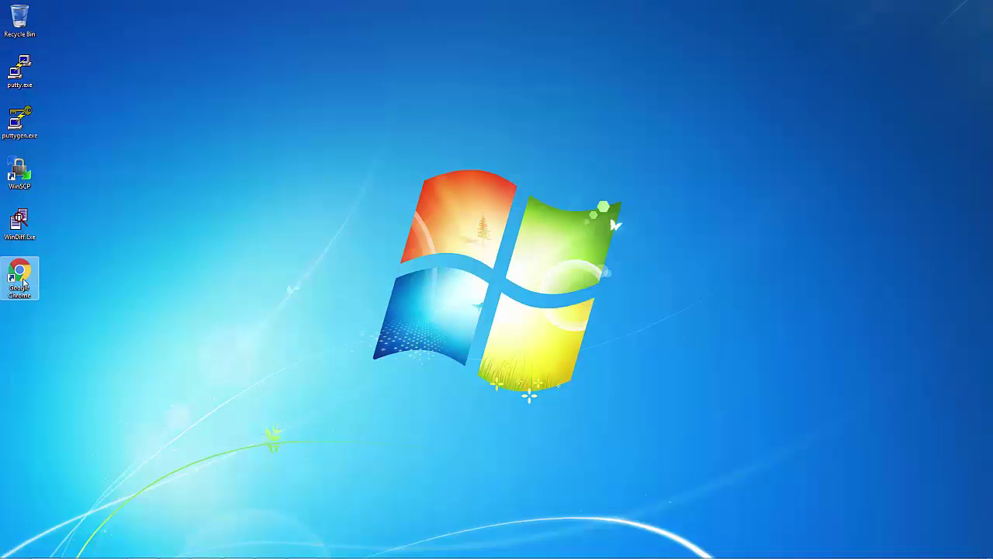
# Reopen acme.agiliron.net in Chrome and confirm both offline orders are still waiting to sync
pyautogui.doubleClick(20, 276)
pyautogui.write('acme.agiliron.net')
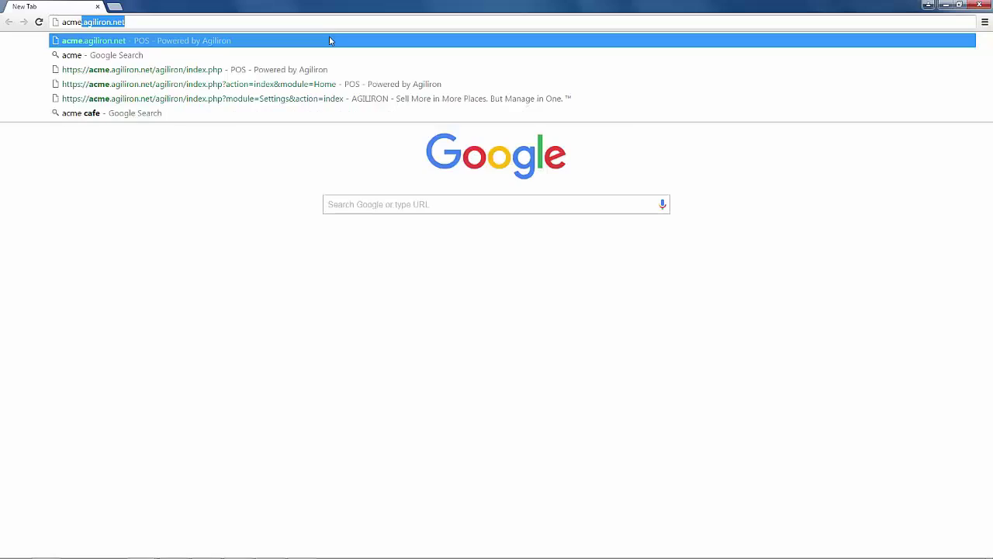
pyautogui.click(329, 40)
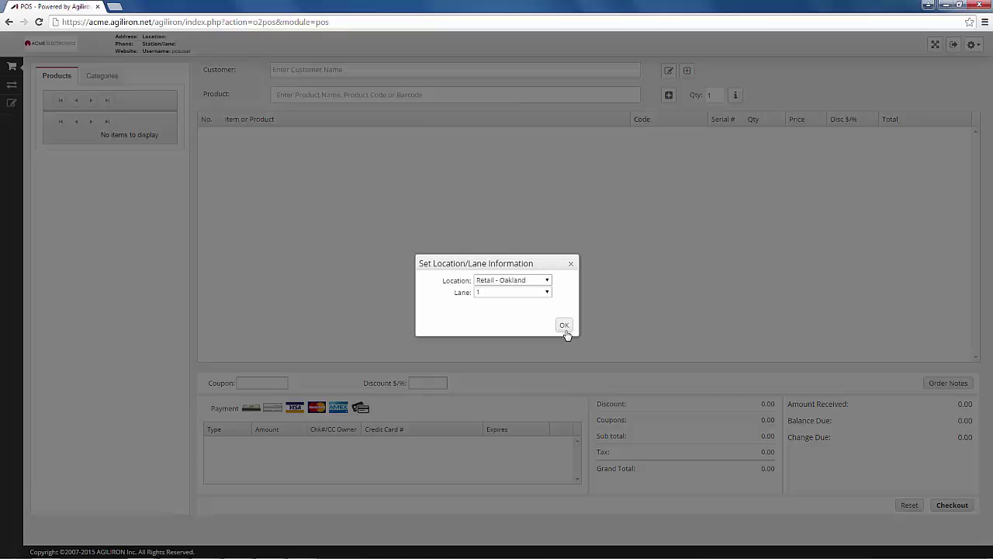
pyautogui.click(565, 327)
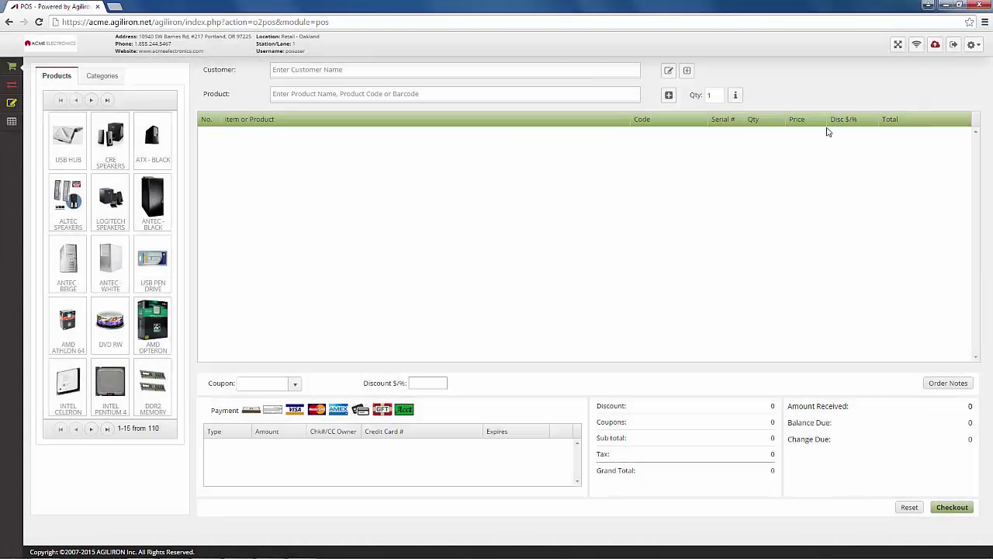
pyautogui.click(935, 47)
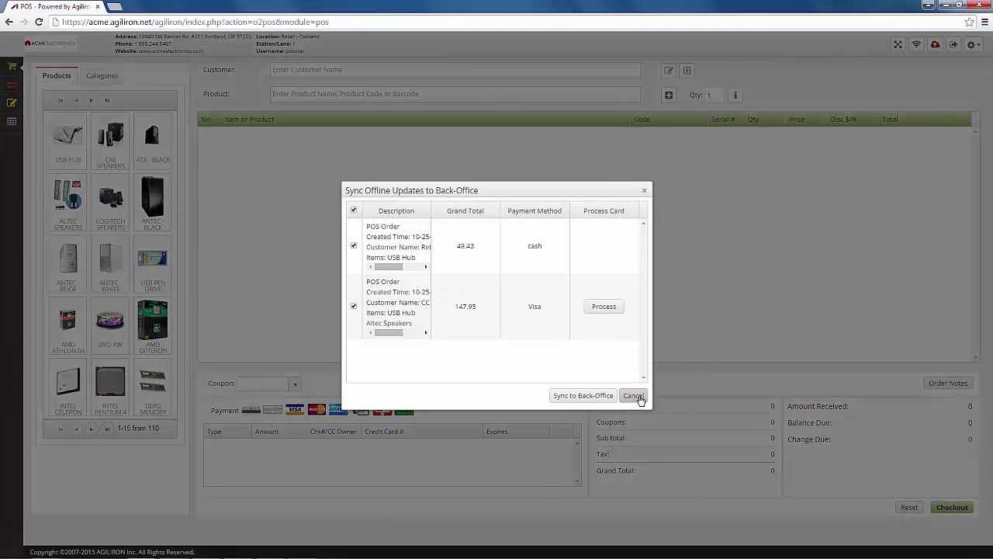
pyautogui.click(638, 397)
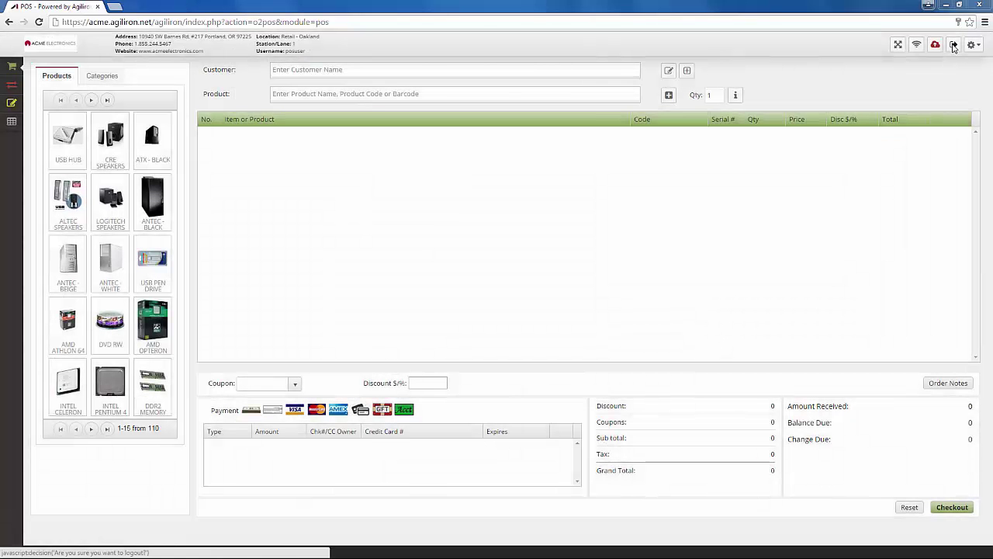
# Log out of the POS, leaving the page despite the unsynced transactions
pyautogui.click(953, 47)
pyautogui.click(518, 104)
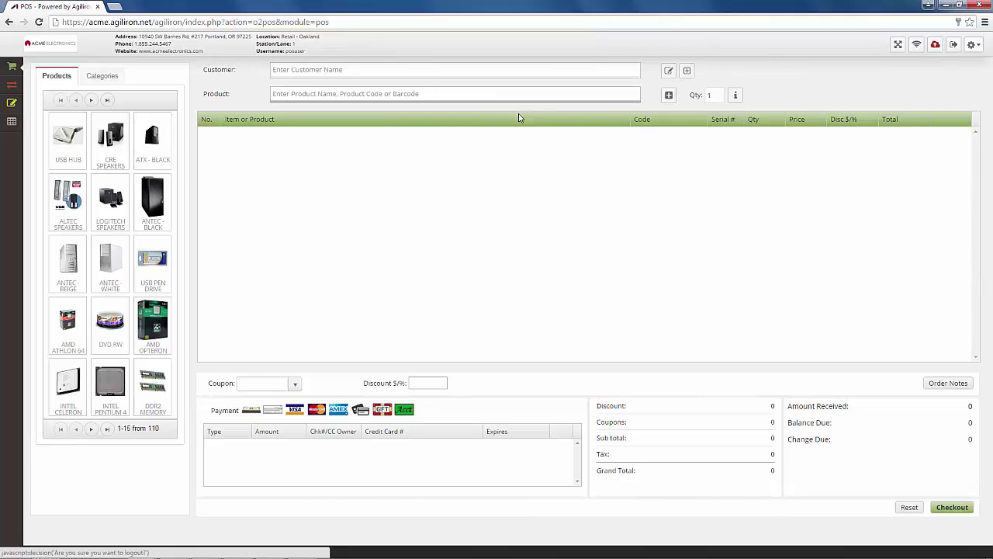
pyautogui.click(487, 164)
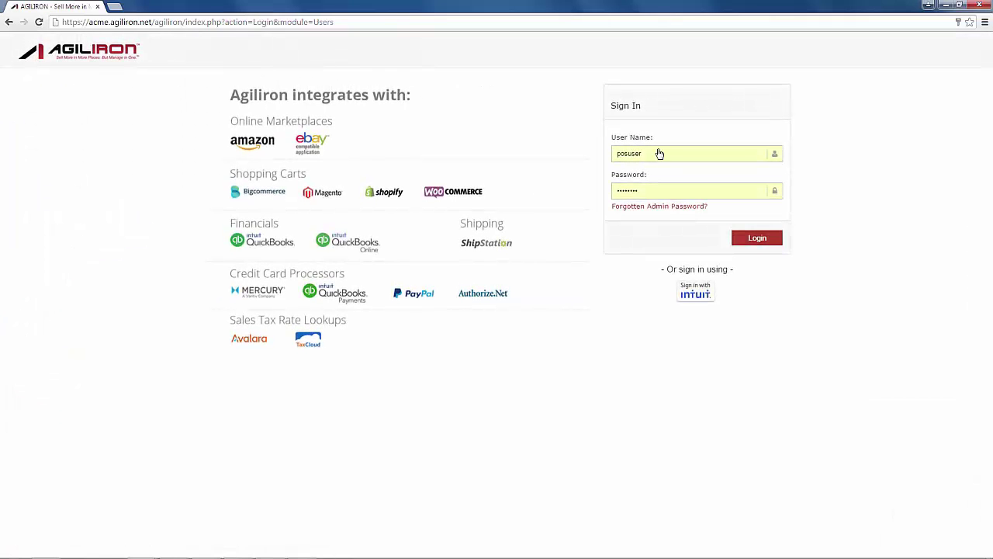
# Sign in to the POS as a different user at Retail - Oakland lane 1 and view the pending offline orders
pyautogui.moveTo(650, 155); pyautogui.dragTo(614, 155)
pyautogui.write('jdoe')
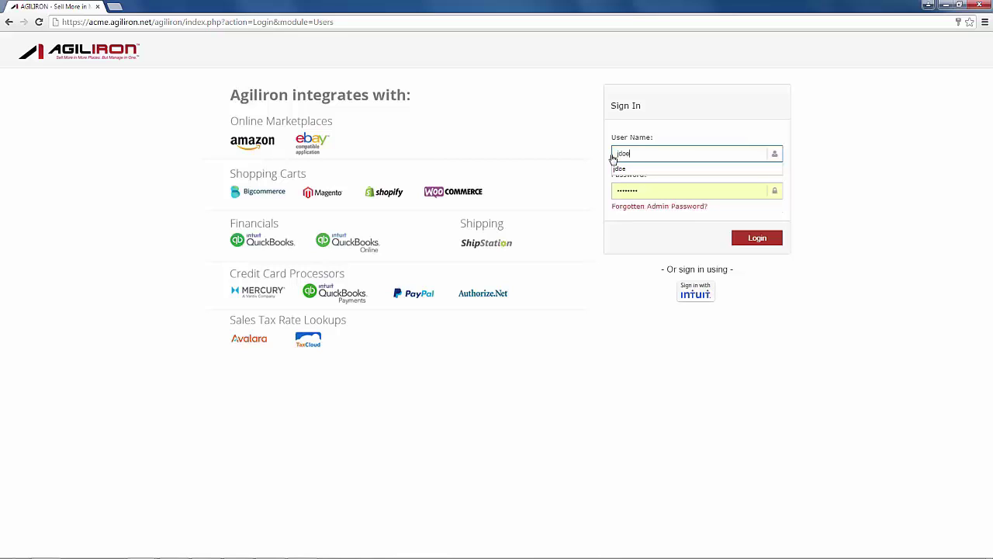
pyautogui.click(644, 192)
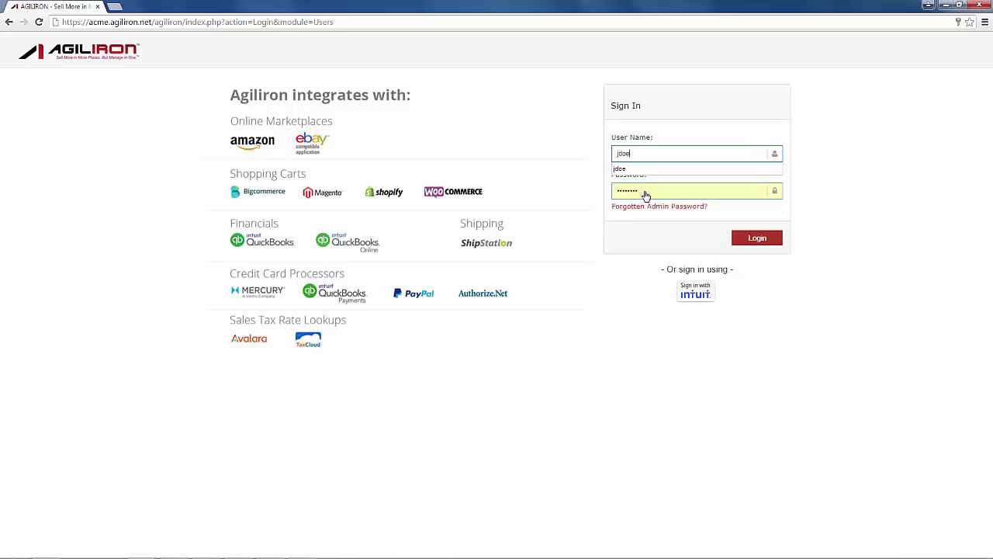
pyautogui.write('••')
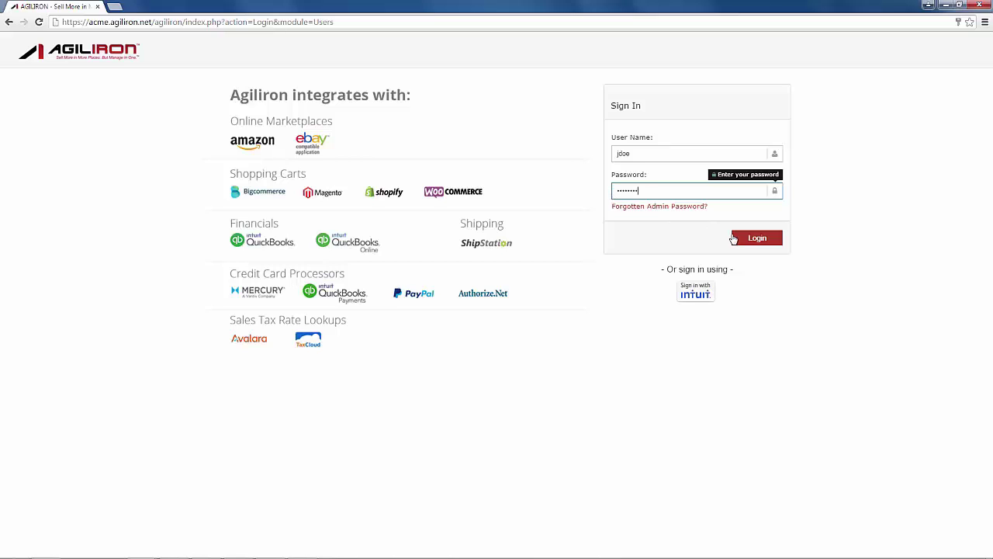
pyautogui.click(737, 241)
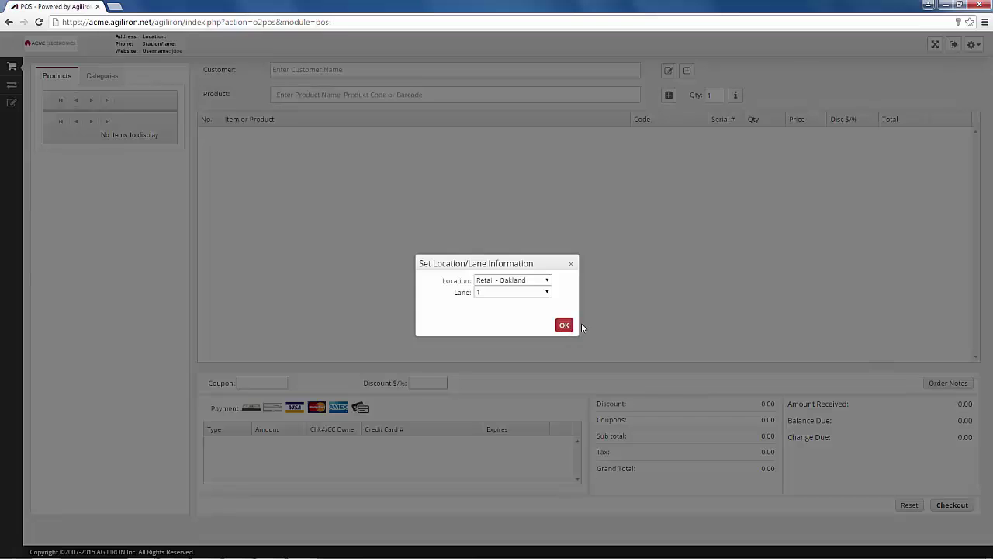
pyautogui.click(564, 324)
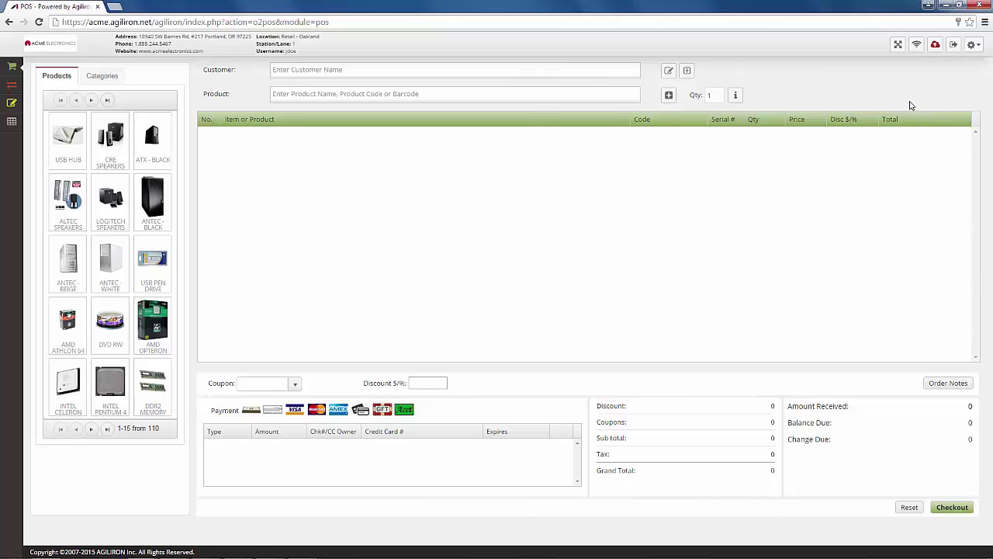
pyautogui.click(935, 44)
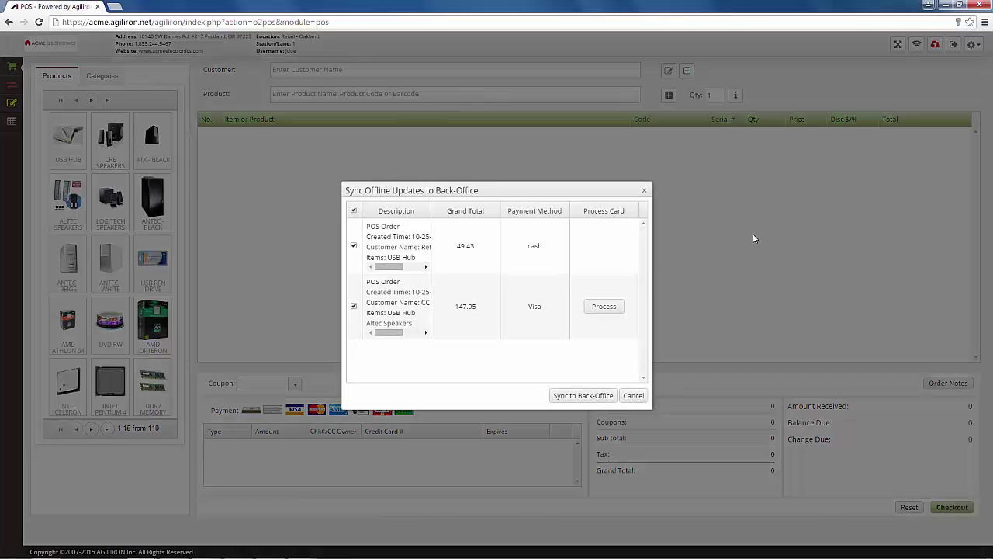
pyautogui.click(633, 395)
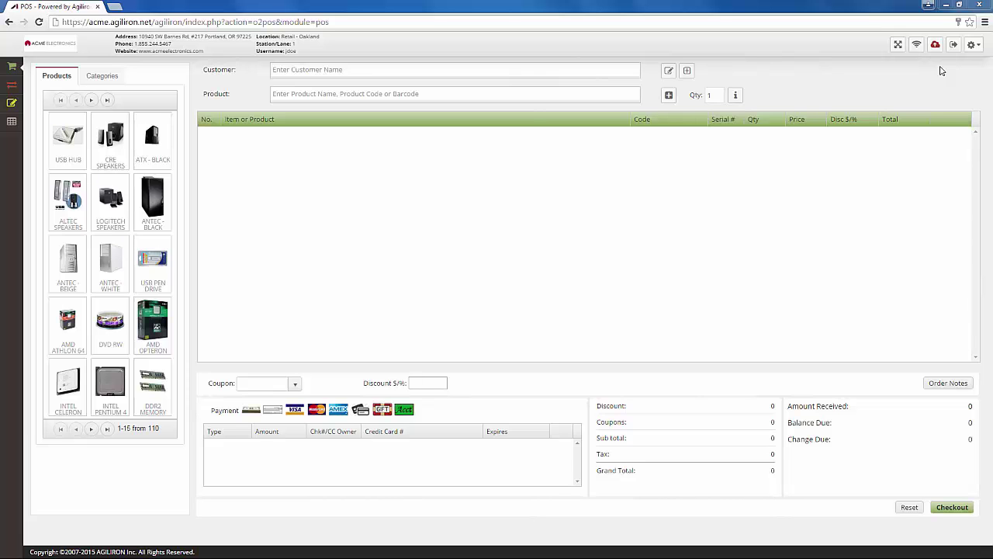
# Process the 147.95 and 130.99 Visa card payments, then sync the offline orders to the back-office
pyautogui.click(935, 44)
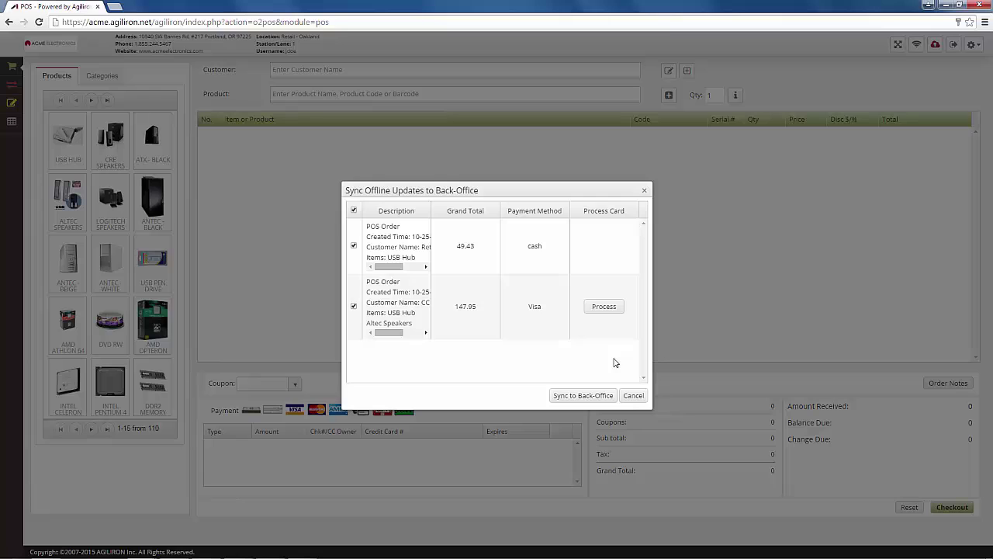
pyautogui.click(606, 306)
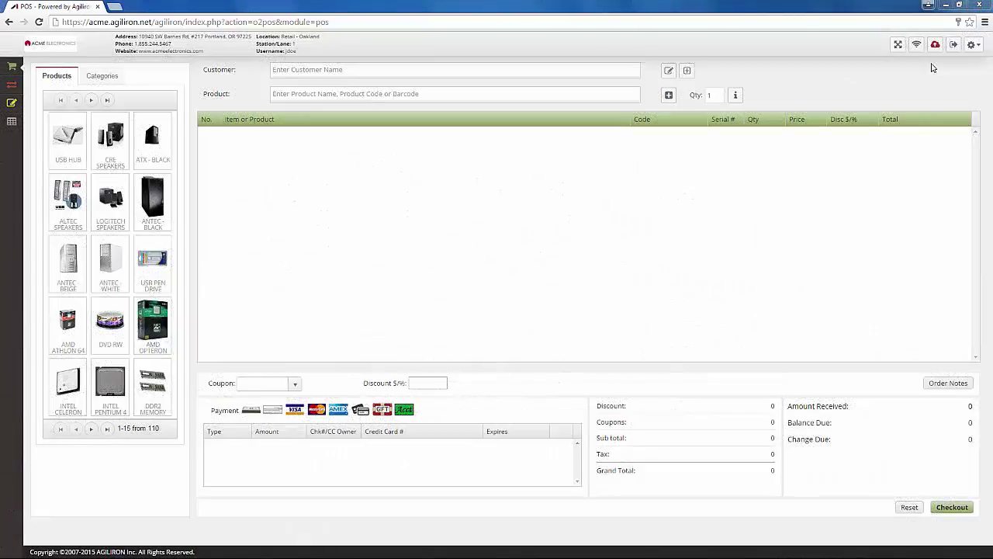
pyautogui.click(935, 45)
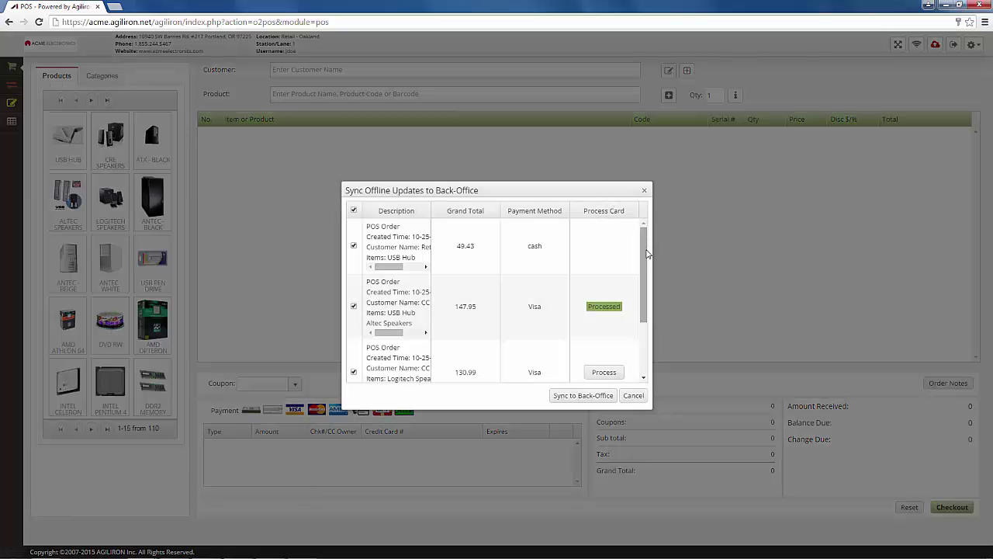
pyautogui.moveTo(643, 242); pyautogui.dragTo(644, 290)
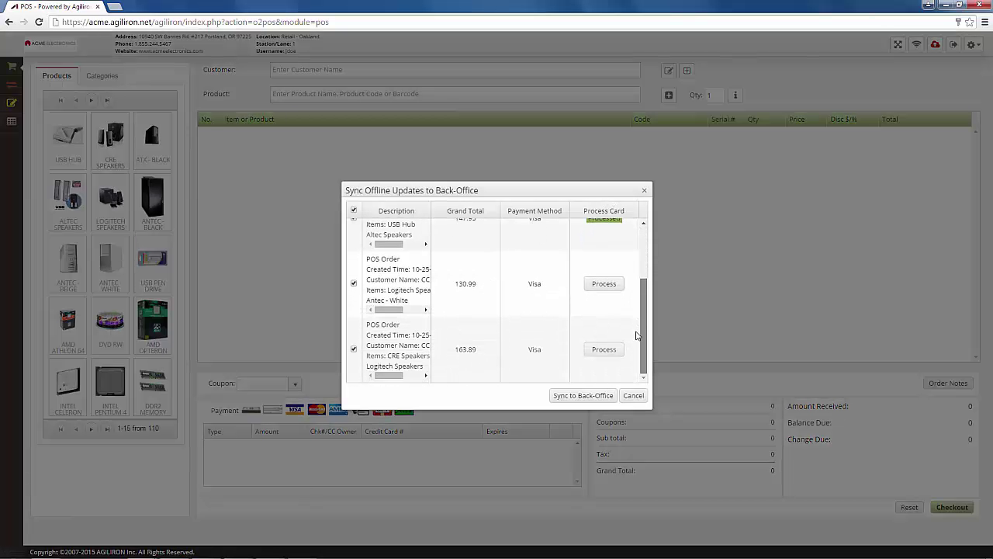
pyautogui.click(602, 281)
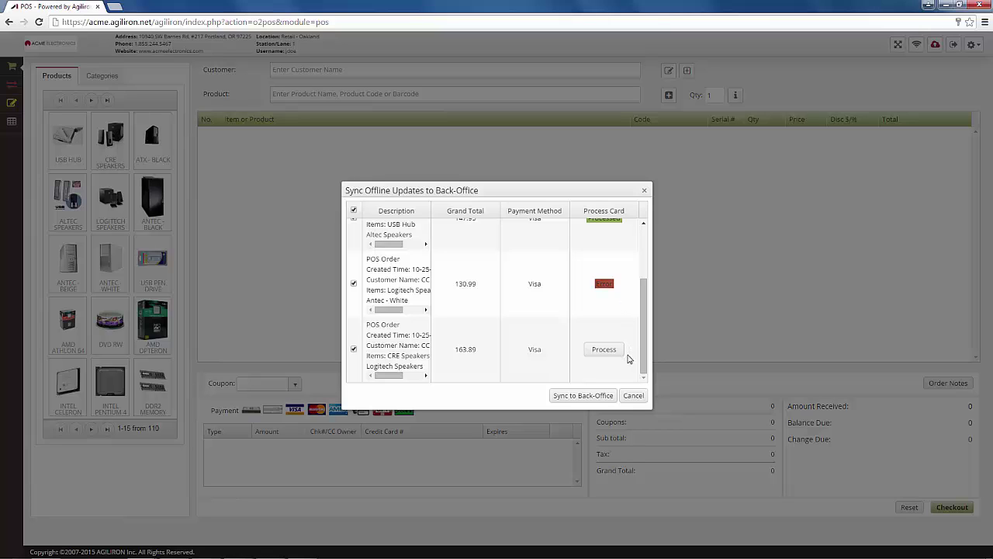
pyautogui.click(578, 397)
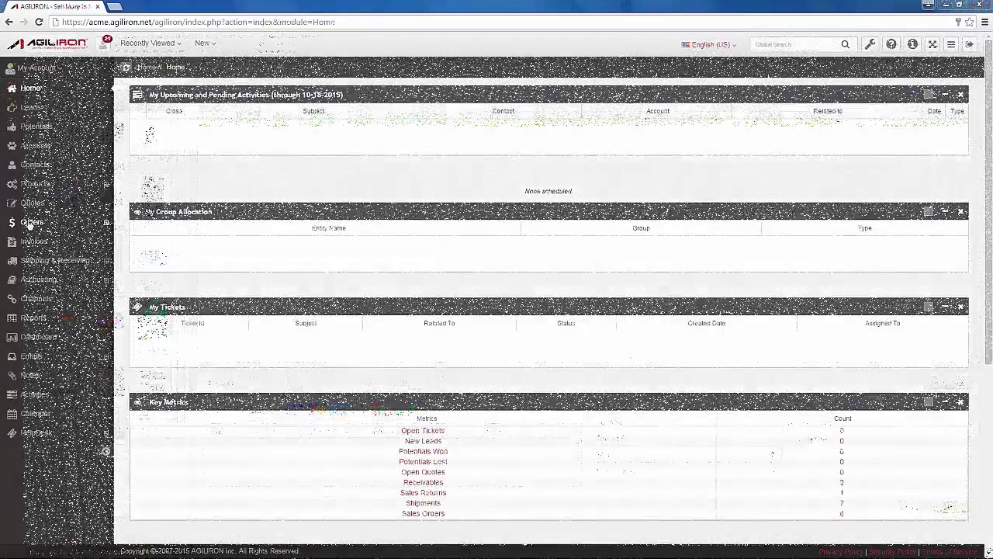
# Open the Sales Orders list and review Retail - Oakland POS Lane 1 order 11
pyautogui.click(32, 222)
pyautogui.click(33, 246)
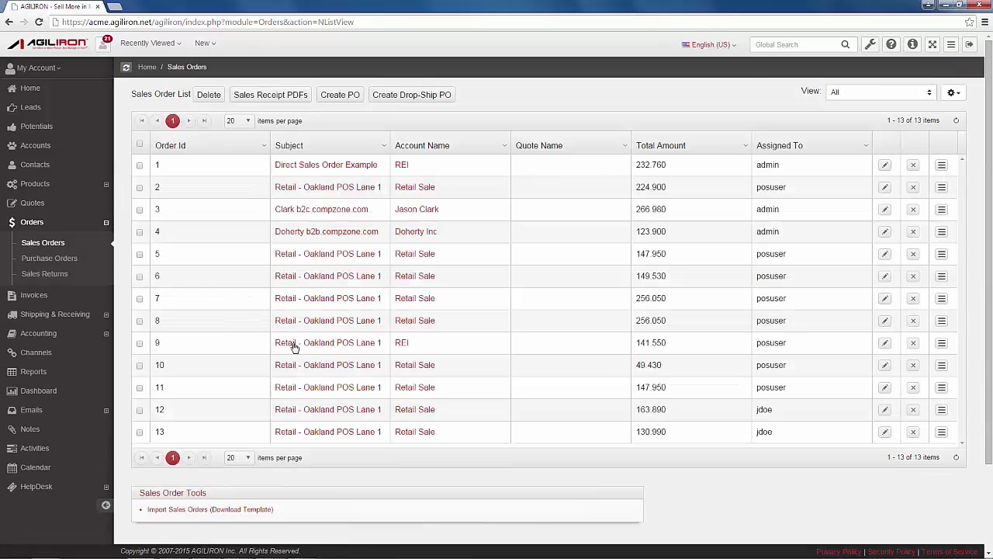
pyautogui.scroll(-2, 338, 351)
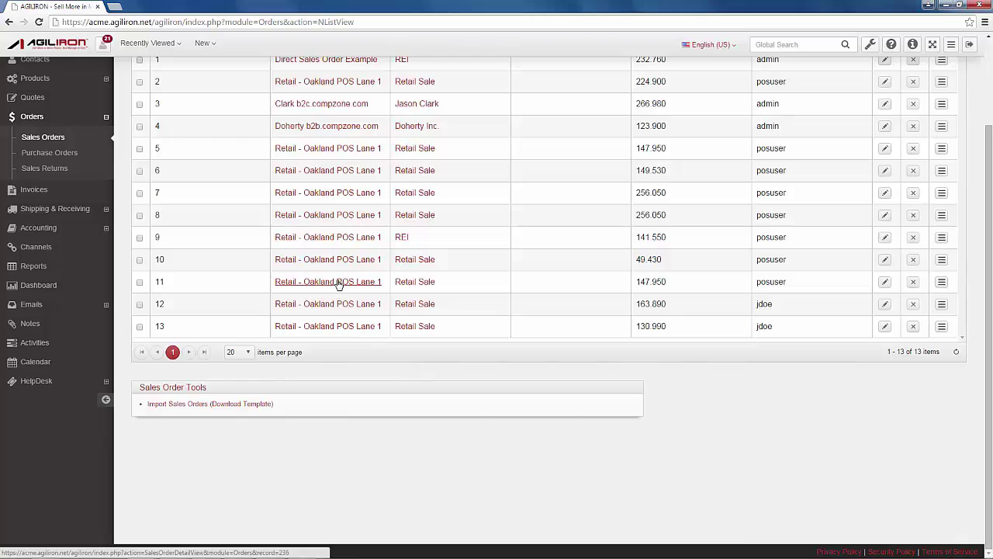
pyautogui.click(337, 281)
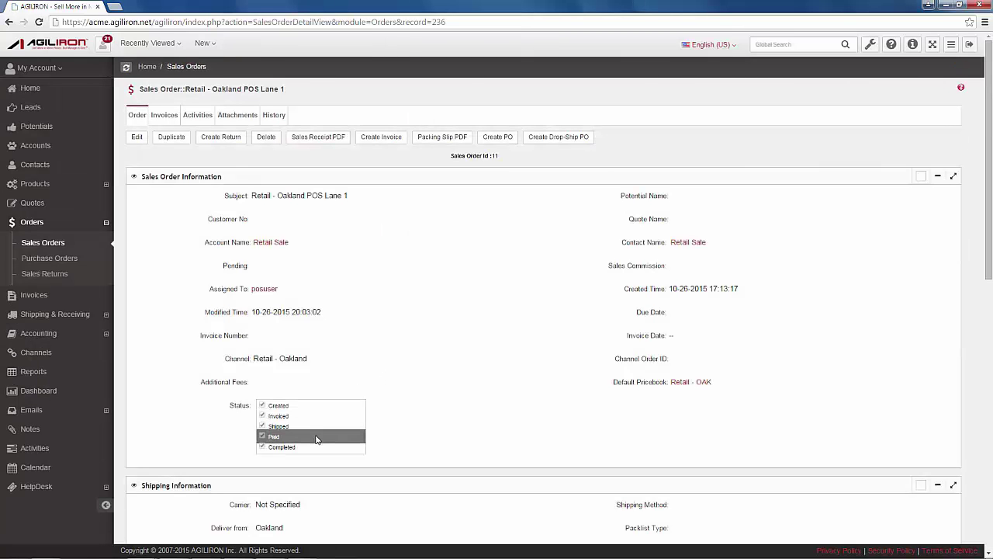
pyautogui.scroll(-2, 318, 439)
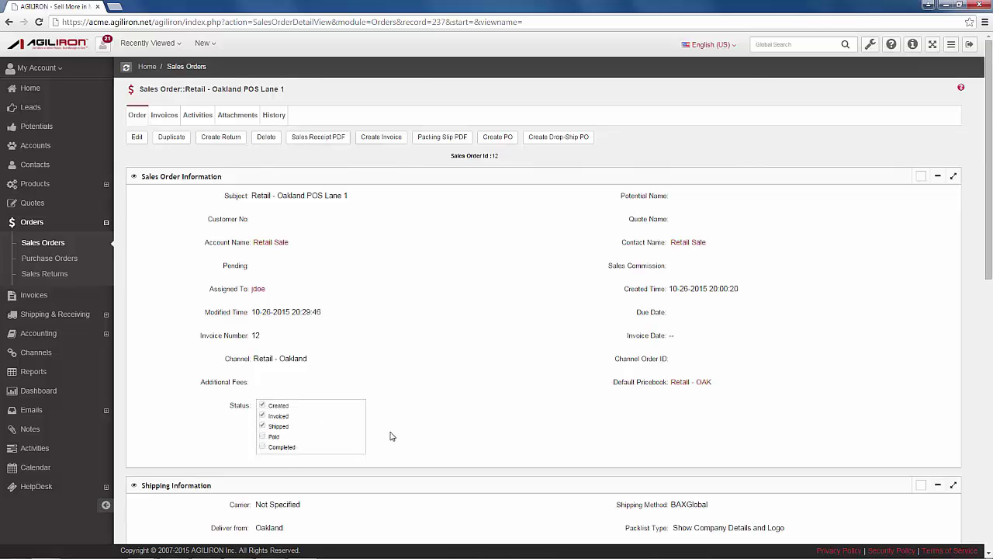
# Process and confirm the 163.89 Visa card payment on sales order 12
pyautogui.scroll(-4, 390, 433)
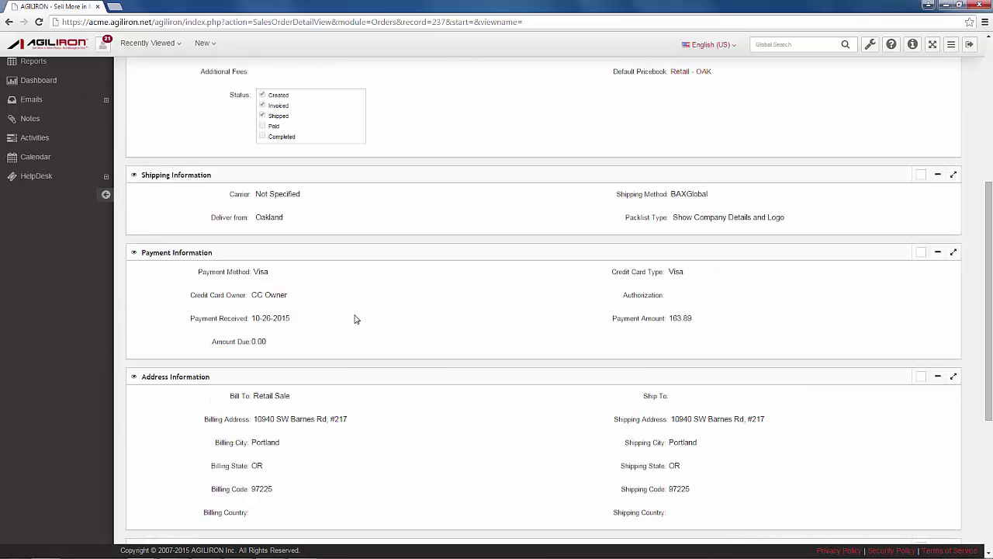
pyautogui.scroll(-4, 355, 319)
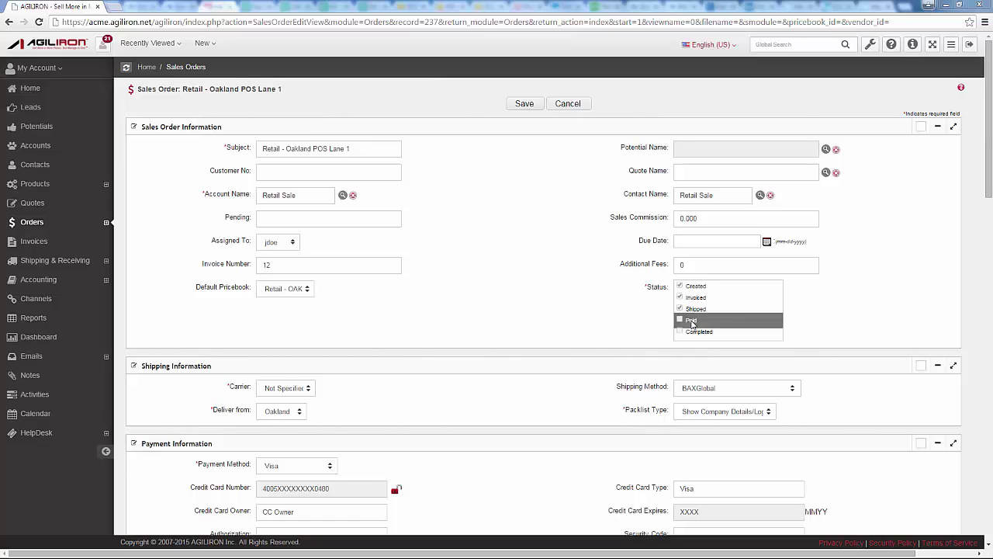
pyautogui.scroll(-2, 526, 415)
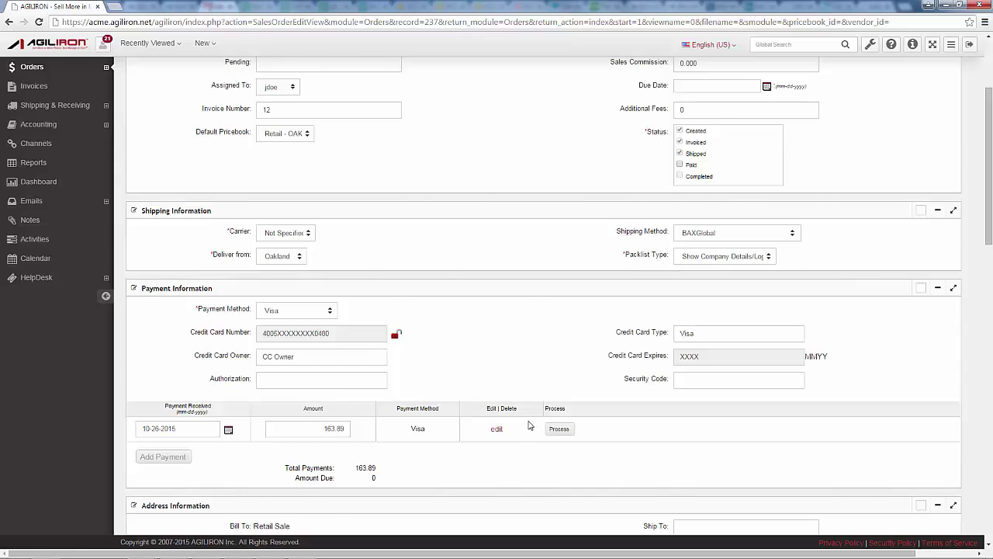
pyautogui.scroll(-1, 529, 425)
pyautogui.click(559, 377)
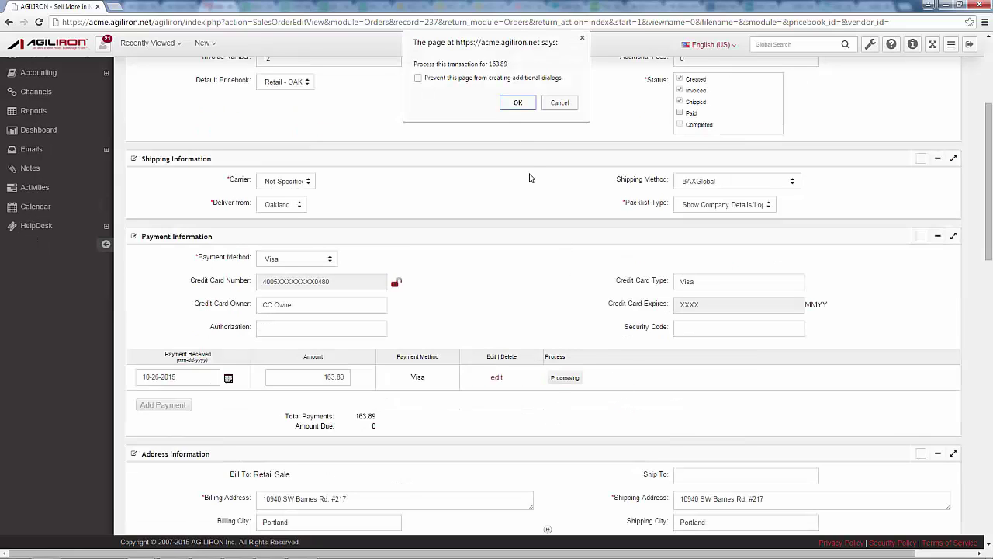
pyautogui.click(516, 103)
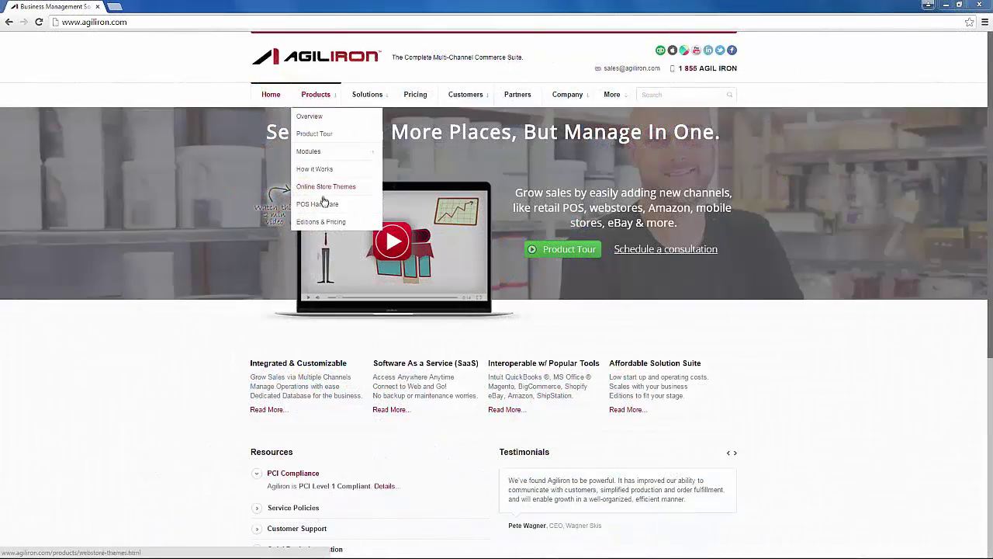
# Open the POS Hardware catalogue and view the PC Bundle and the $379.00 iPad Bundle
pyautogui.click(322, 205)
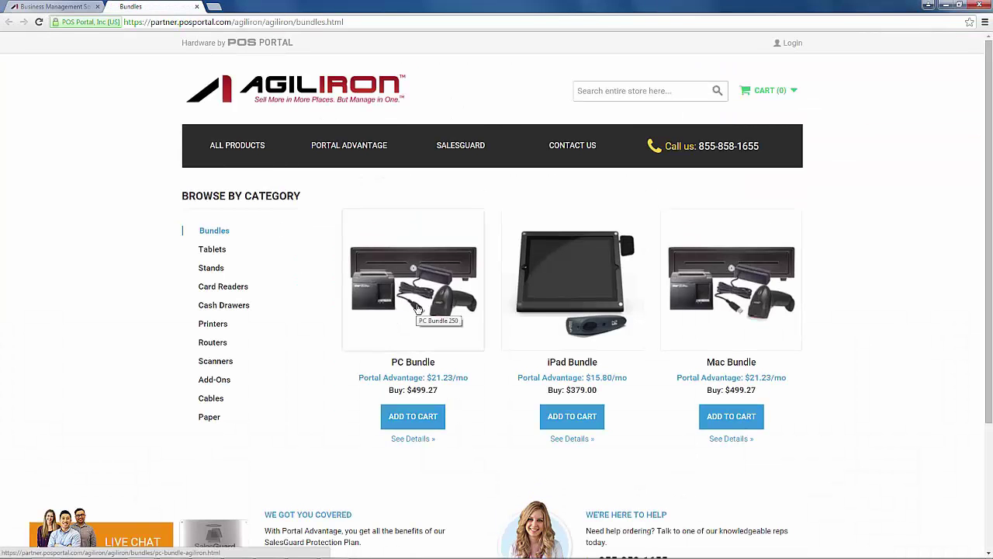
pyautogui.click(361, 315)
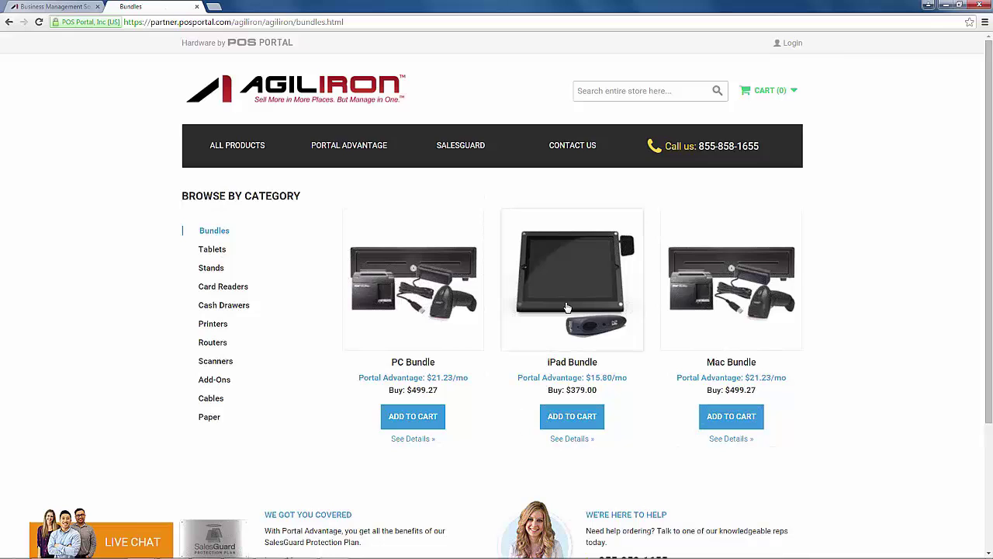
pyautogui.click(551, 331)
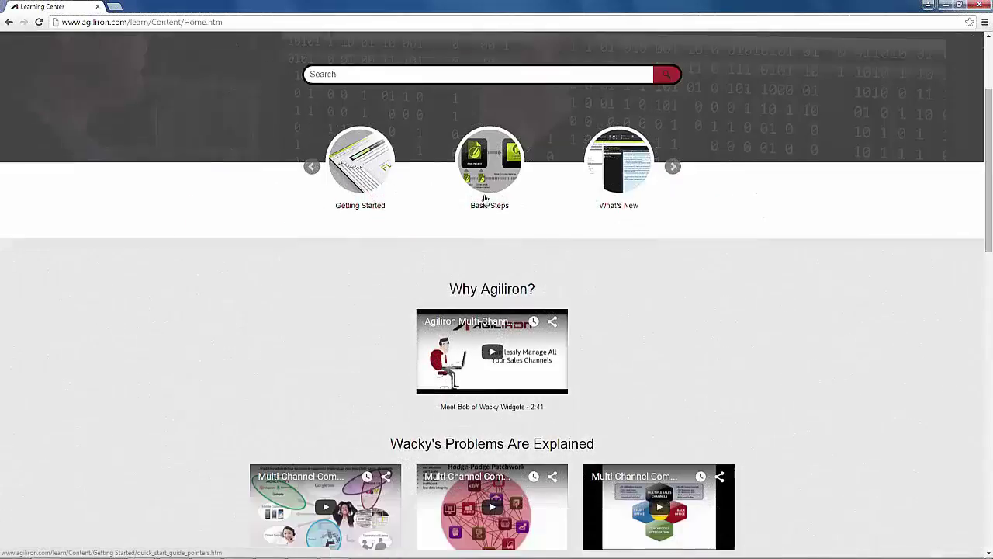
# Scroll past the Getting Set-Up and More Granular Issues videos to Integration with Desktop QuickBooks
pyautogui.scroll(-1, 485, 200)
pyautogui.scroll(-1, 315, 224)
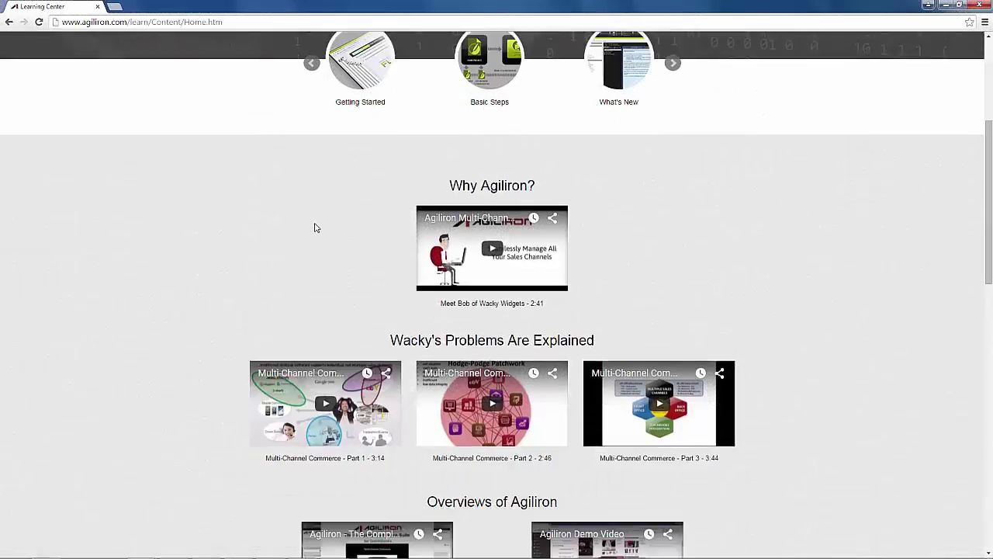
pyautogui.scroll(-1, 228, 212)
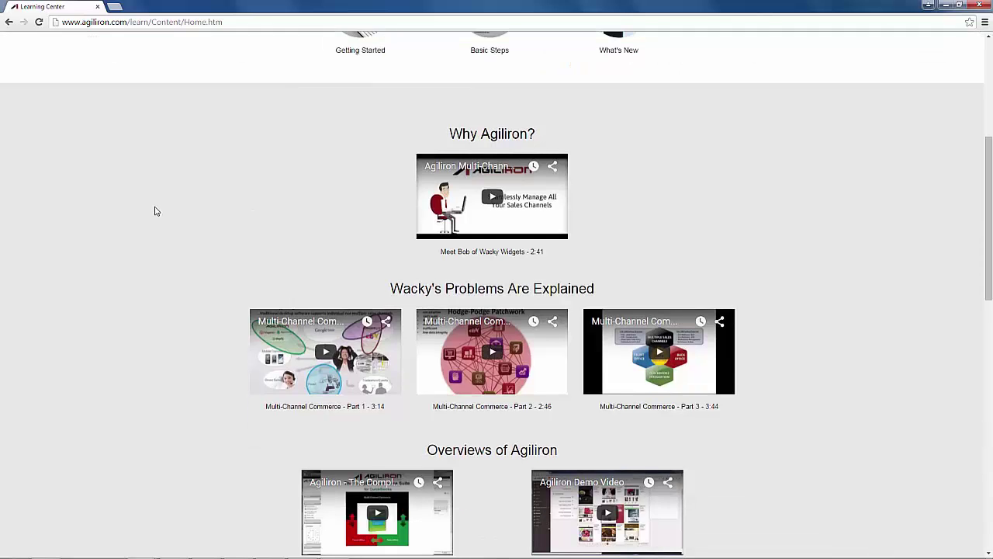
pyautogui.scroll(-1, 154, 211)
pyautogui.scroll(-2, 155, 211)
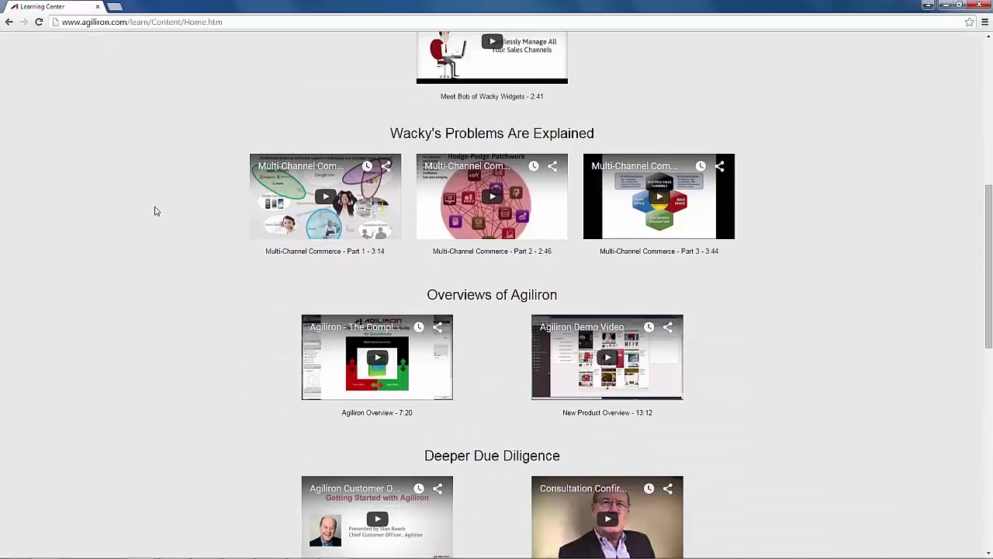
pyautogui.scroll(-1, 154, 211)
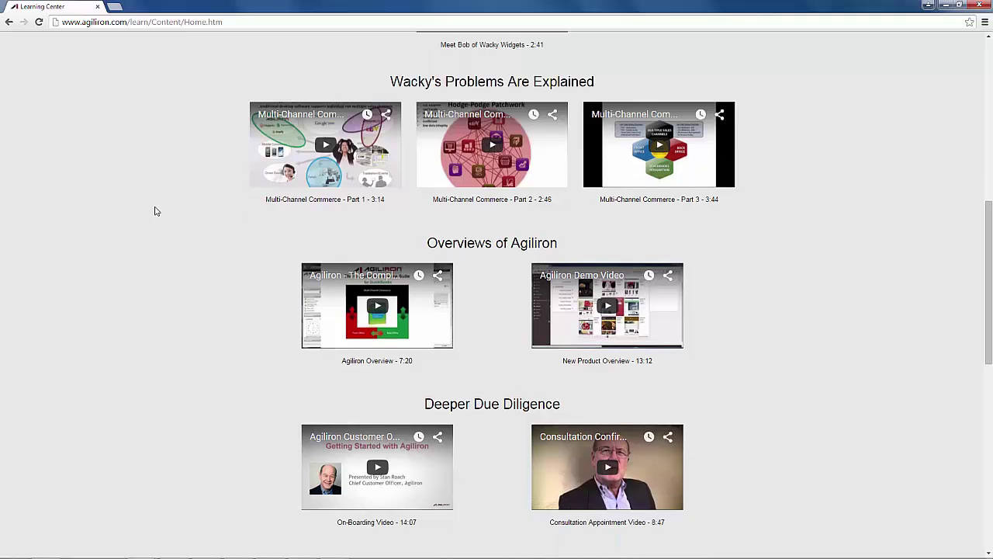
pyautogui.scroll(-1, 154, 211)
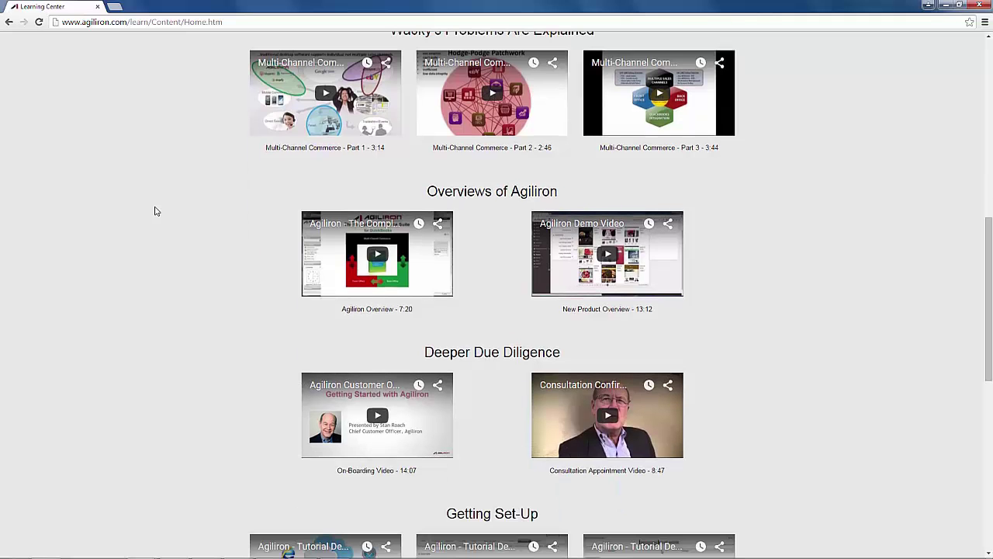
pyautogui.scroll(-1, 154, 211)
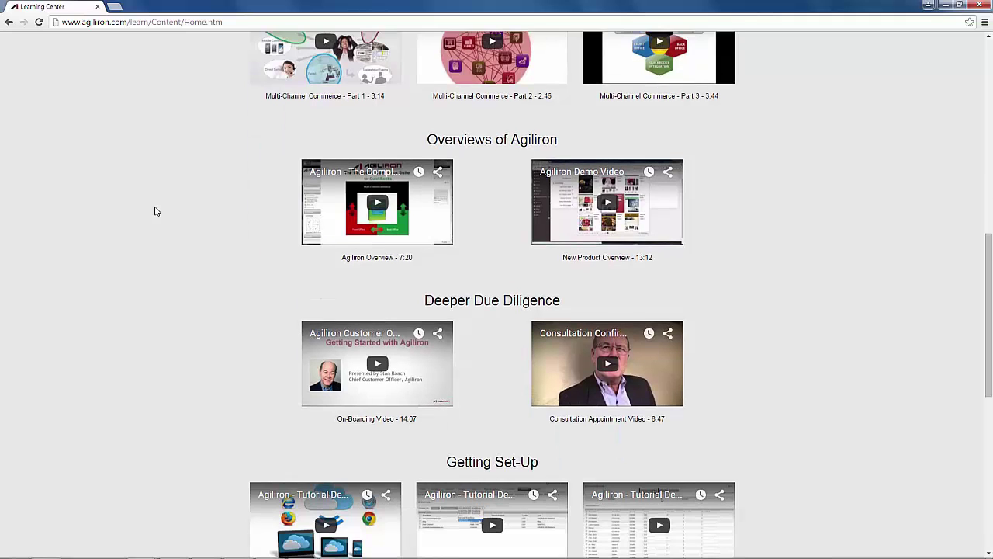
pyautogui.scroll(-1, 154, 211)
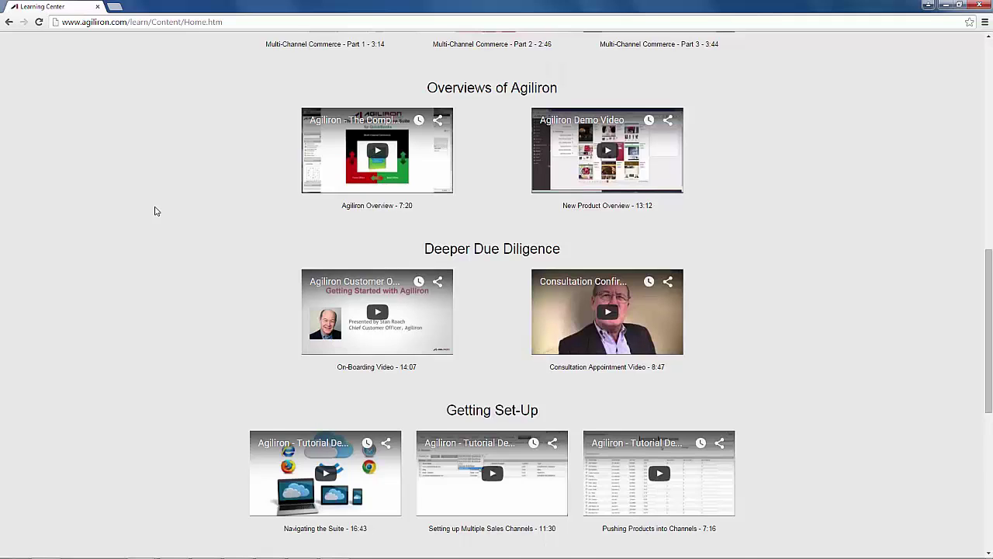
pyautogui.scroll(-1, 155, 211)
pyautogui.scroll(-1, 154, 211)
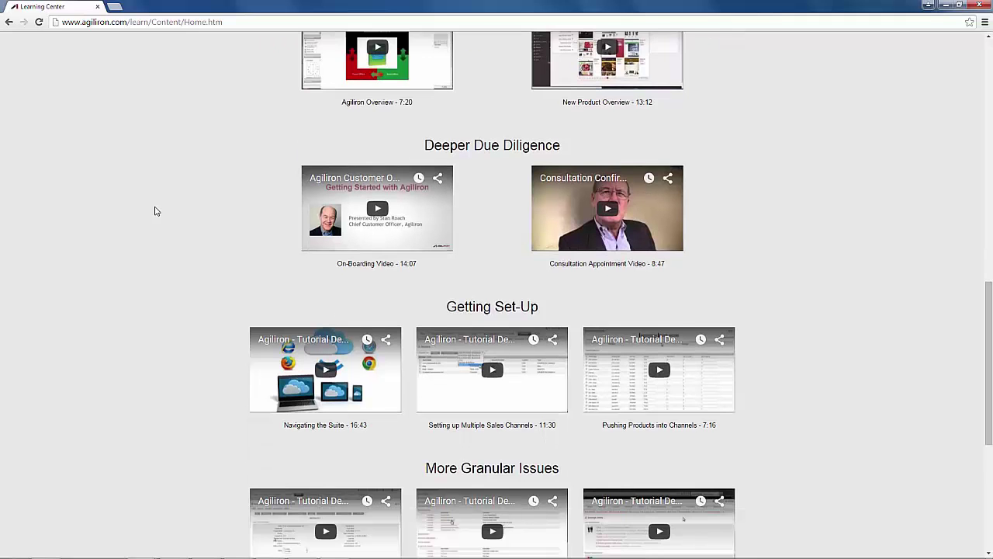
pyautogui.scroll(-1, 154, 211)
pyautogui.scroll(-1, 155, 211)
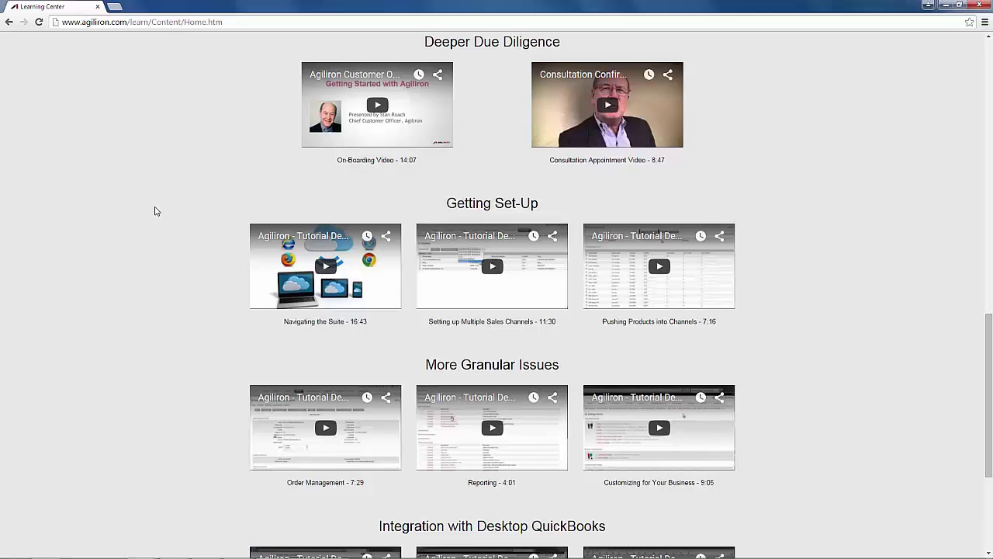
pyautogui.scroll(-1, 154, 212)
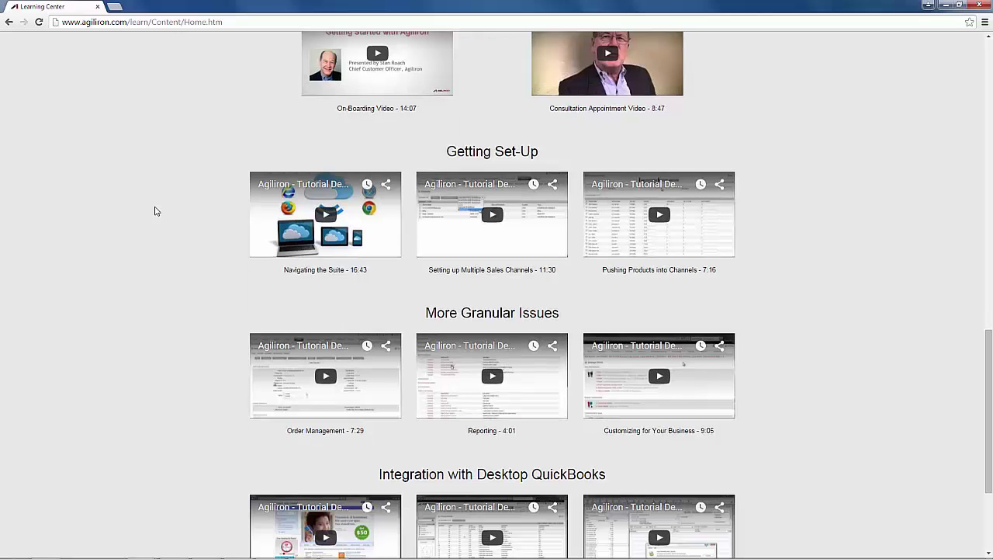
pyautogui.scroll(-1, 154, 211)
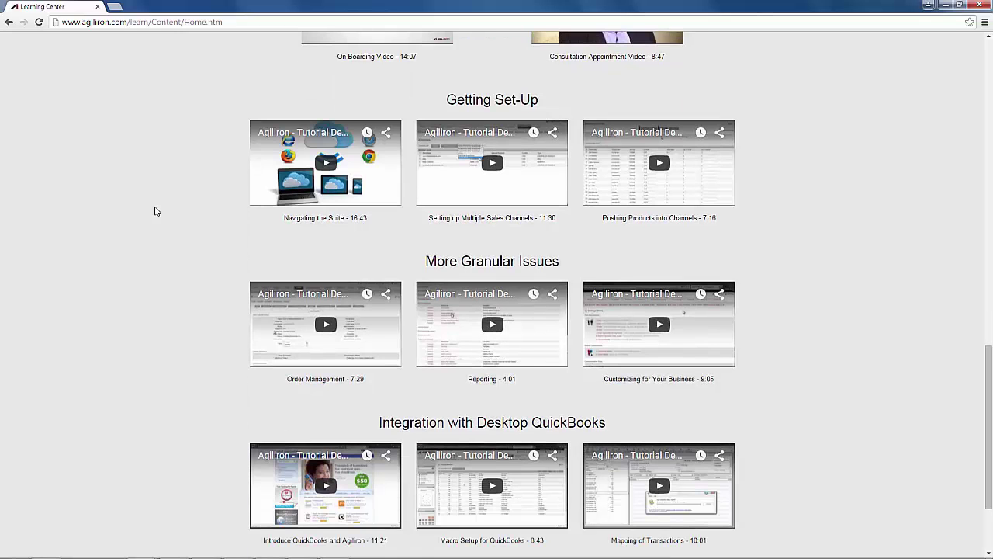
pyautogui.scroll(-1, 154, 211)
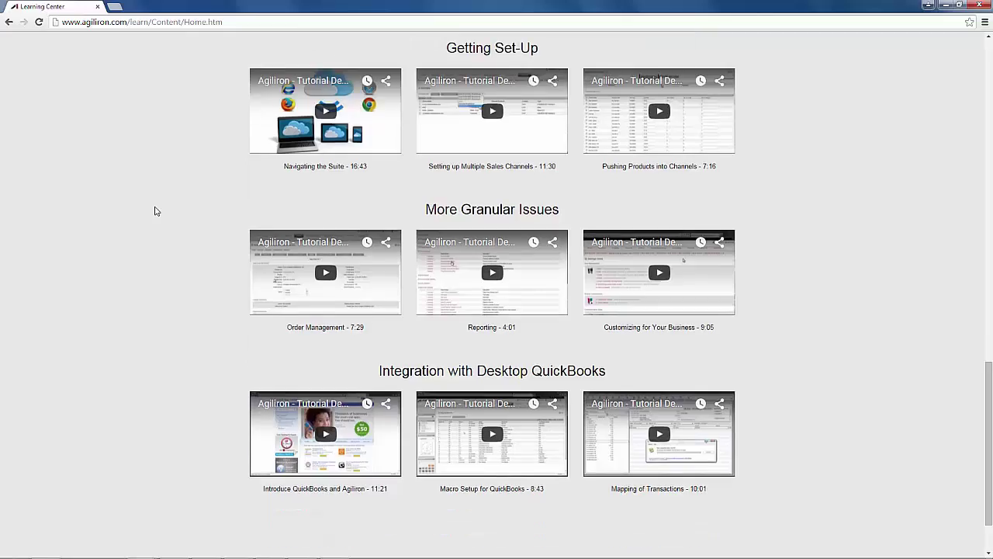